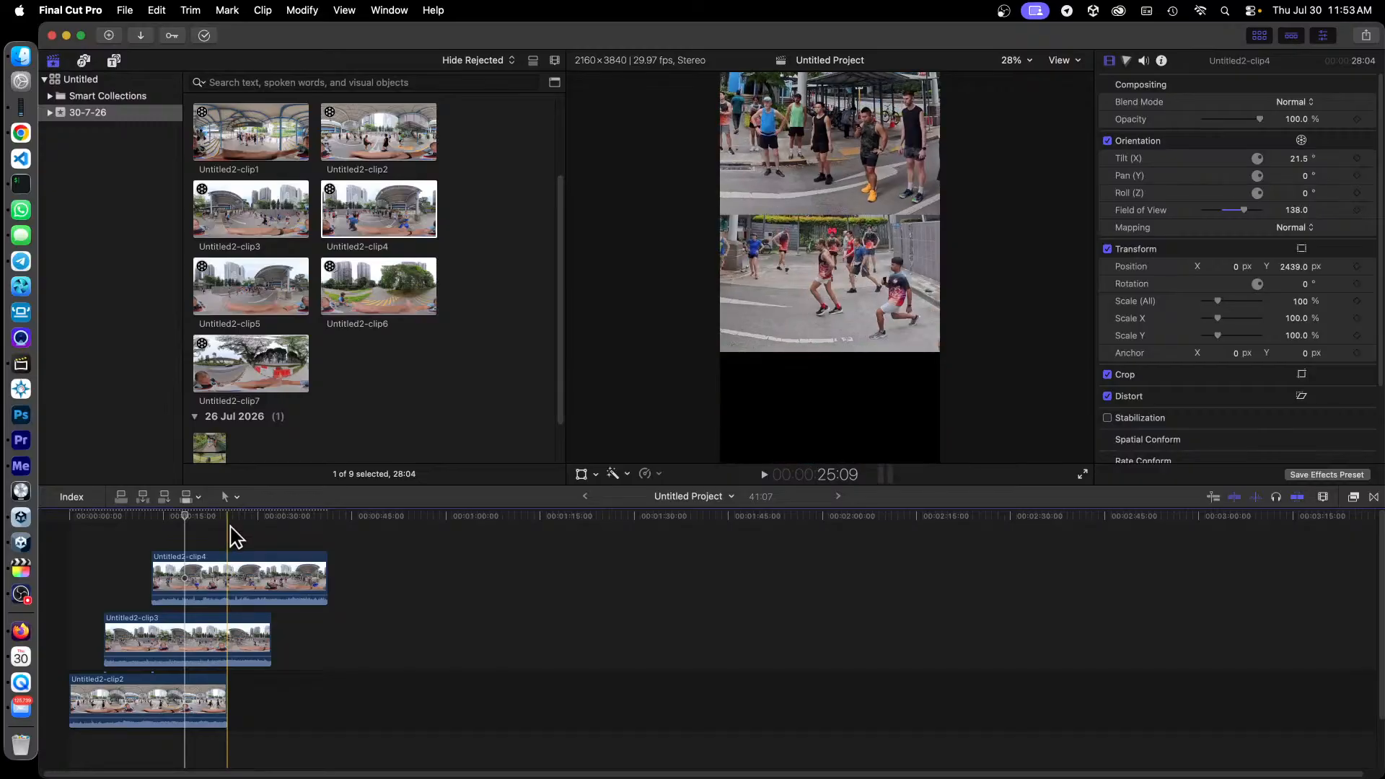
left_click(288, 577)
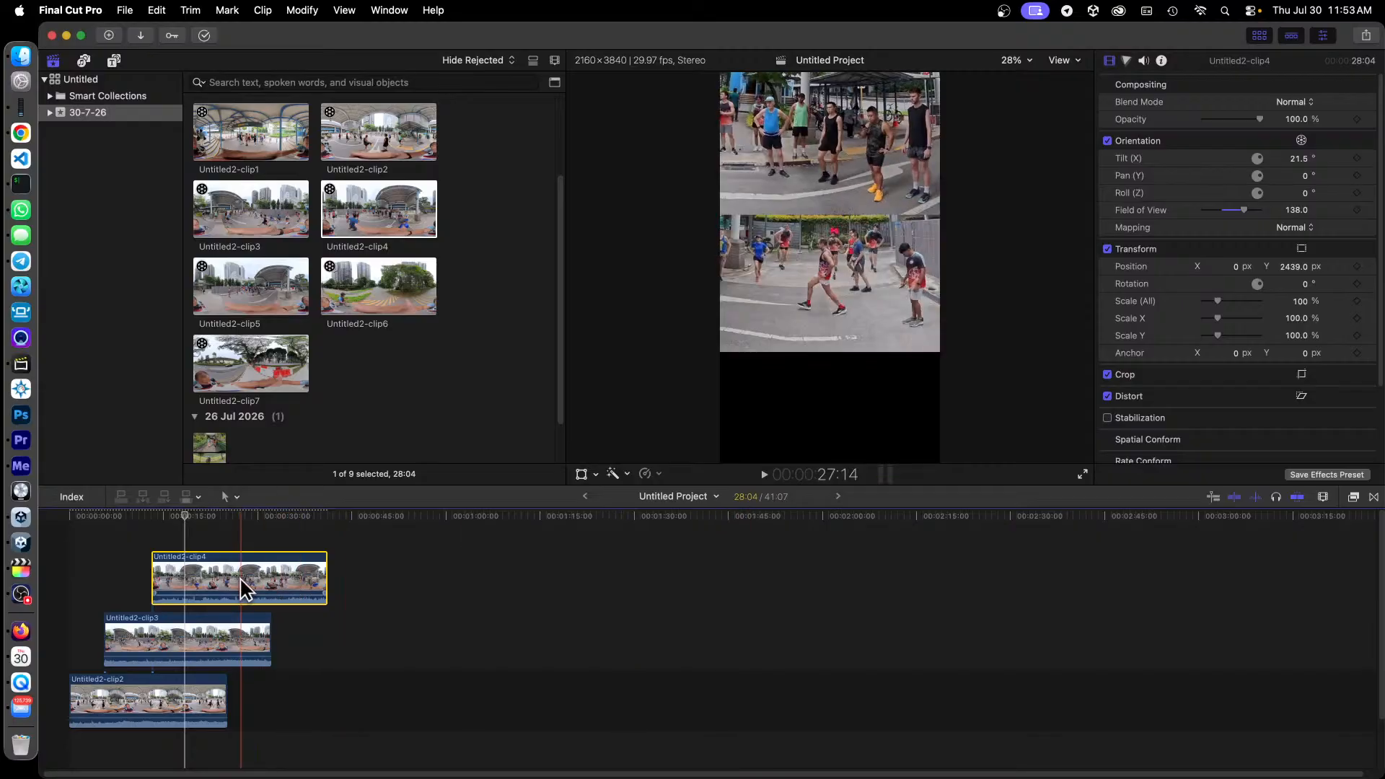
left_click(94, 526)
left_click(213, 701)
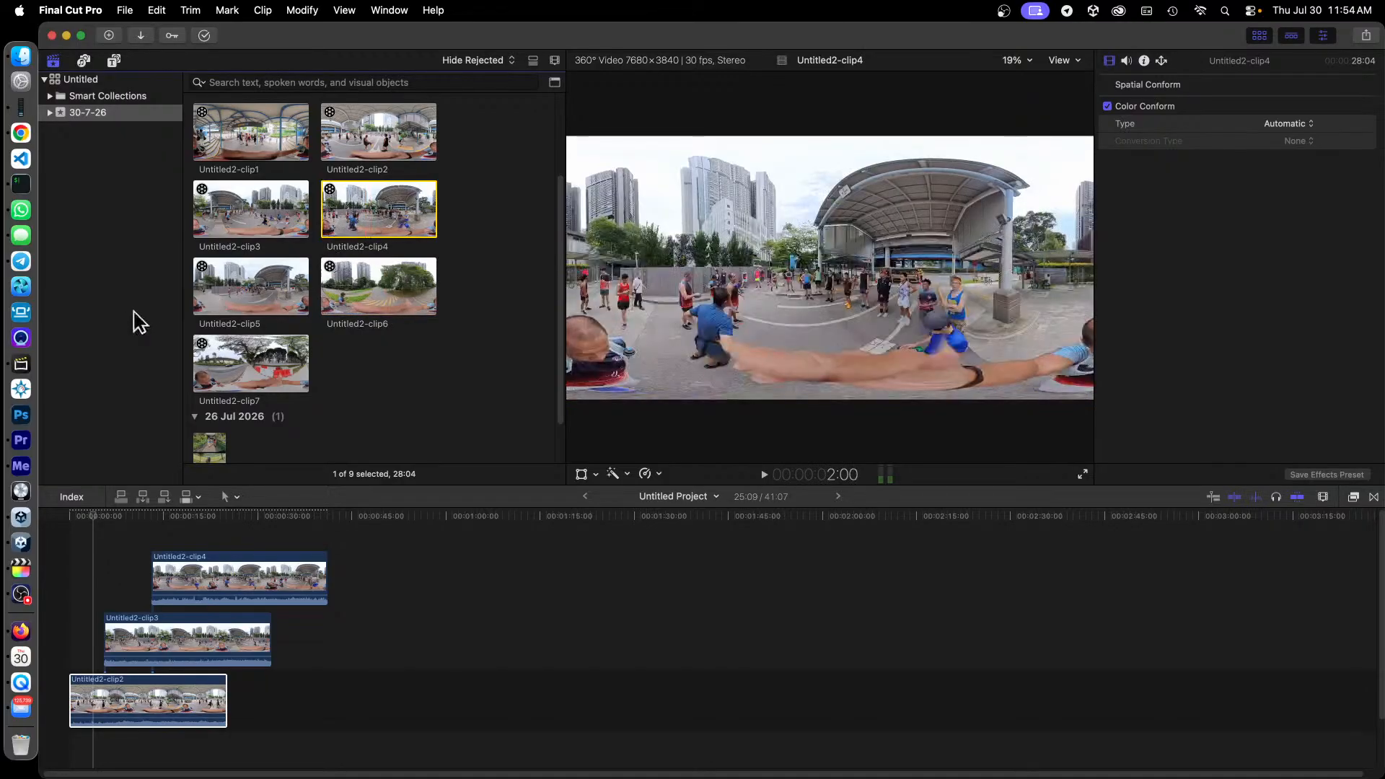
Step: Switch to Insta360 Studio and create a project named Untitled3 with the 2:1 (360° Panorama) ratio
right_click(24, 362)
left_click(98, 422)
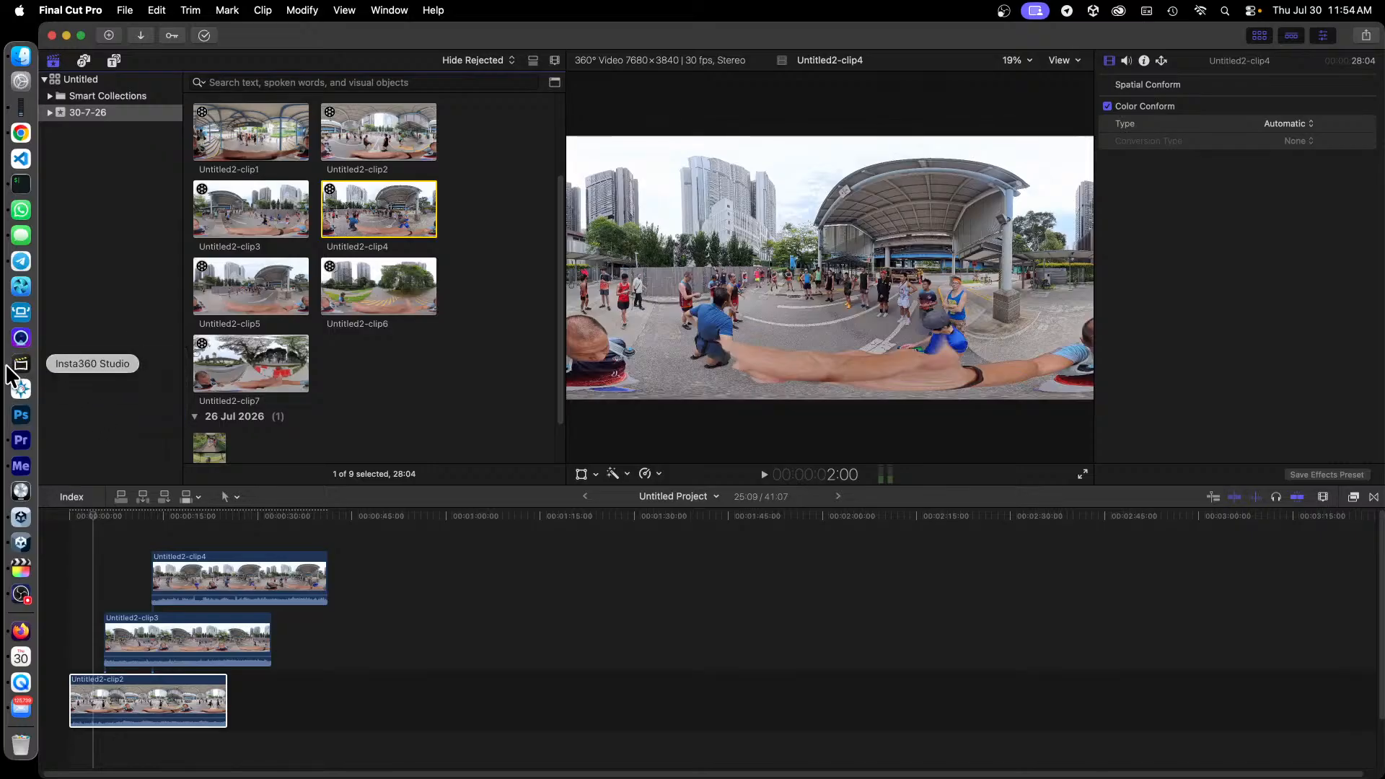
left_click(24, 365)
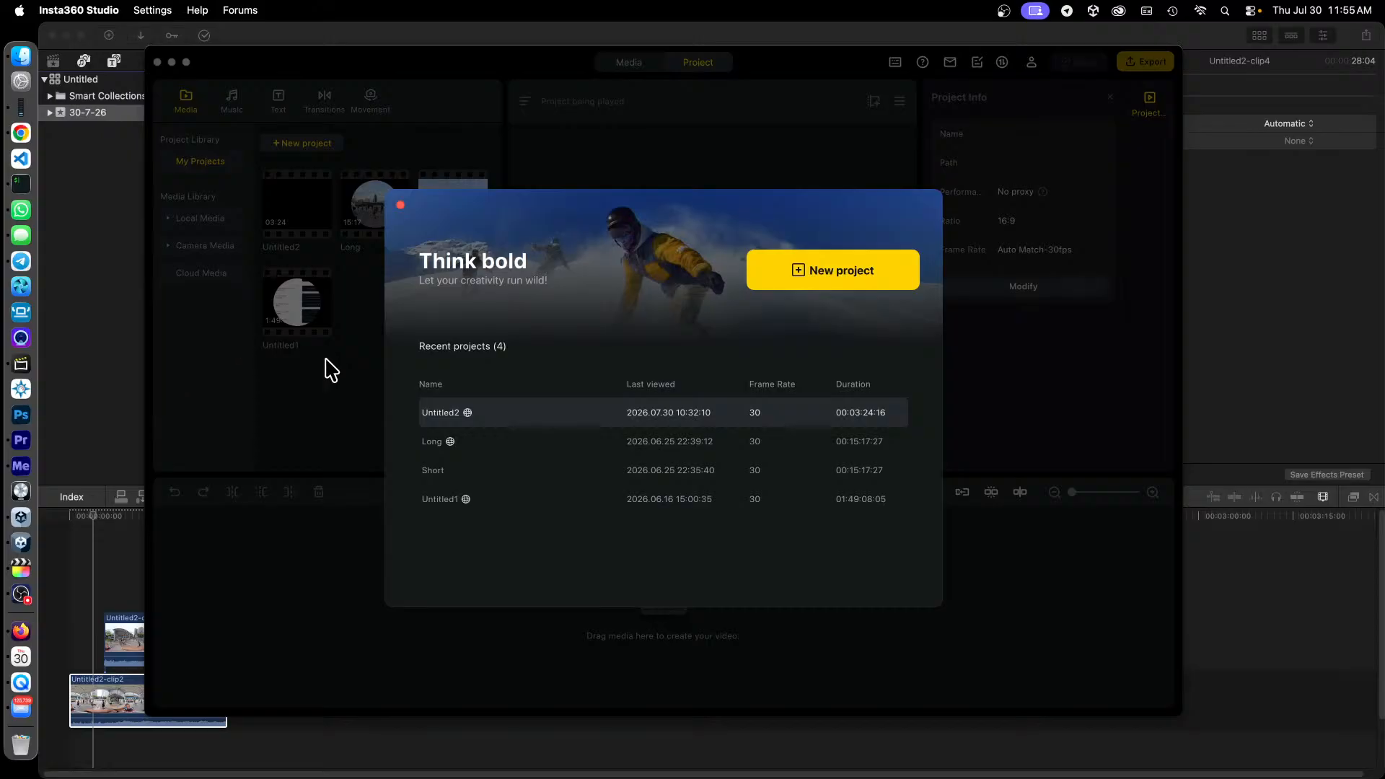
left_click(797, 283)
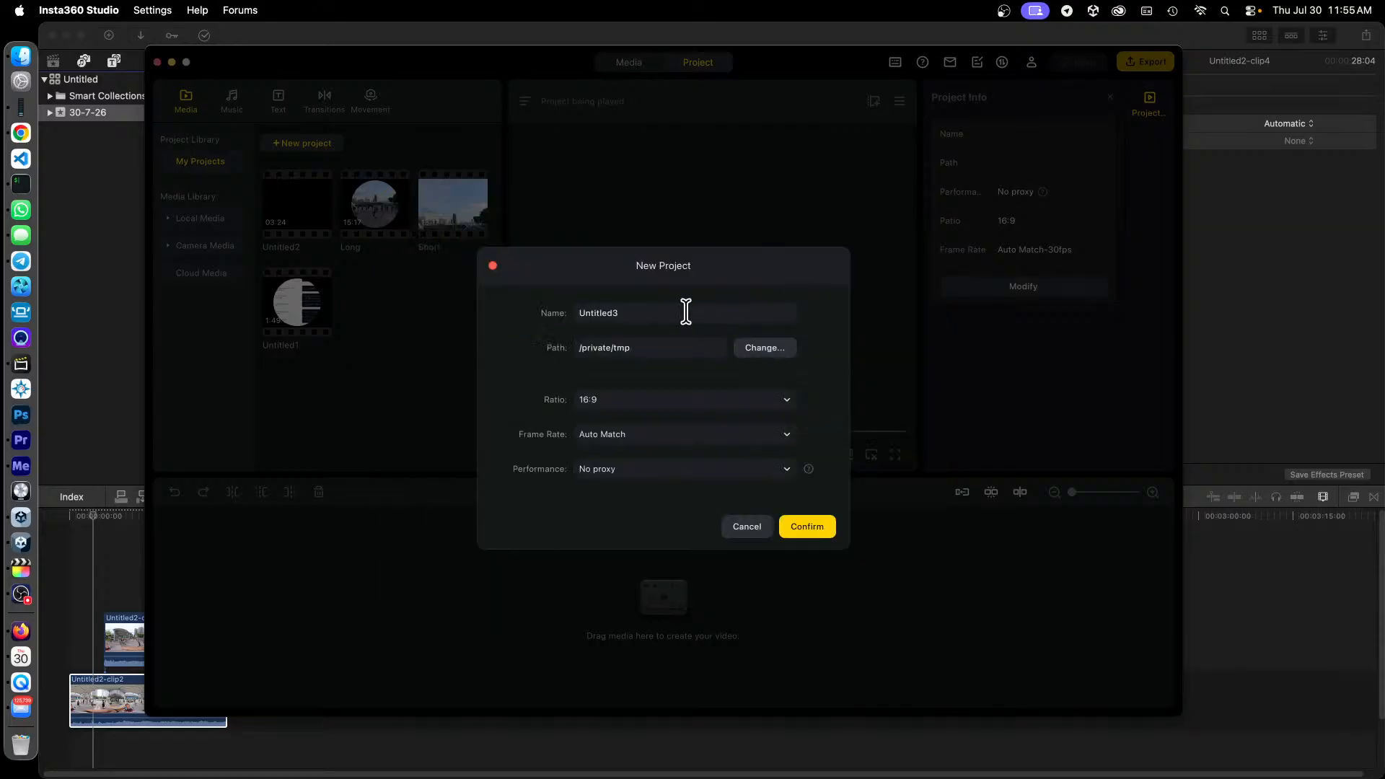
left_click(752, 407)
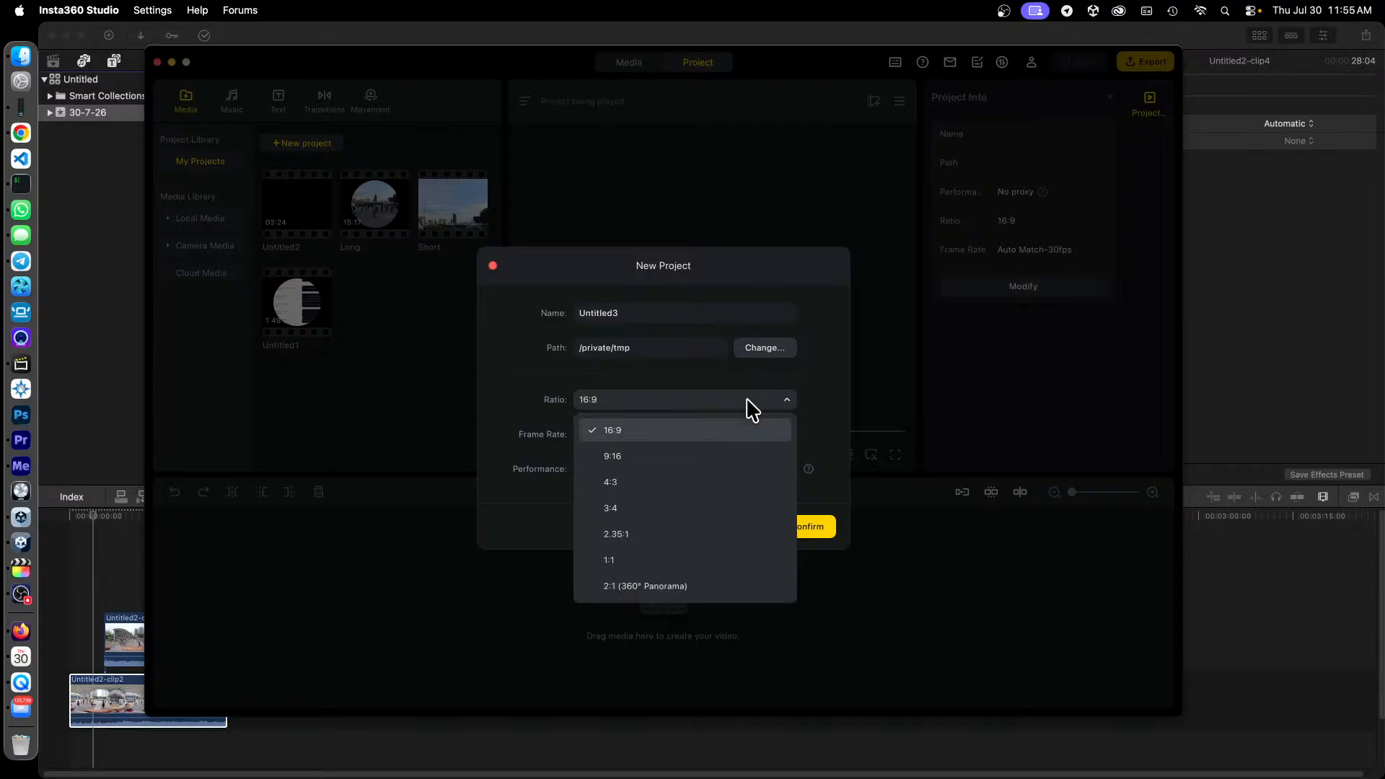
left_click(699, 586)
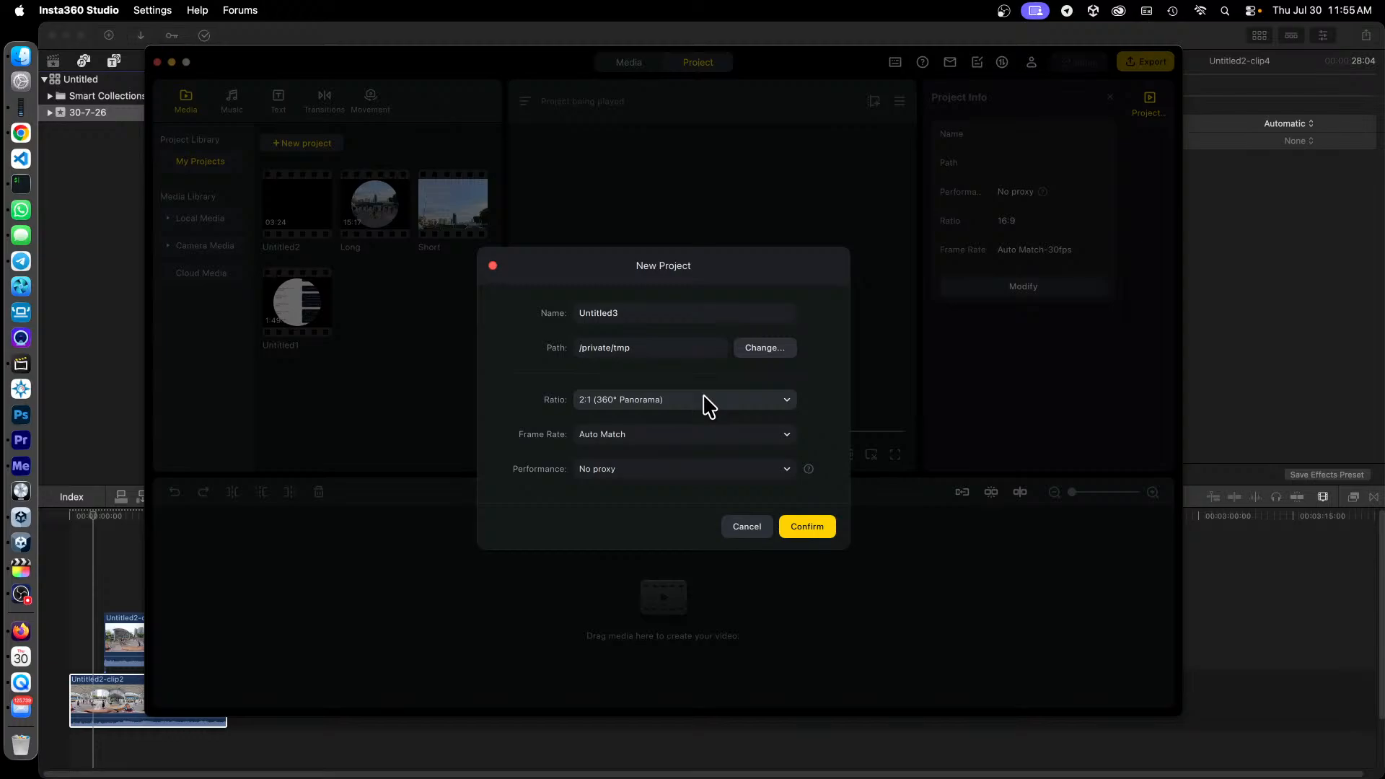
left_click(799, 527)
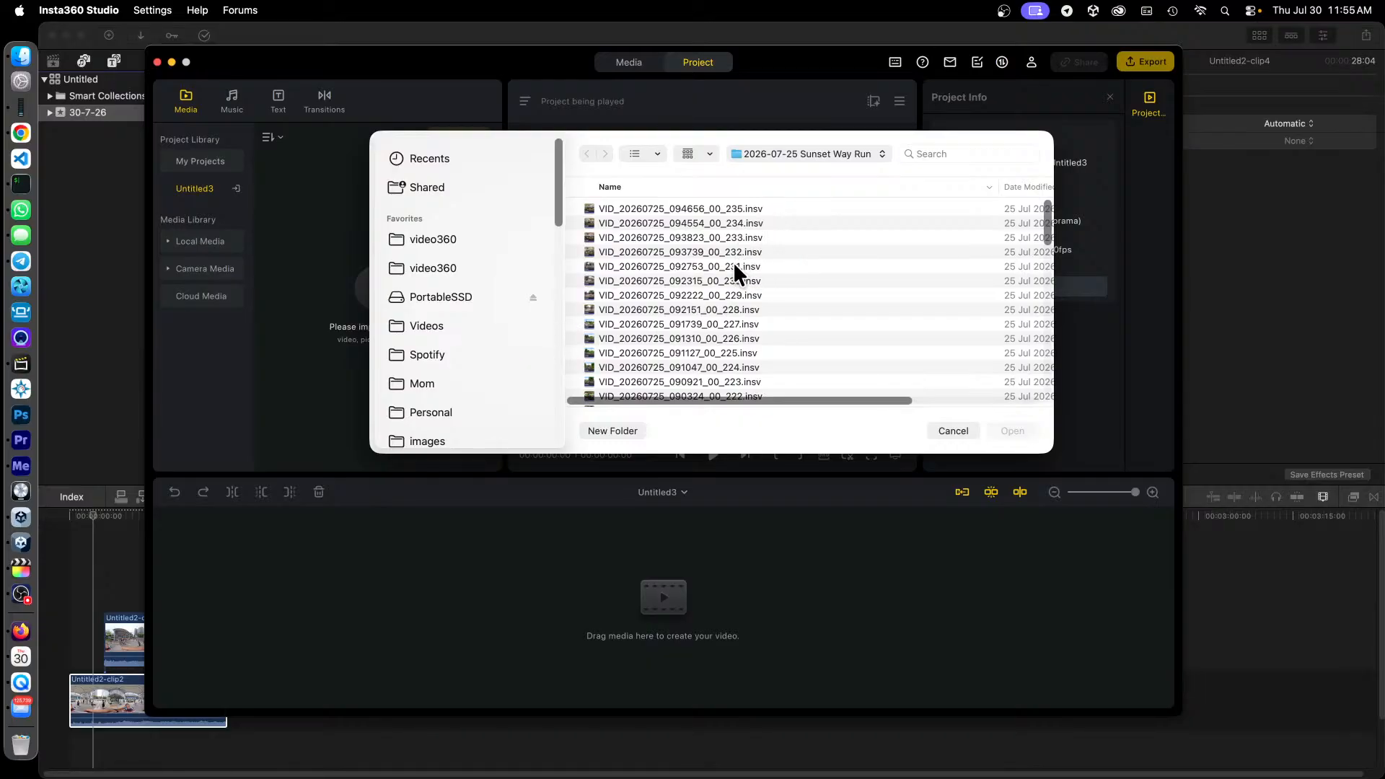
Step: Import the four .insv clips numbered 232 to 235 from the 2026-07-25 Sunset Way Run folder and place them on the timeline
left_click(734, 208)
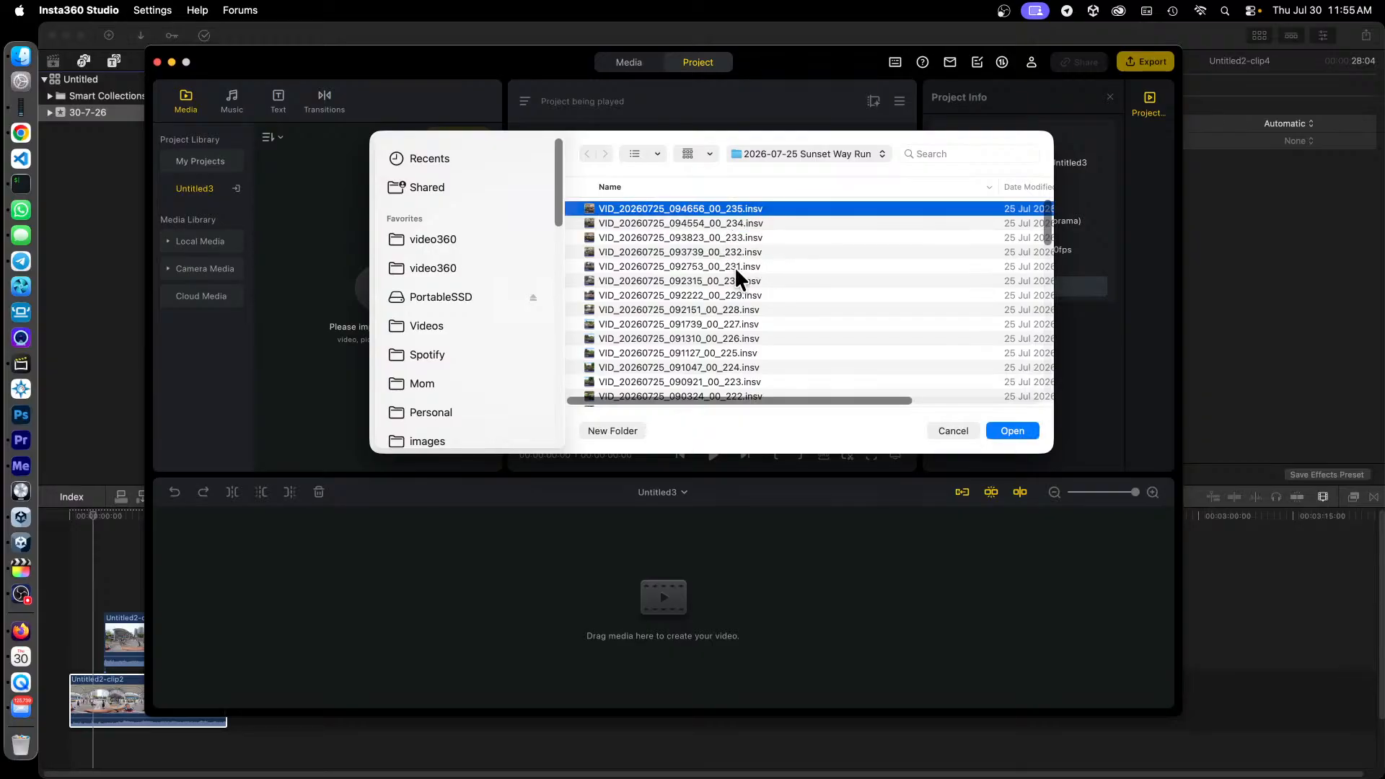
left_click(730, 252, "shift")
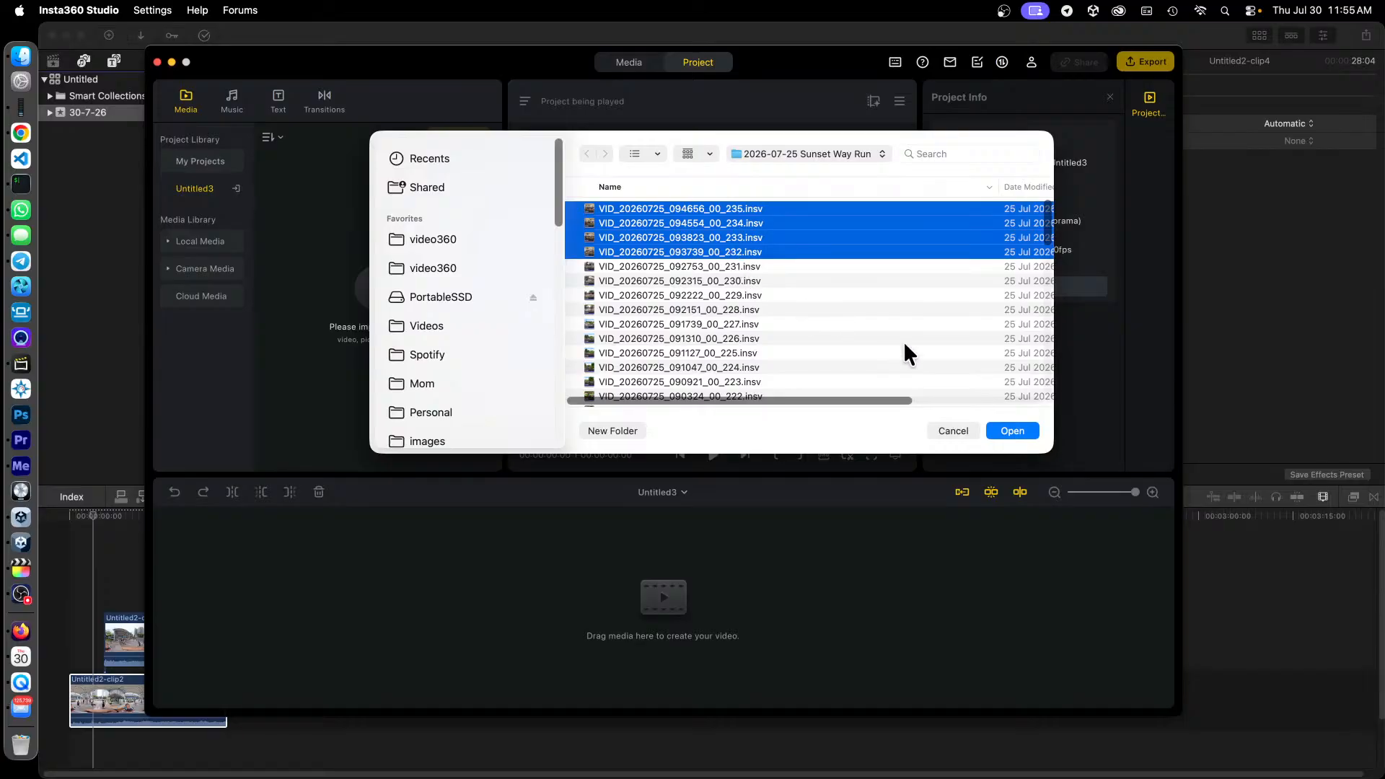
left_click(1012, 431)
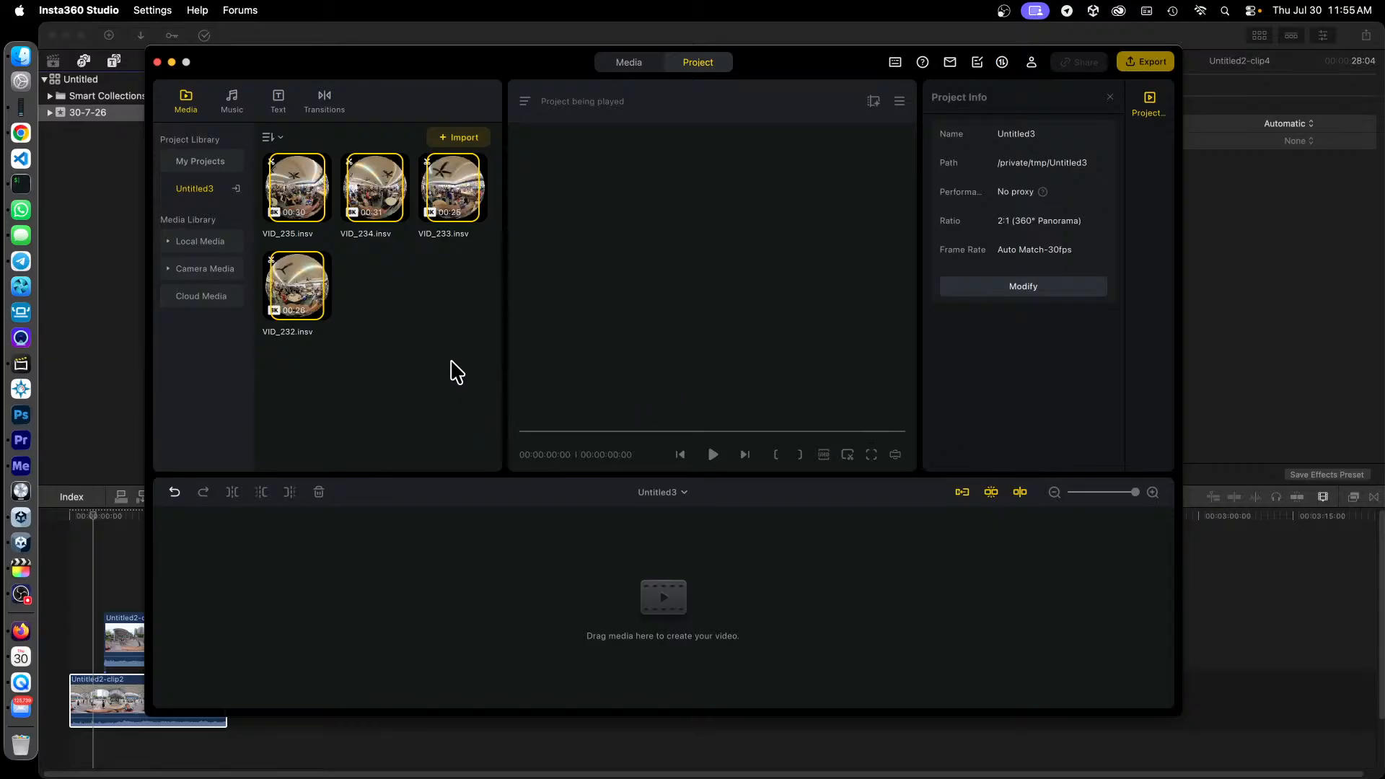
left_click_drag(431, 311, 245, 615)
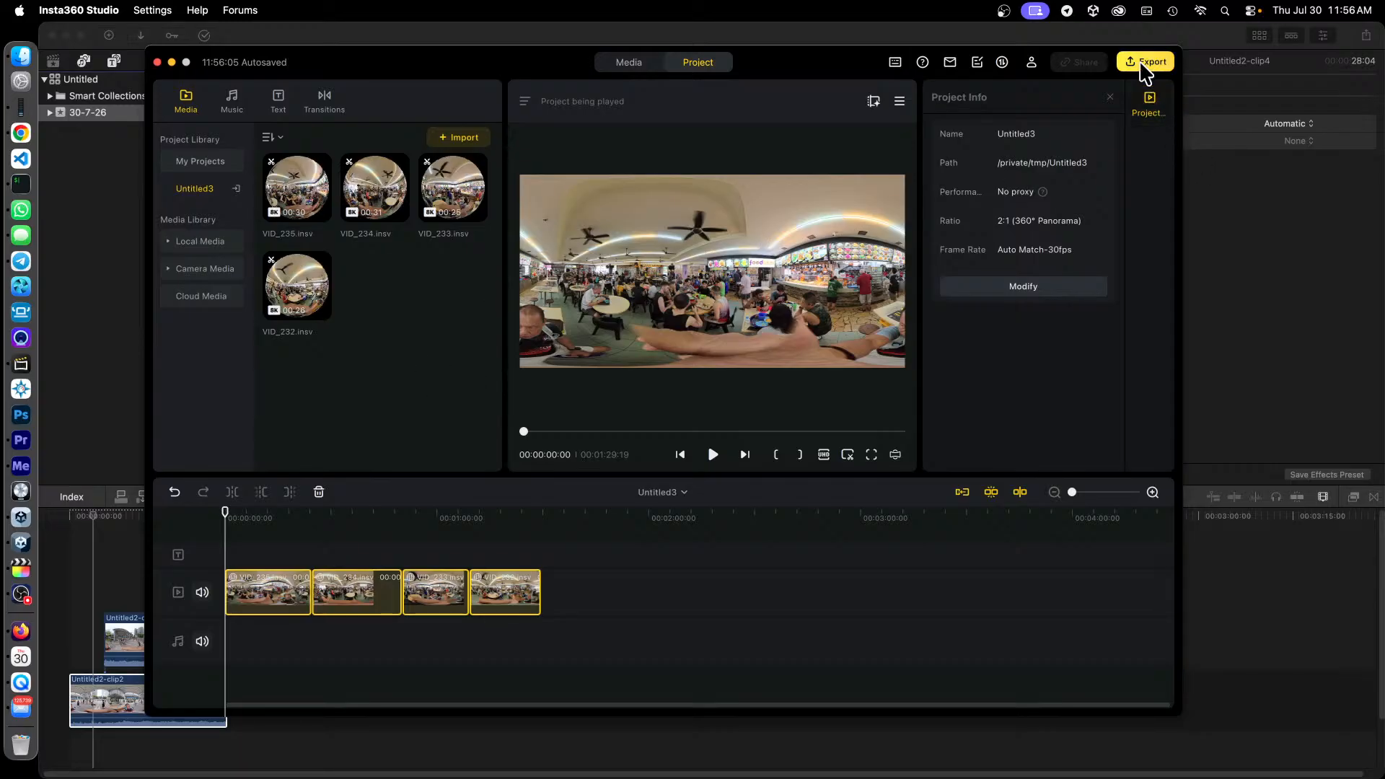
Step: Set up the project's export in Multiple Clips mode, keeping the recommended 7680 x 3840 resolution
left_click(1147, 65)
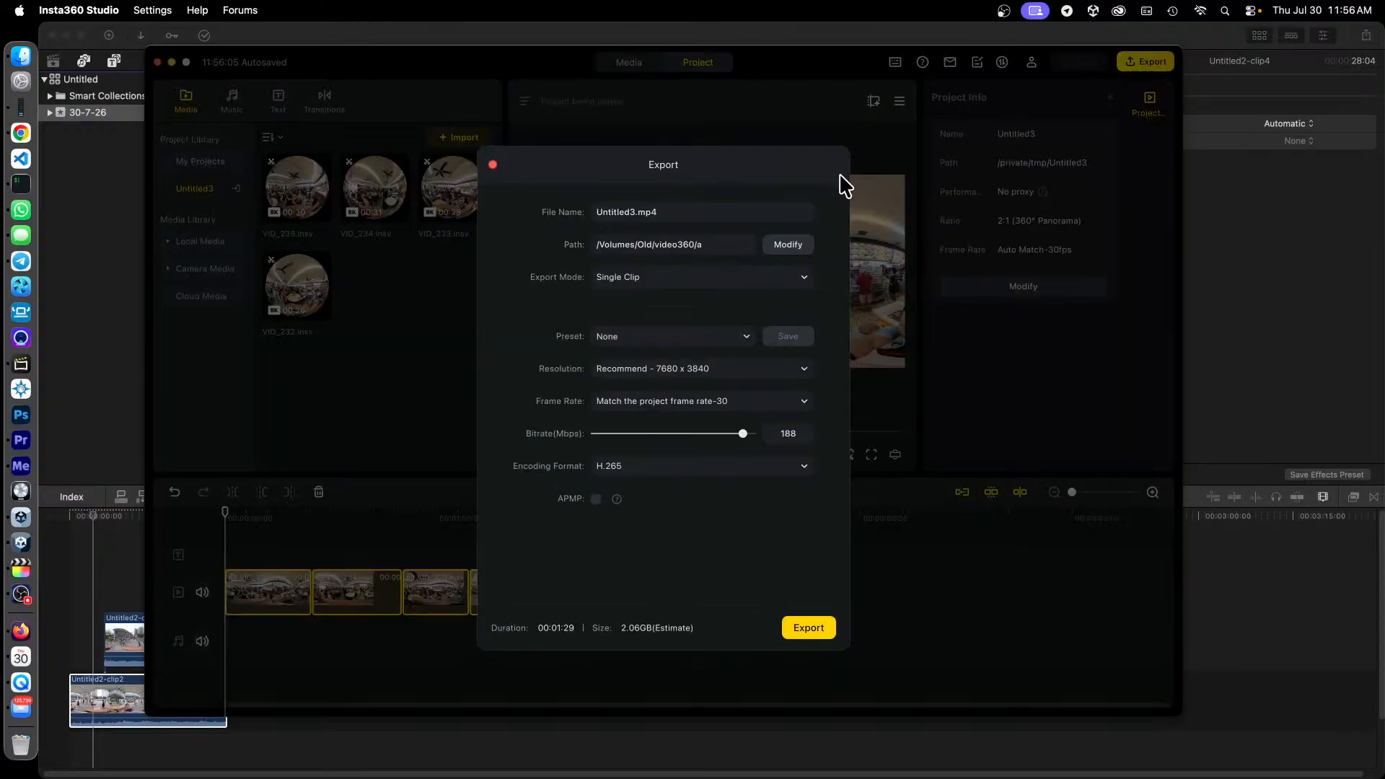
left_click(776, 284)
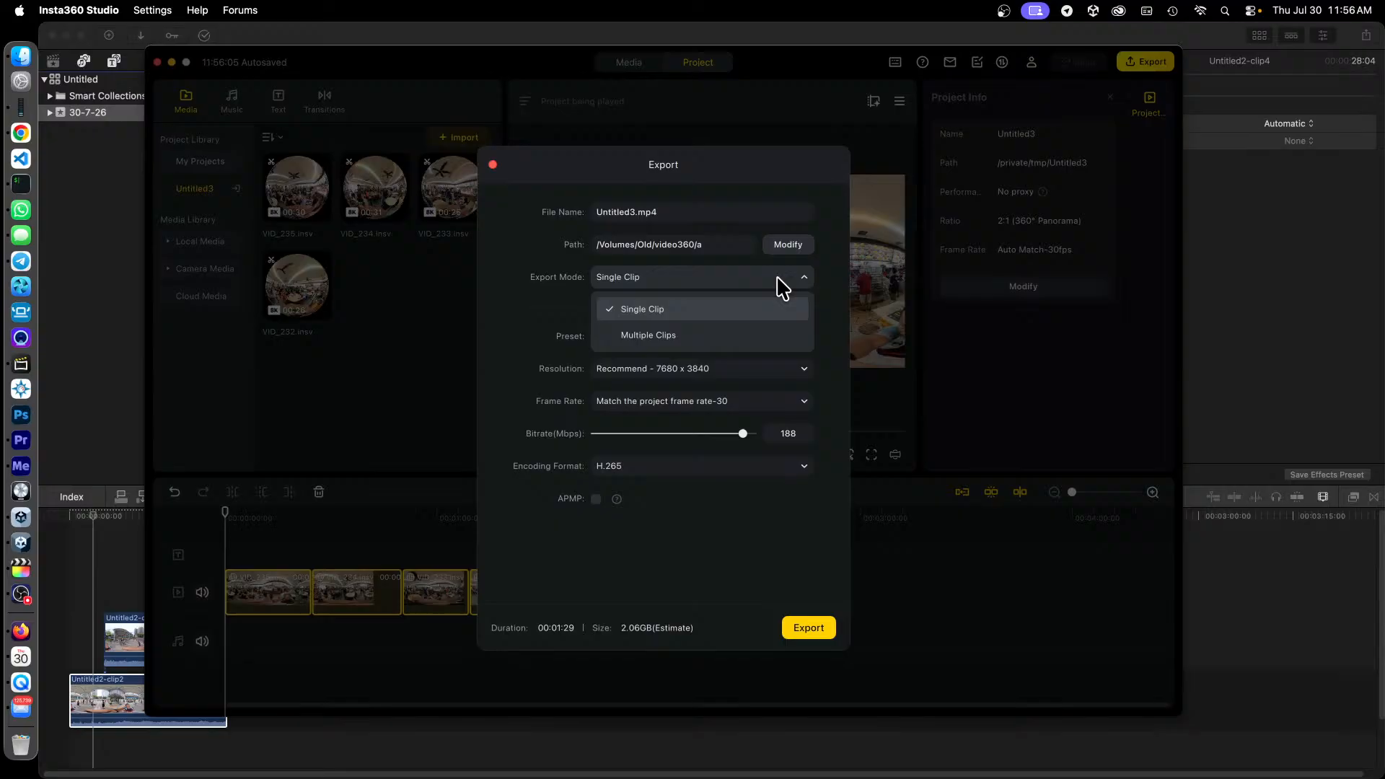
left_click(687, 338)
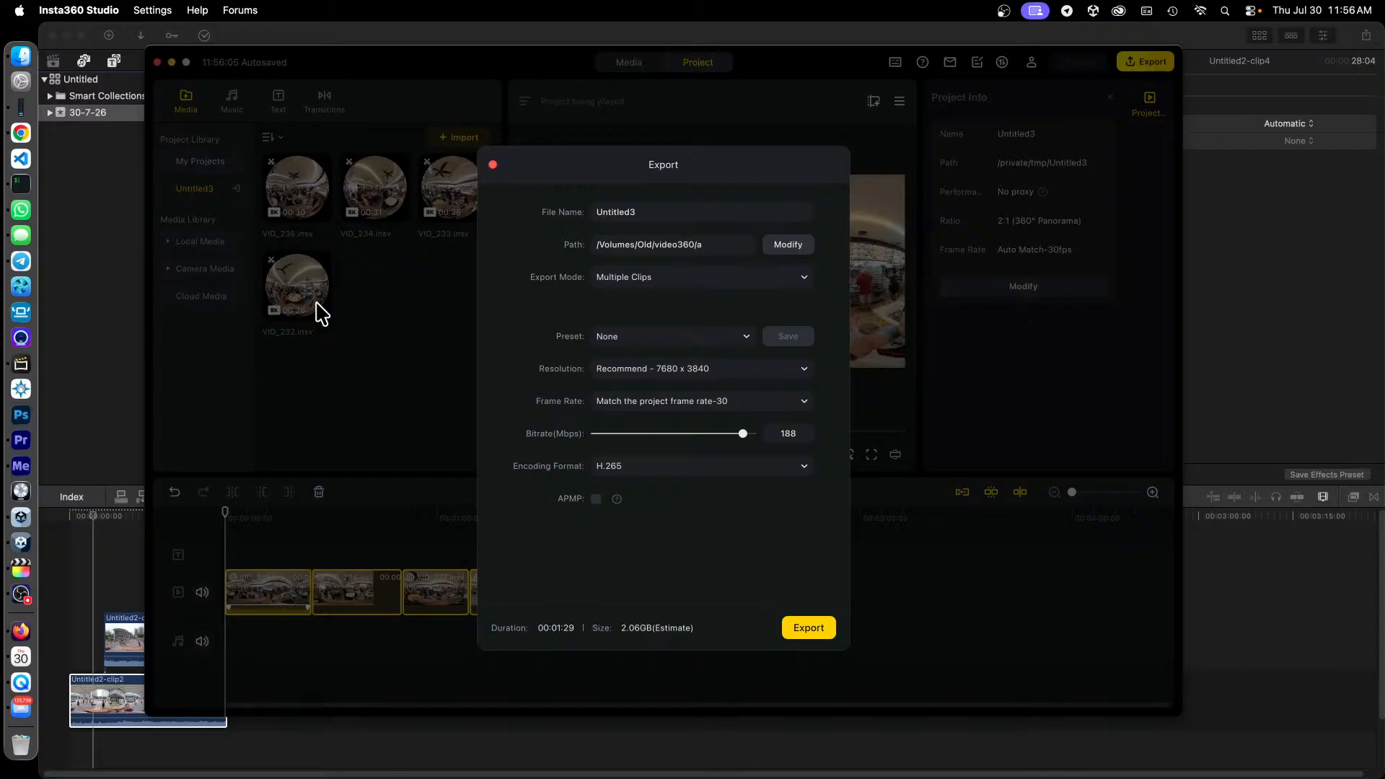
left_click(683, 337)
left_click(705, 323)
left_click(786, 369)
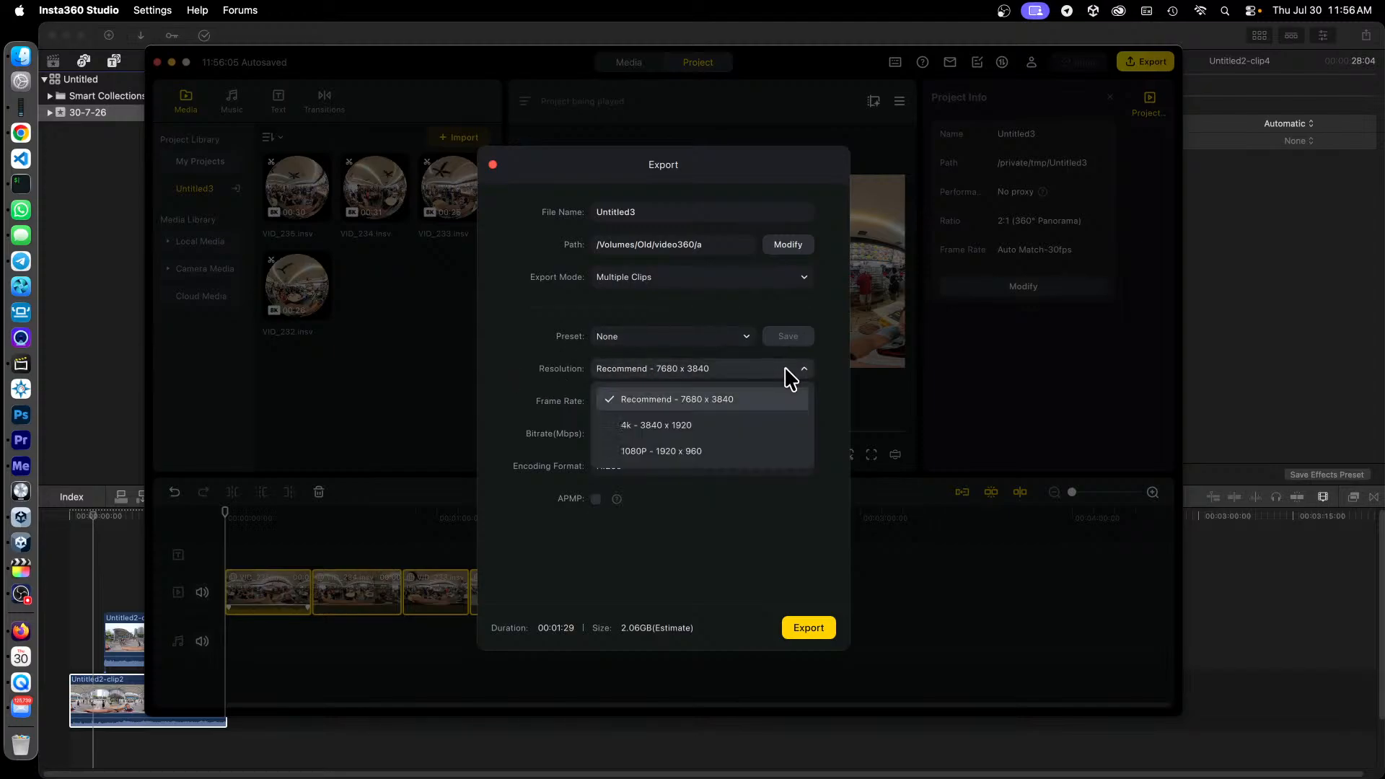
left_click(786, 368)
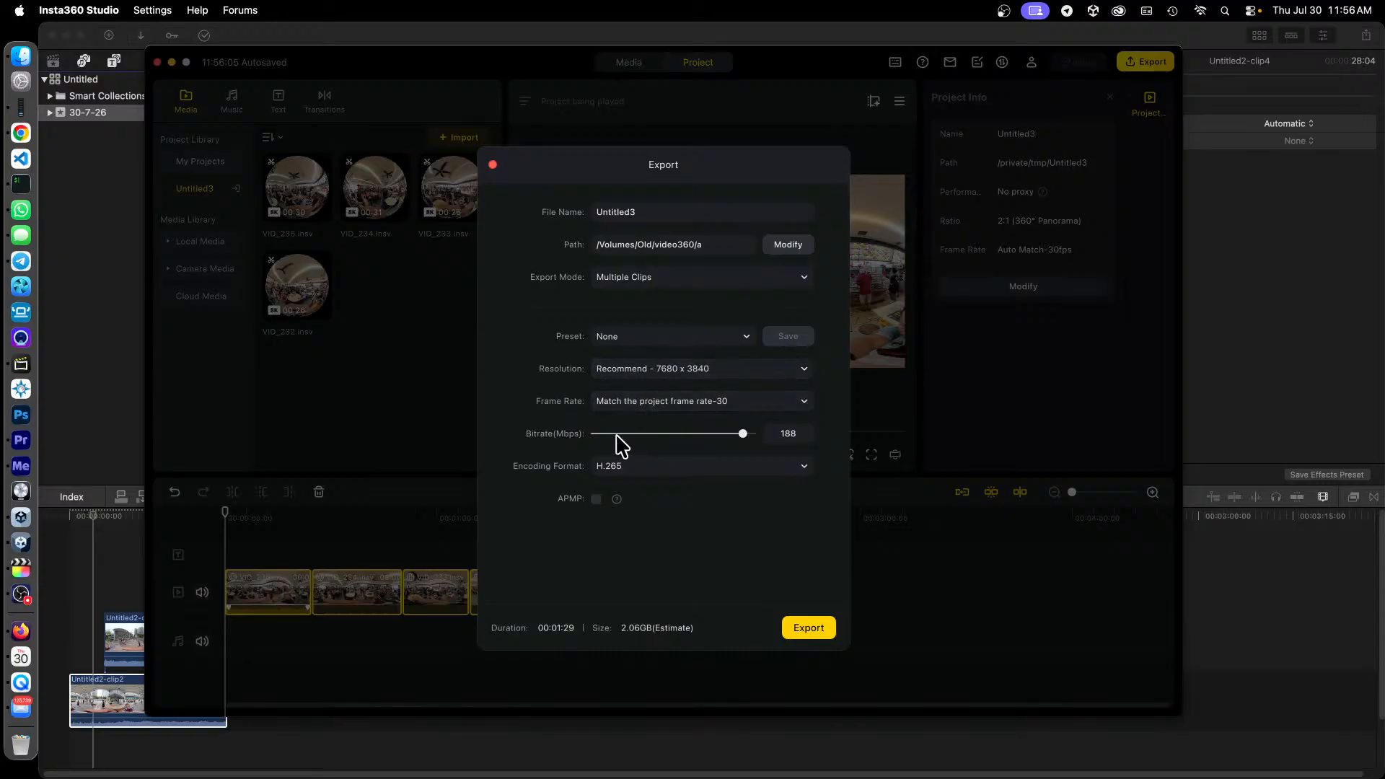
Step: Set the export bitrate to 200 Mbps, keep H.265 encoding, and close the export settings without exporting
left_click_drag(742, 436, 770, 433)
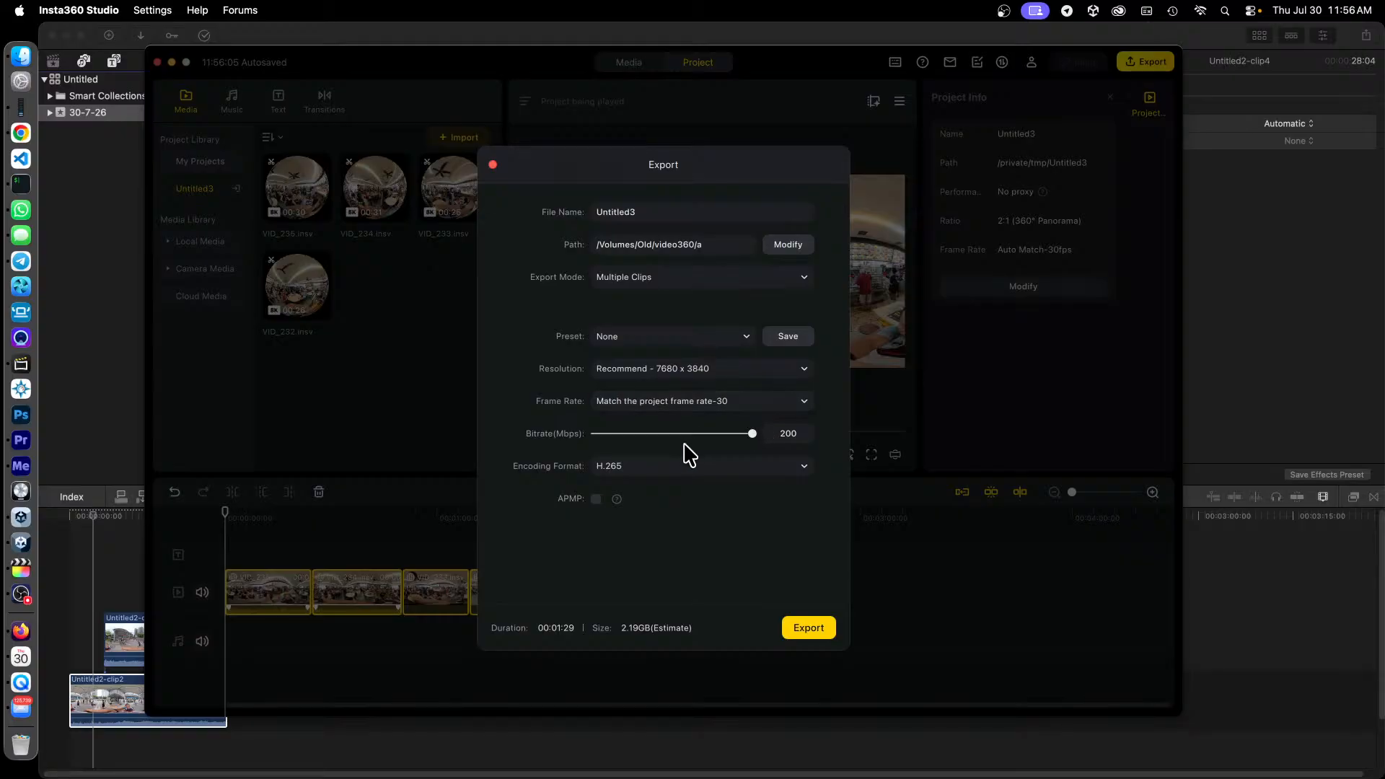
left_click(796, 466)
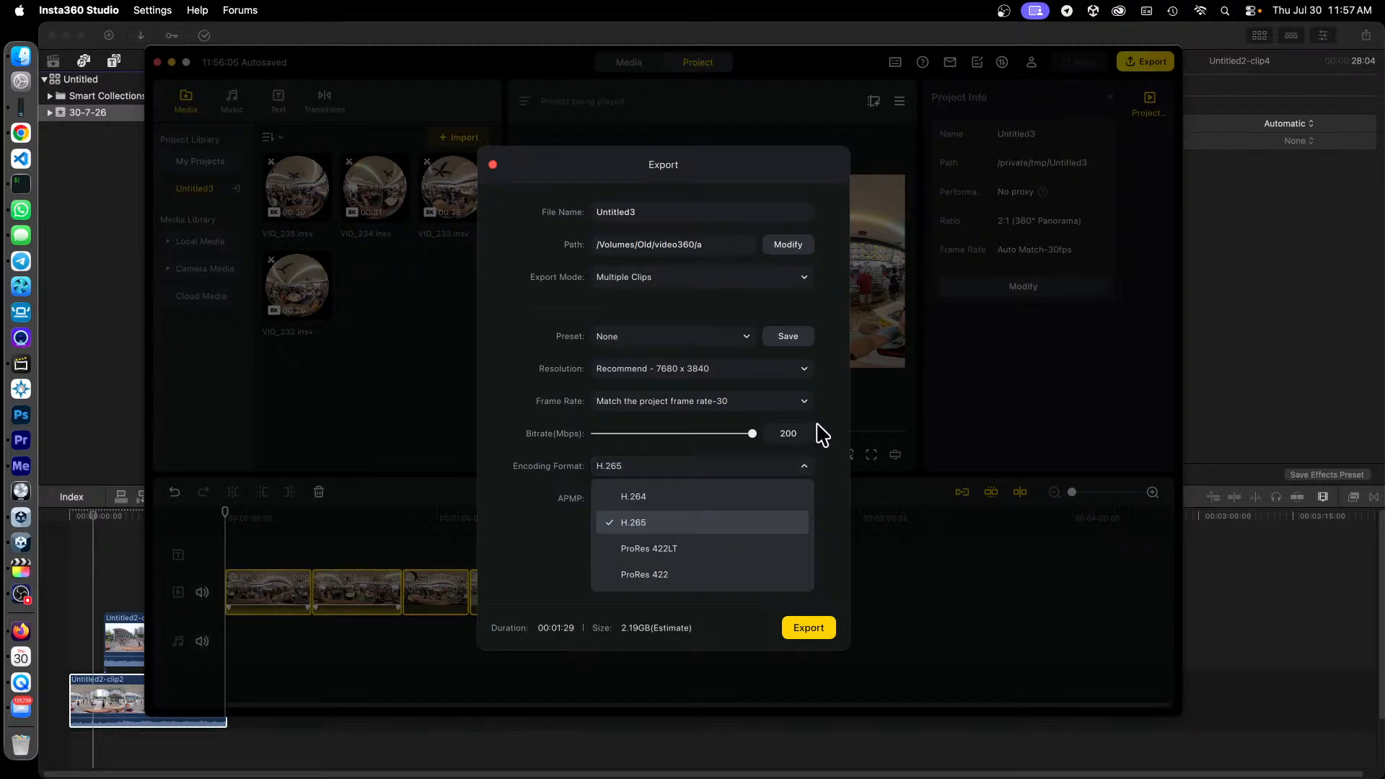
left_click(830, 439)
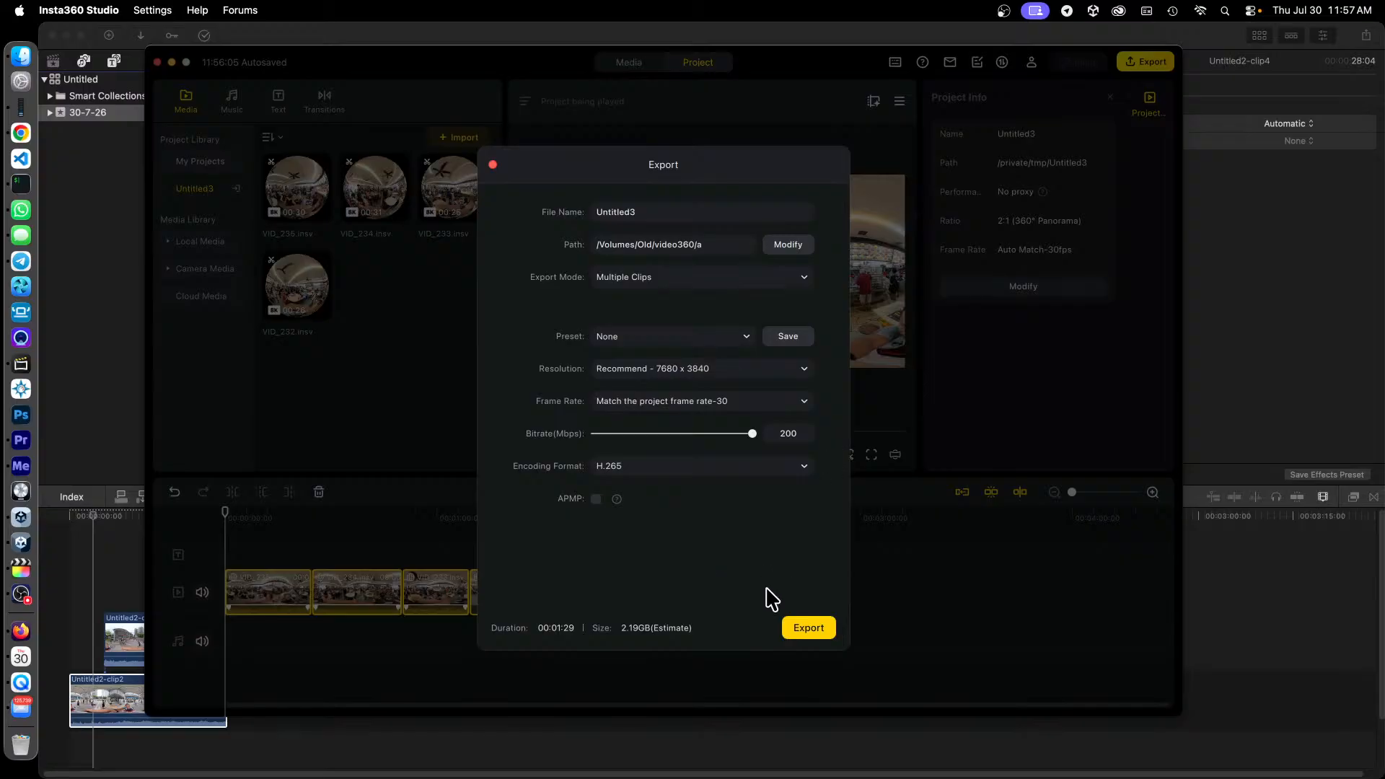
left_click(493, 164)
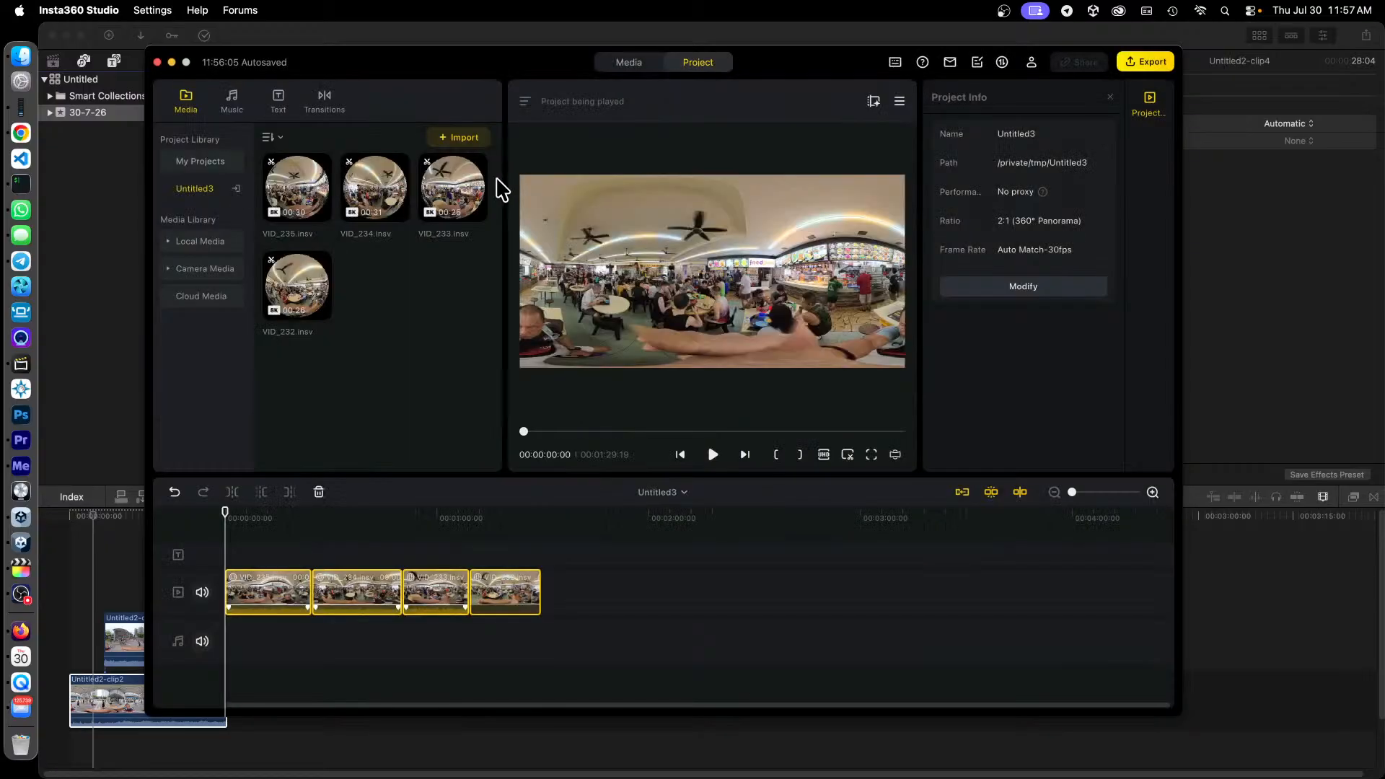
Step: Switch to Finder and open the Untitled2 folder inside video360/a to view the exported MP4 clips
left_click(21, 56)
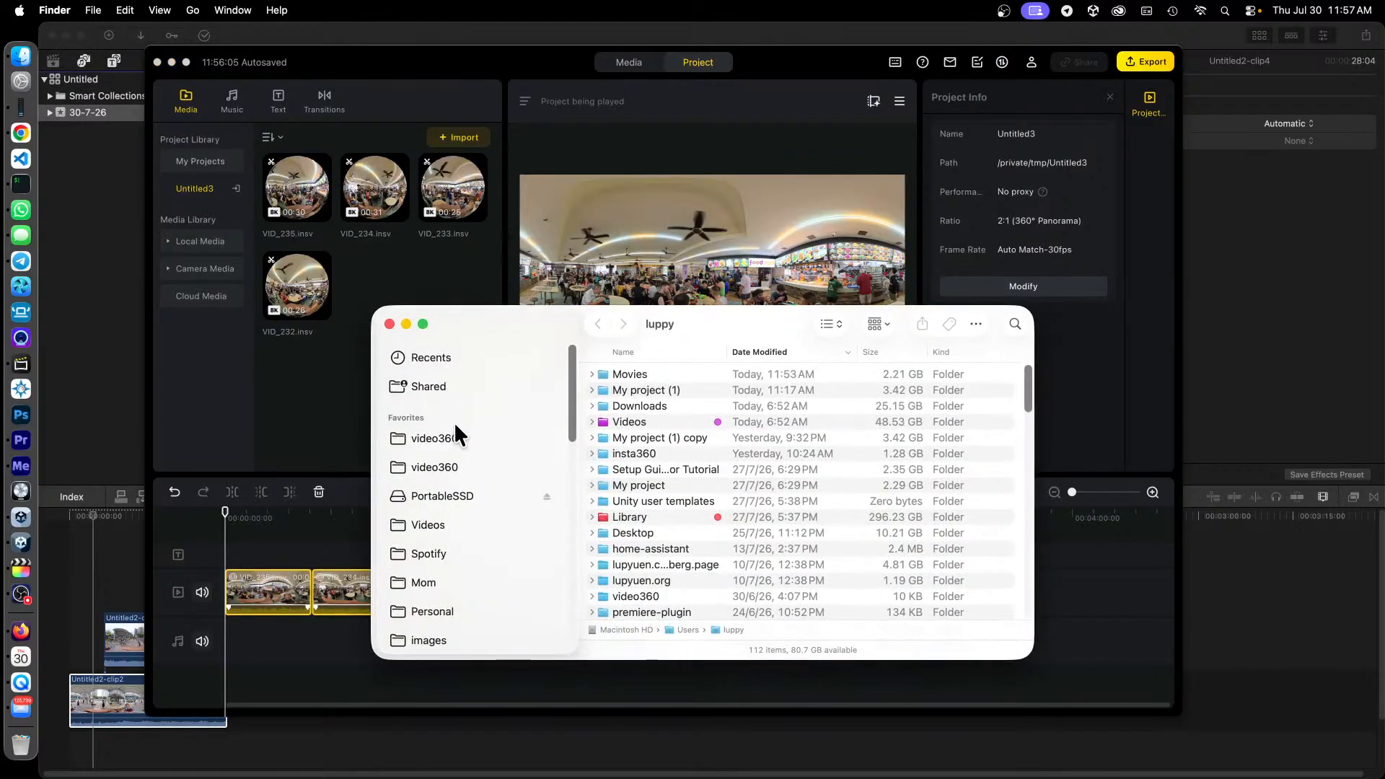
left_click(449, 435)
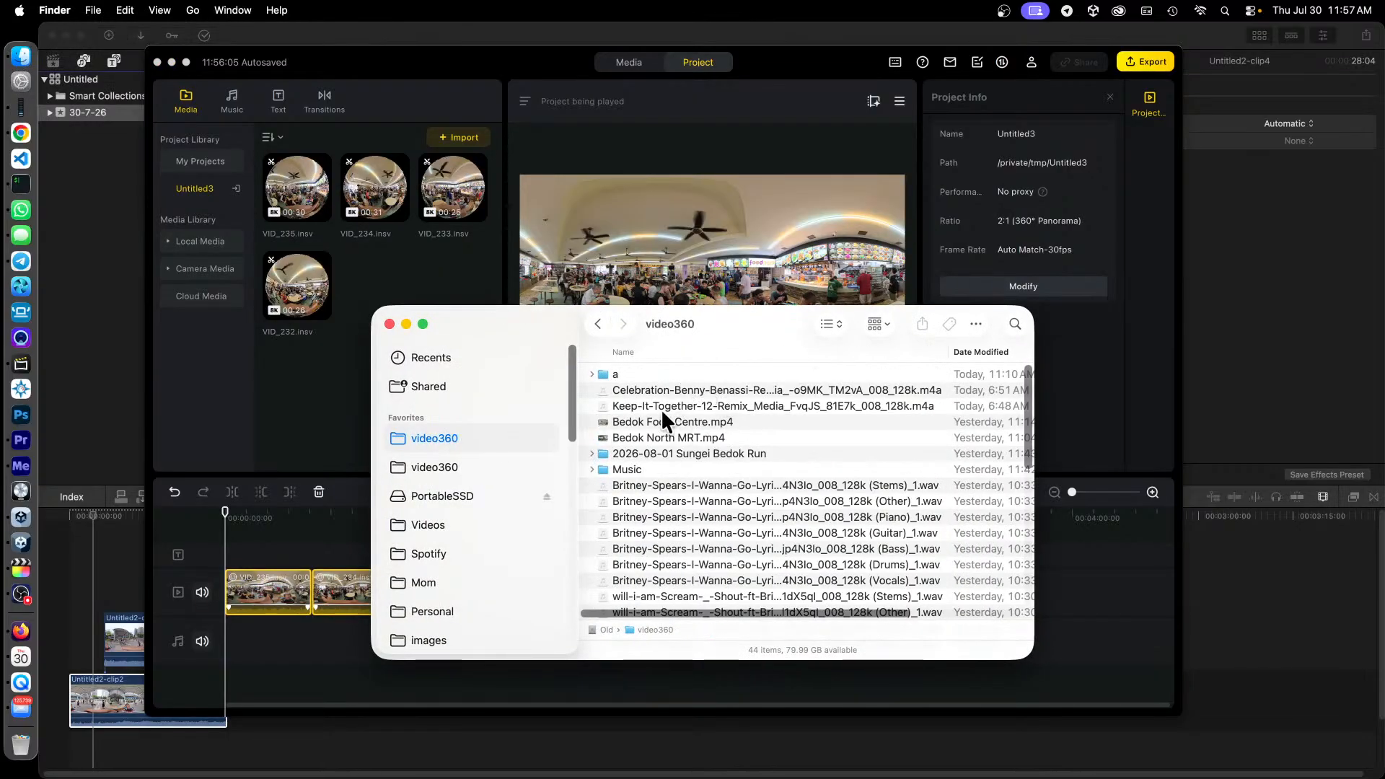
double_click(682, 374)
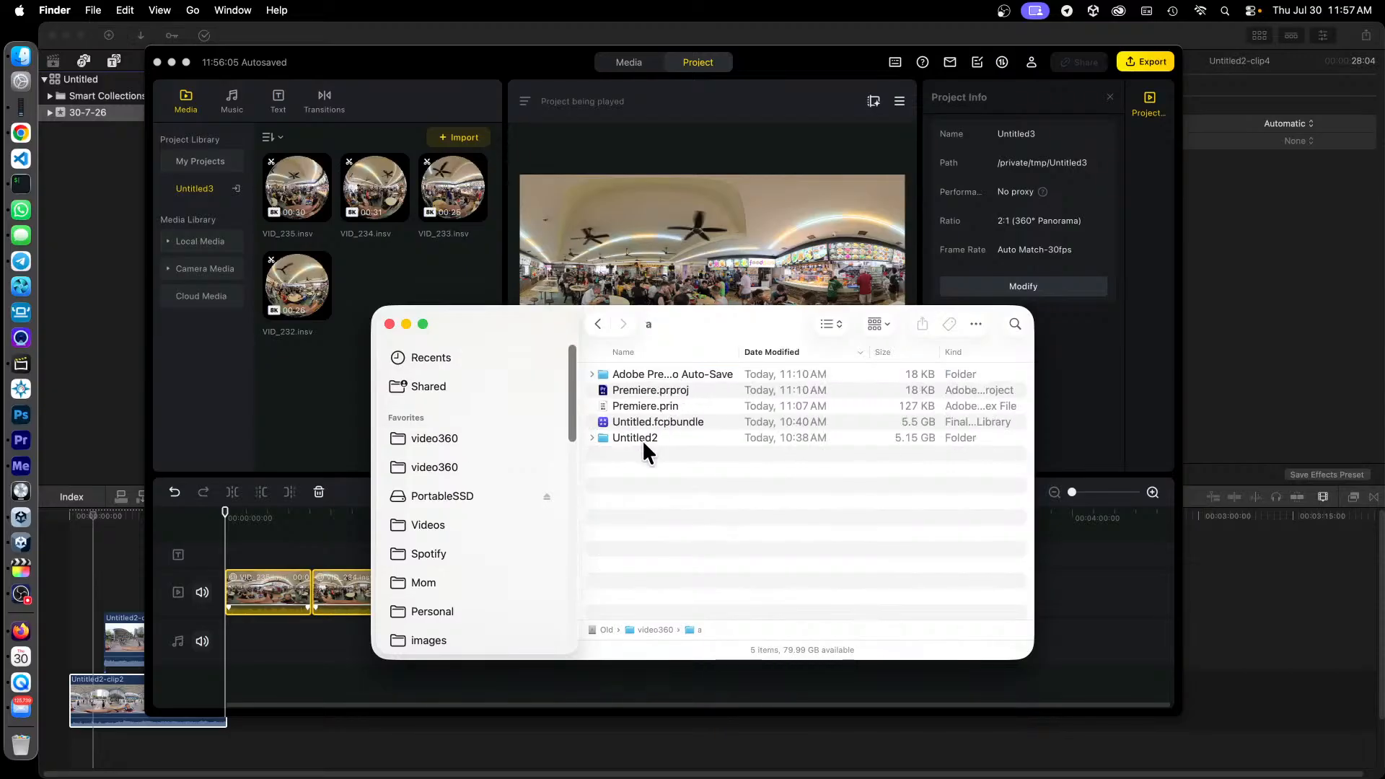
double_click(642, 437)
left_click_drag(729, 326, 610, 302)
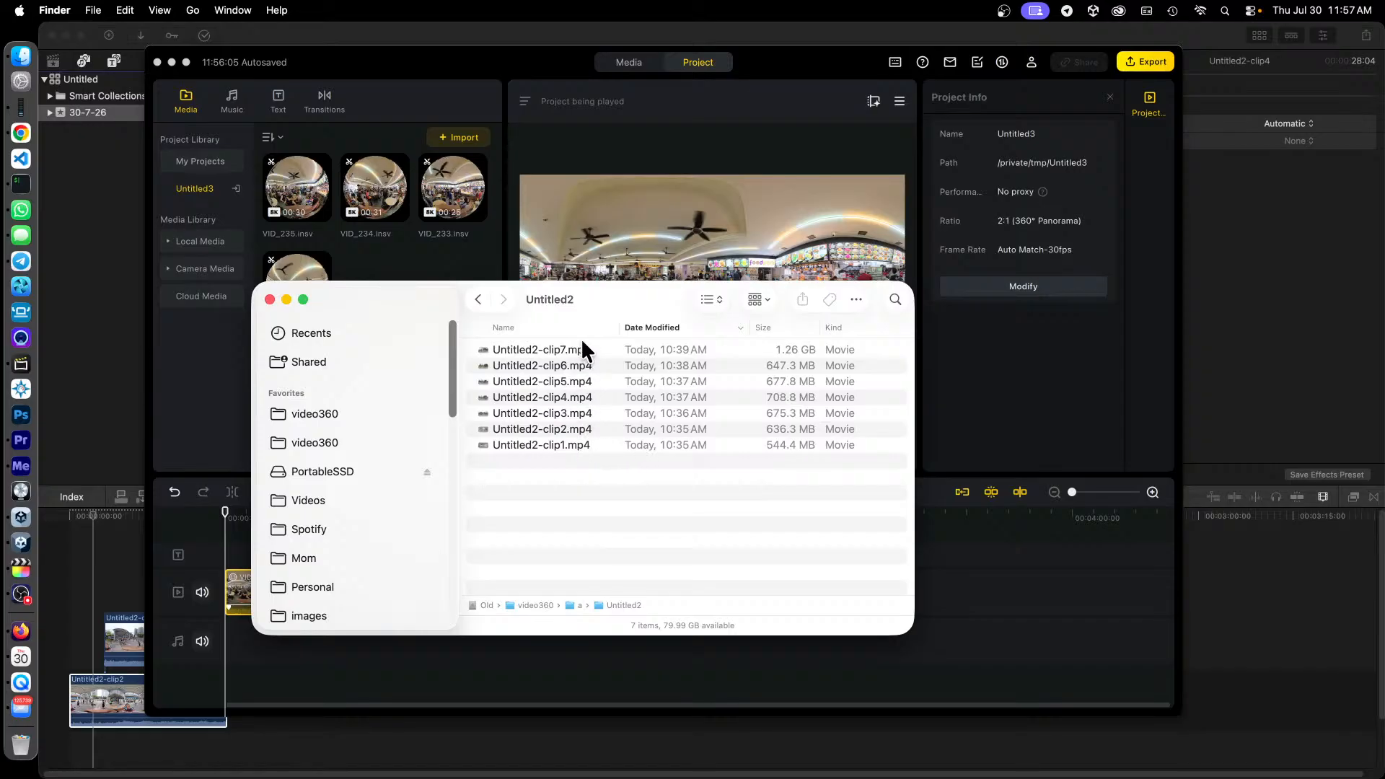
left_click_drag(639, 295, 889, 305)
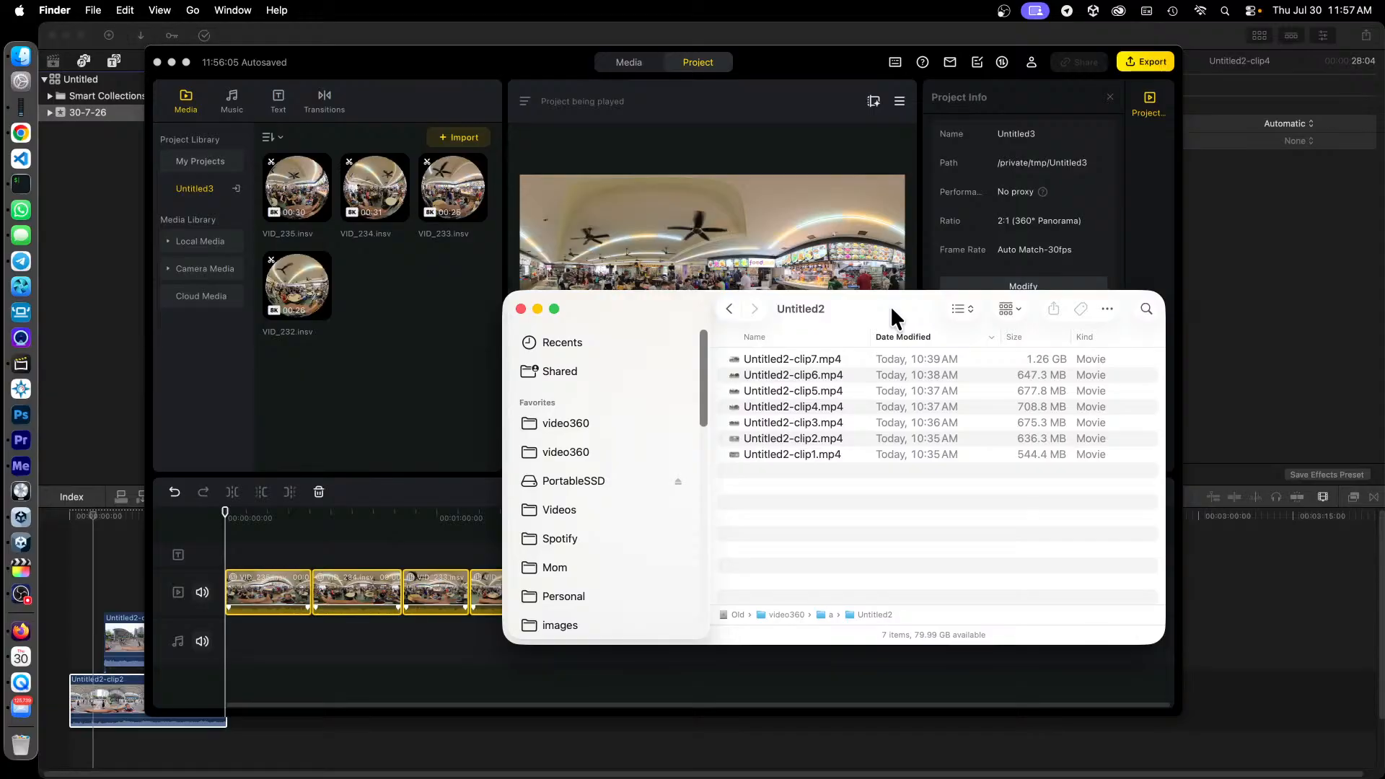
left_click_drag(890, 305, 850, 317)
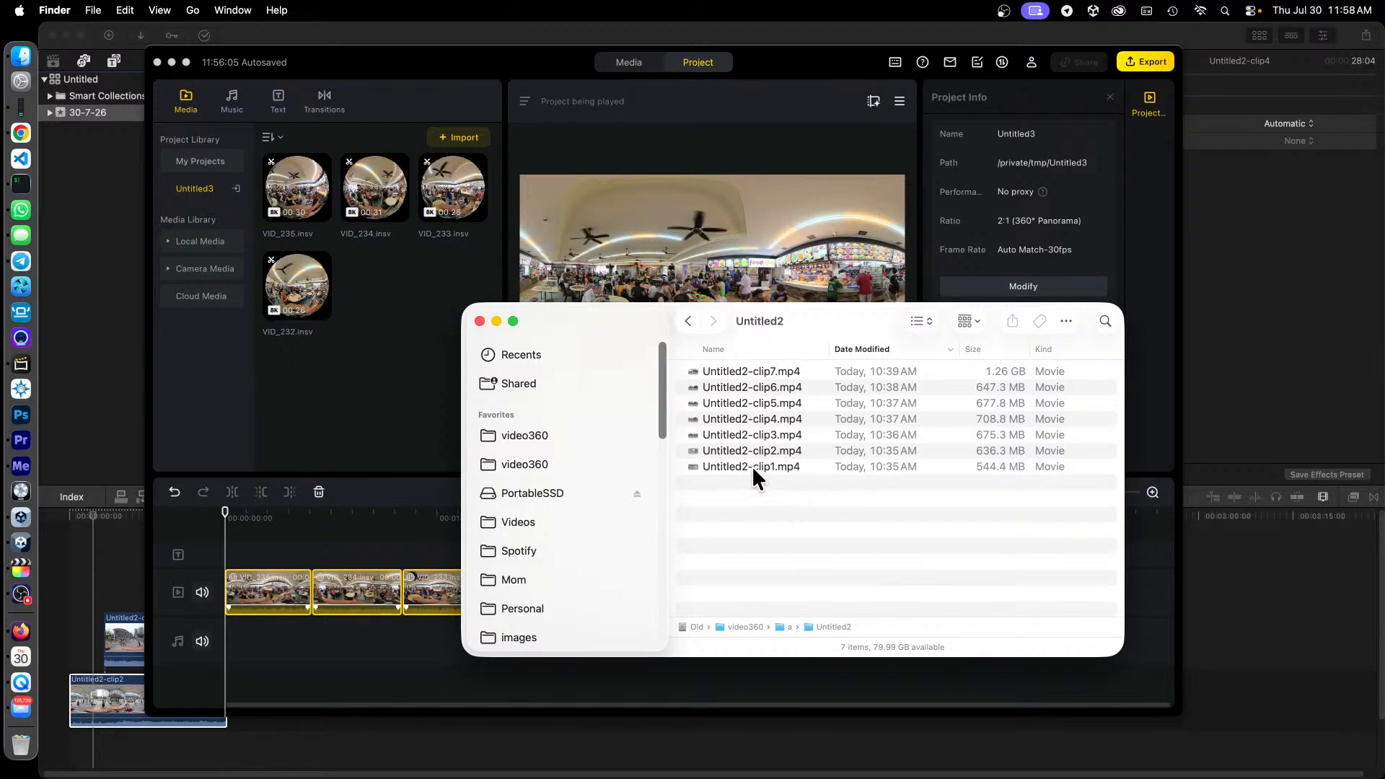
Step: Quit Final Cut Pro, relaunch it, and bring its window to the front
left_click(370, 29)
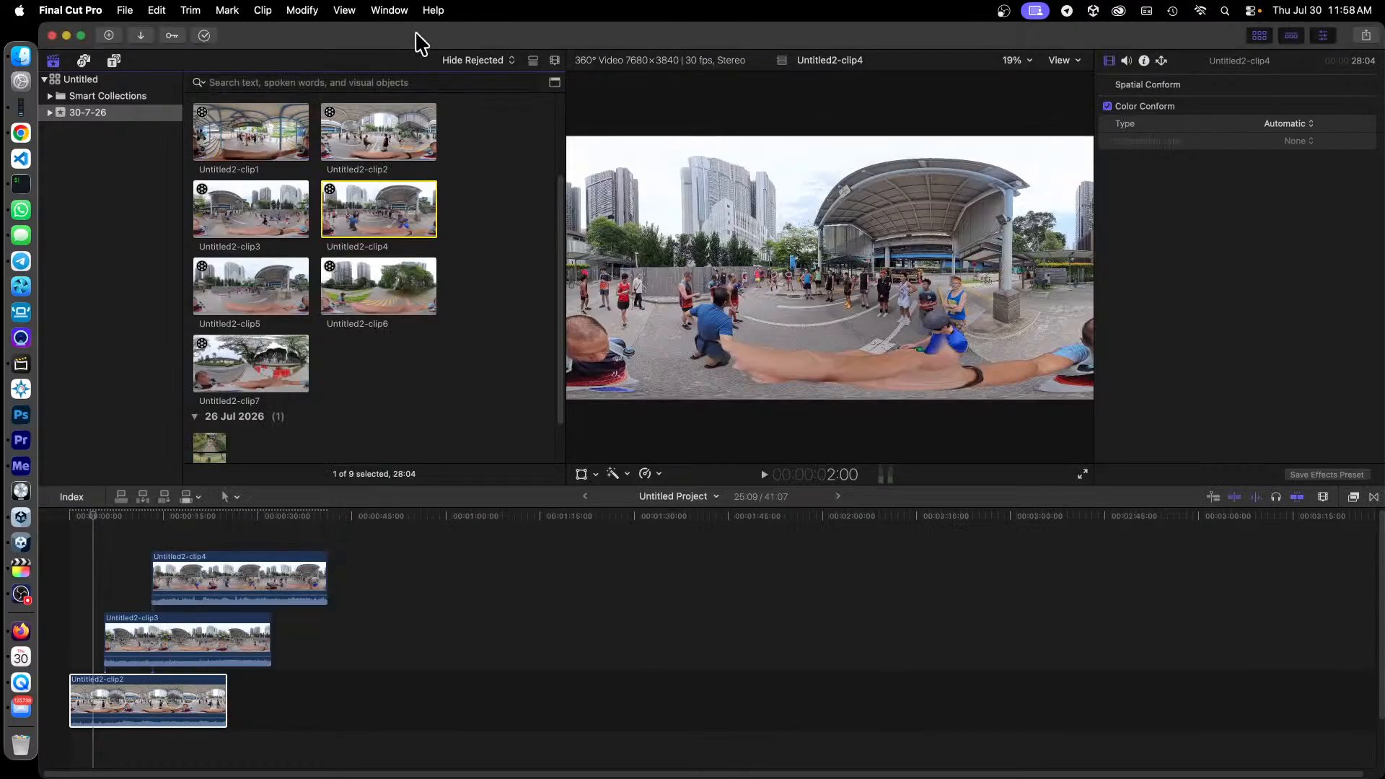
key("super+q")
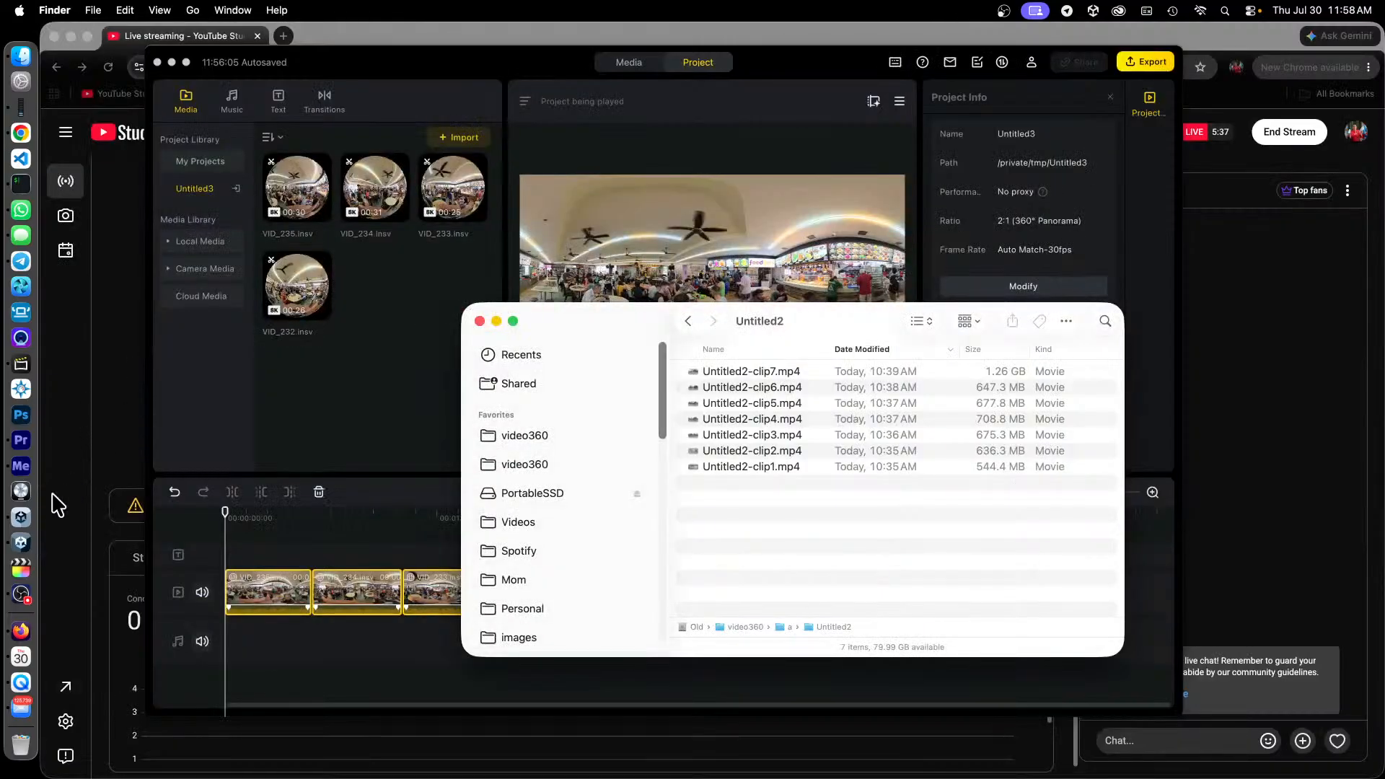
left_click(21, 569)
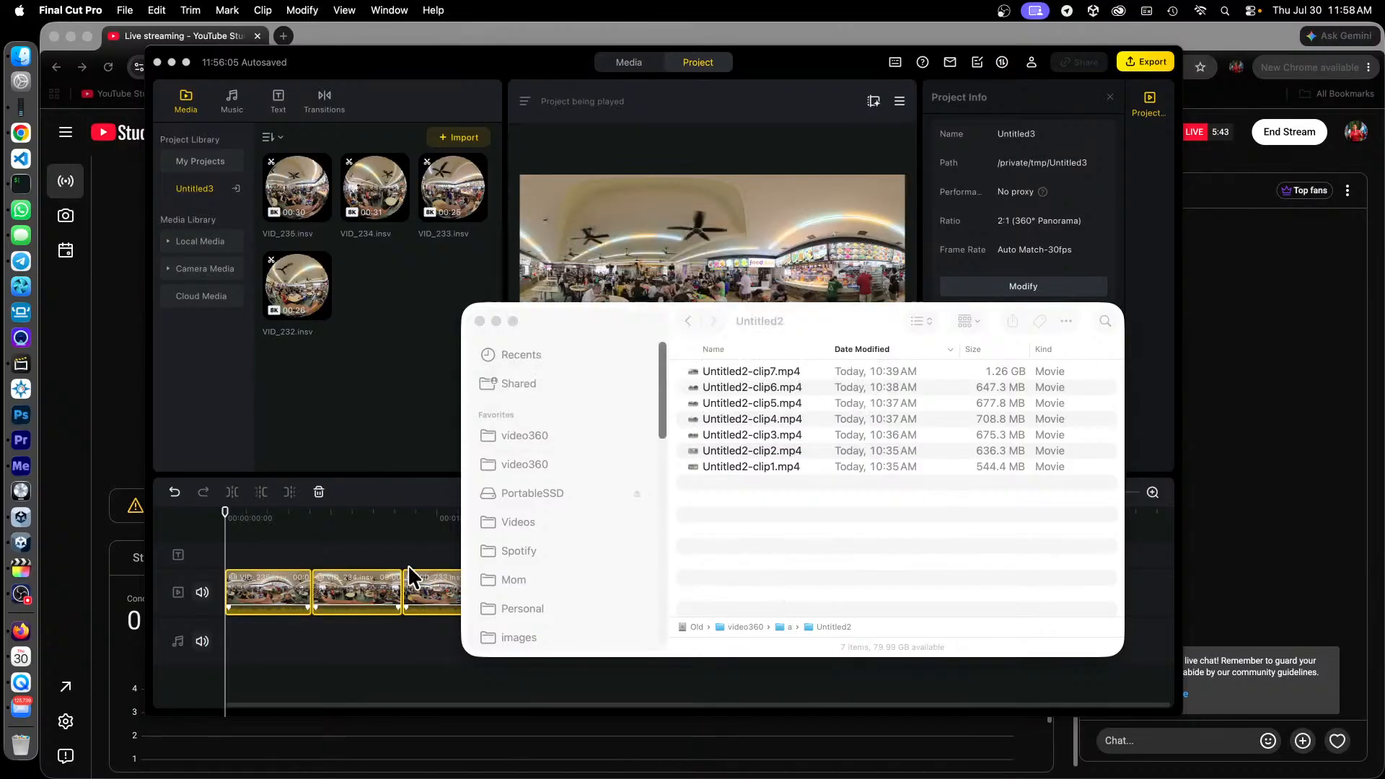
left_click(21, 593)
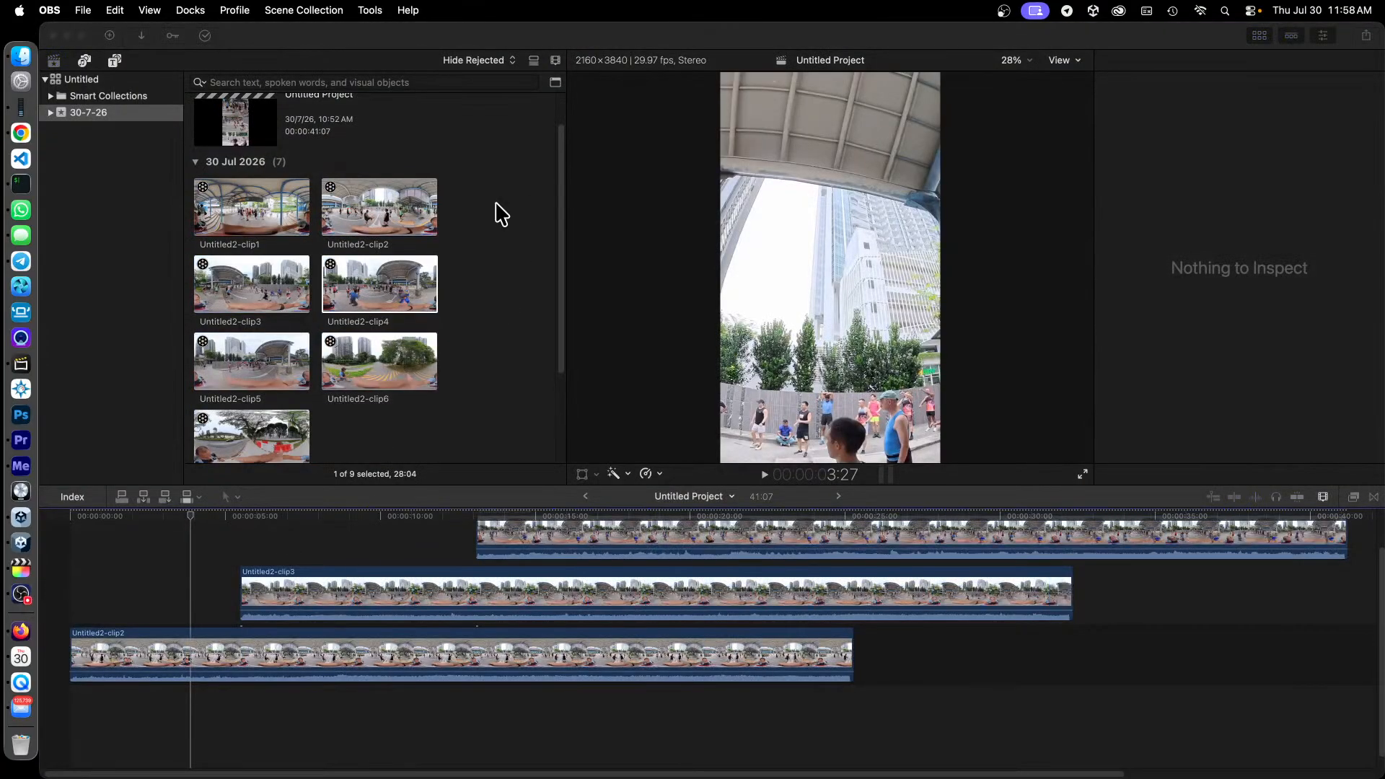
left_click(377, 37)
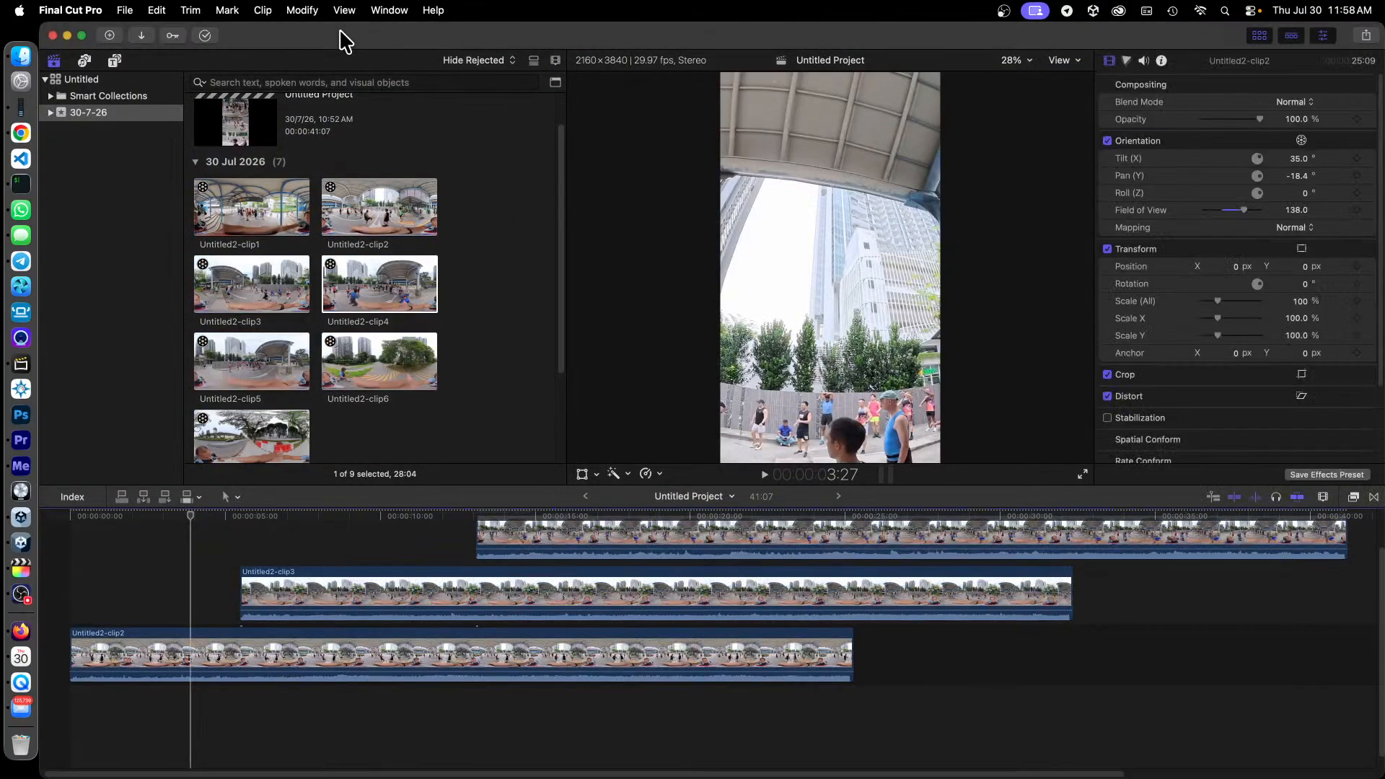
left_click(124, 10)
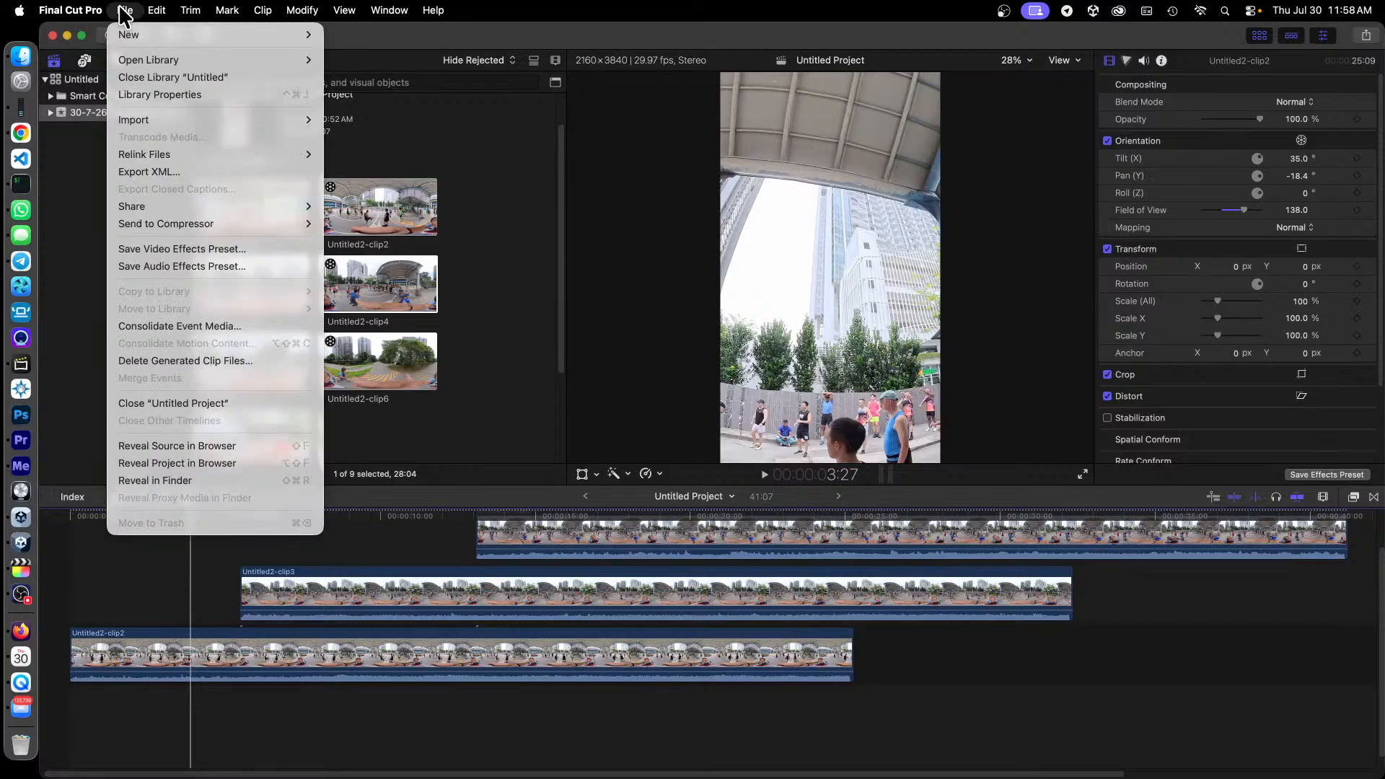
mouse_move(173, 36)
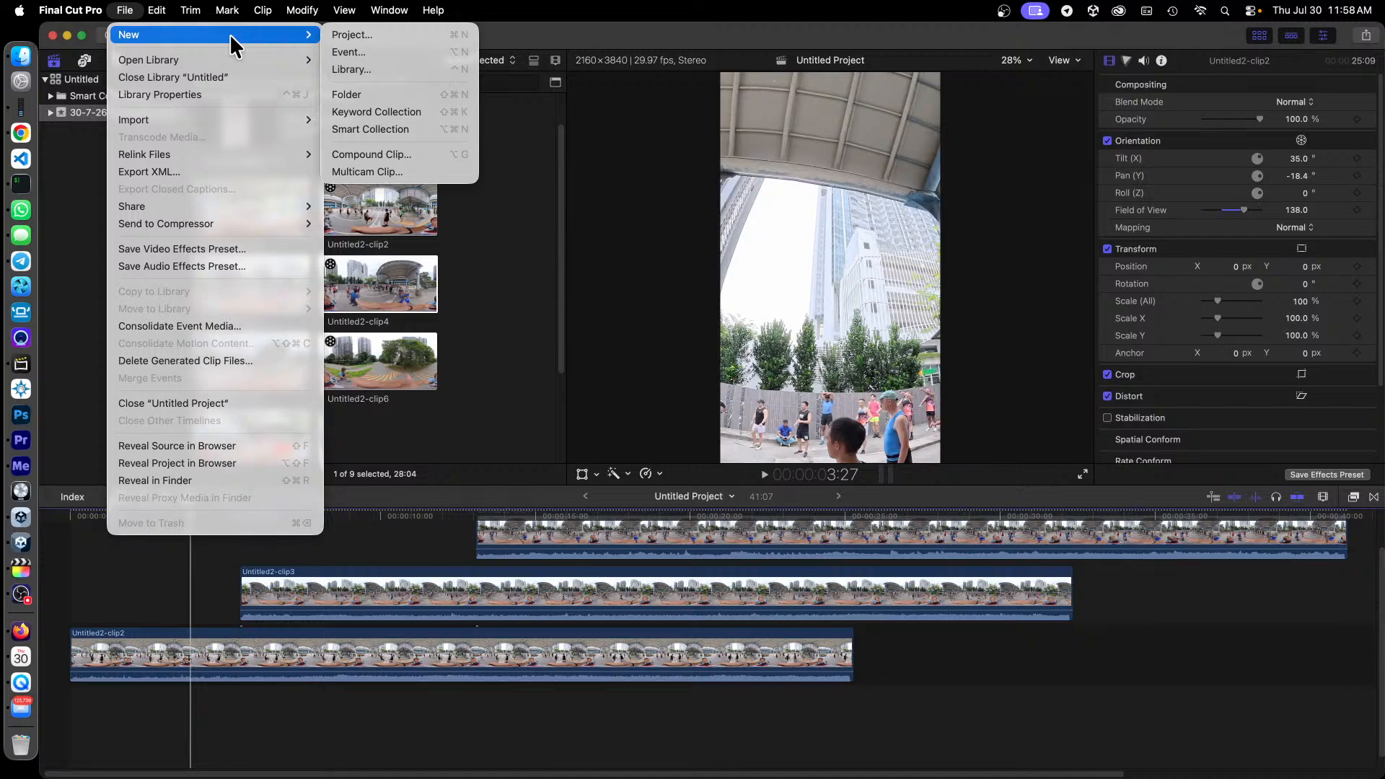
left_click(563, 47)
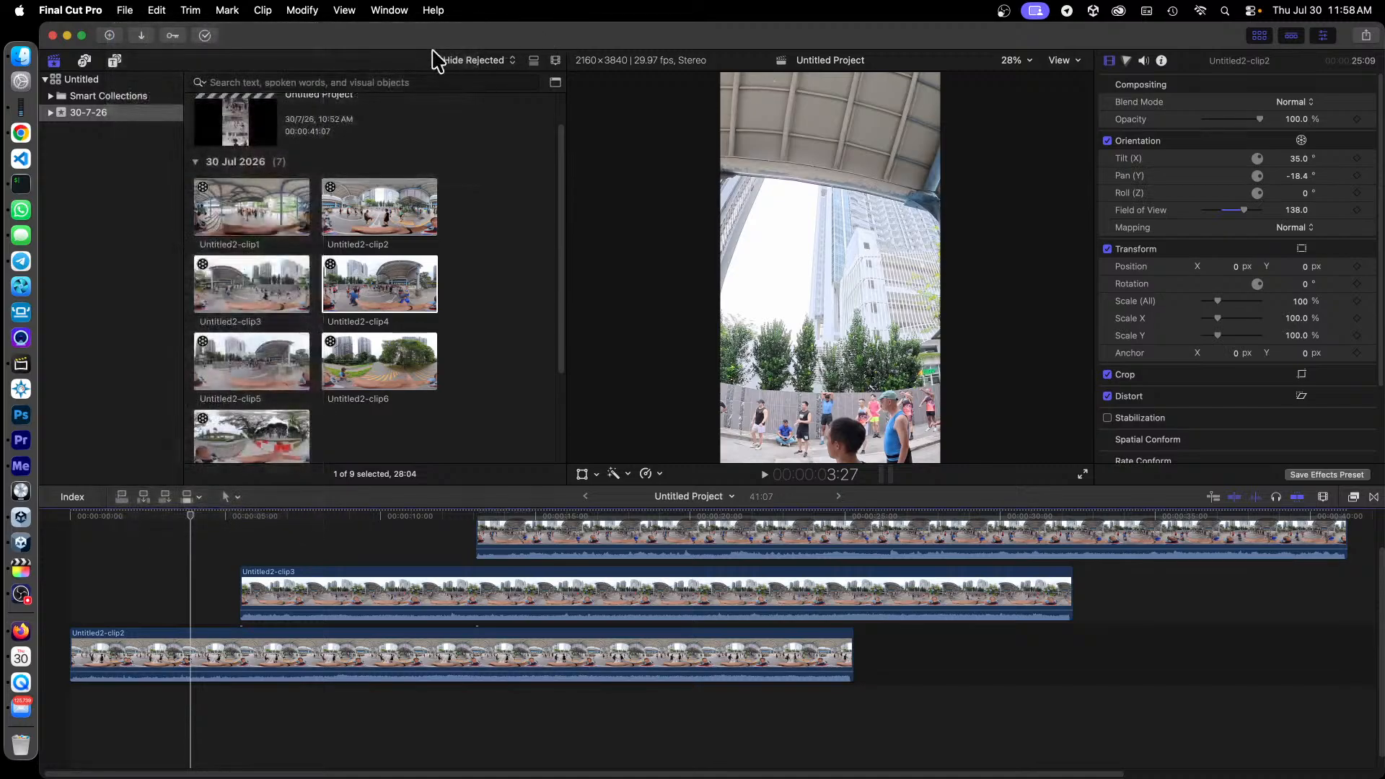
Step: Close the library "Untitled"
left_click(52, 35)
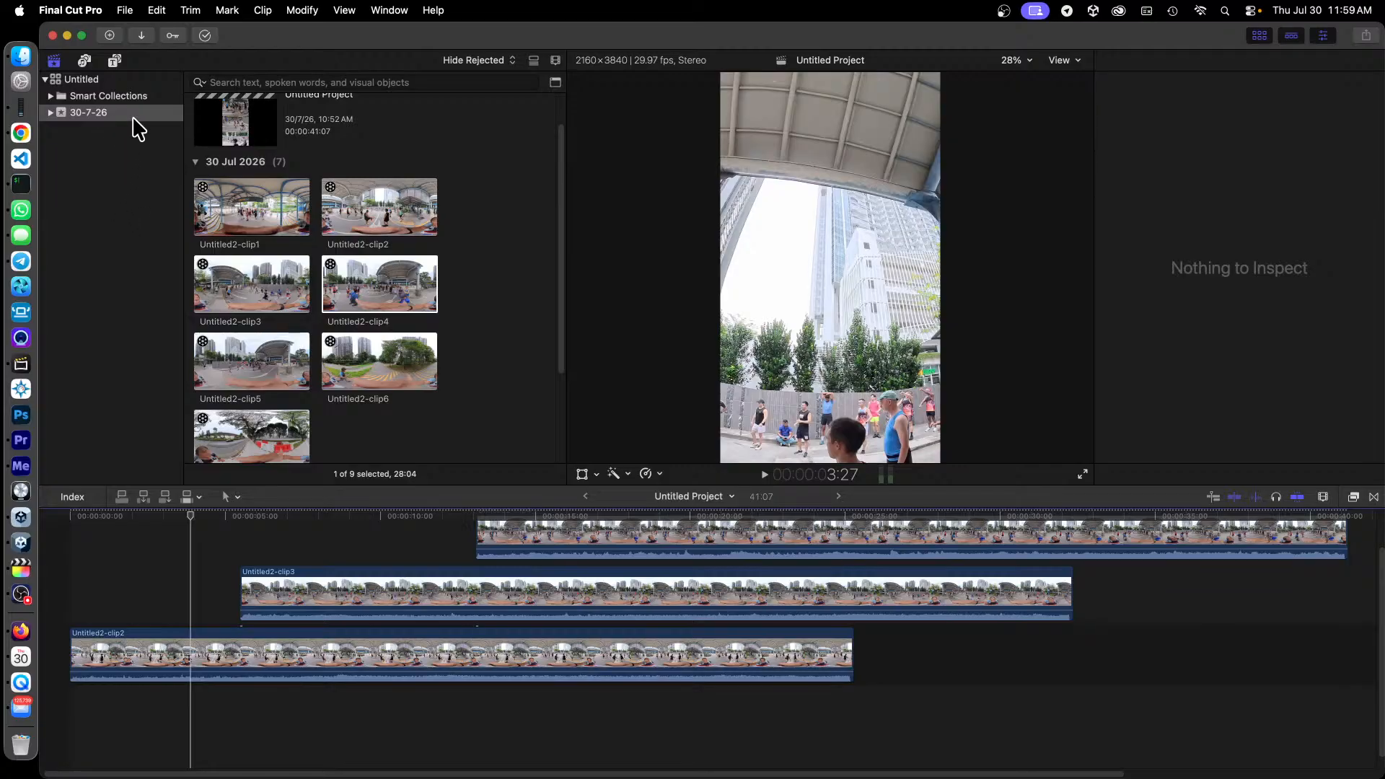
right_click(92, 81)
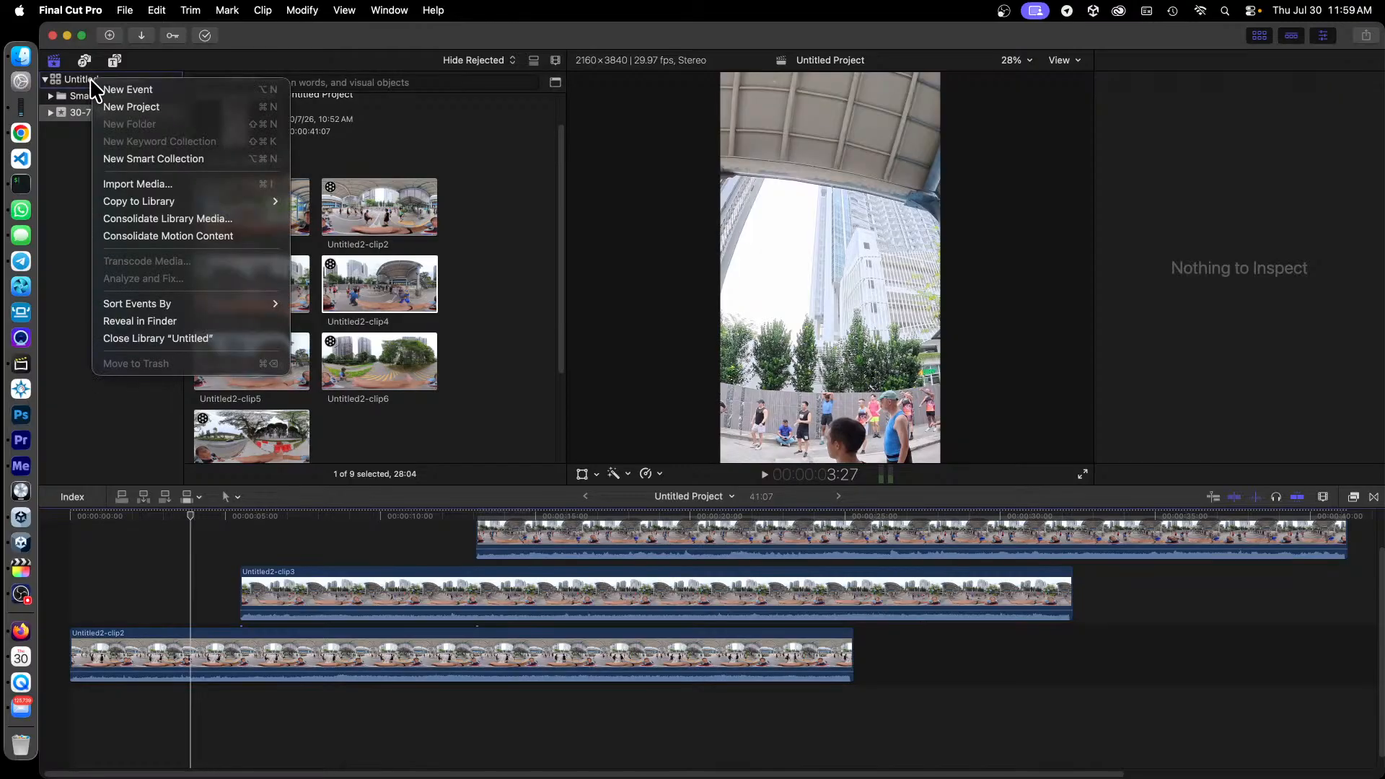
left_click(71, 174)
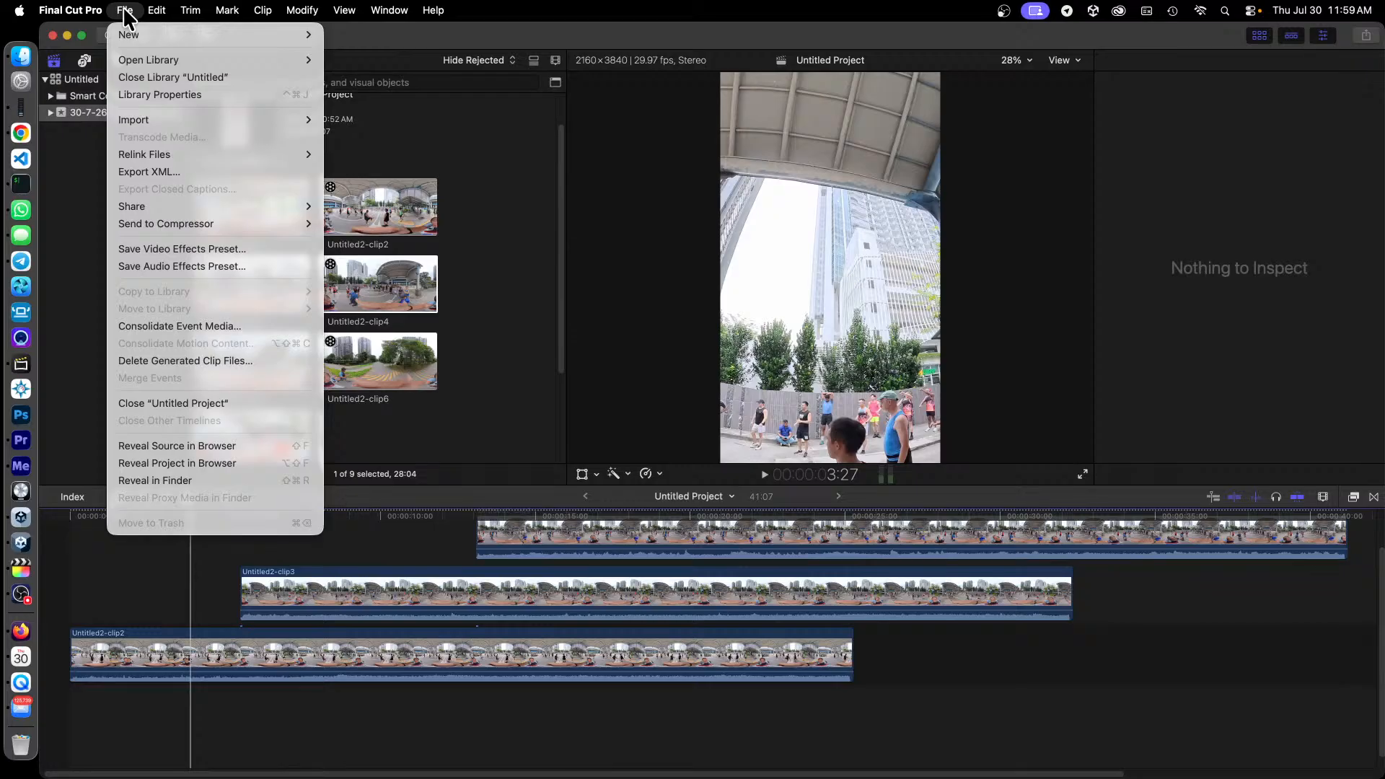
left_click(171, 80)
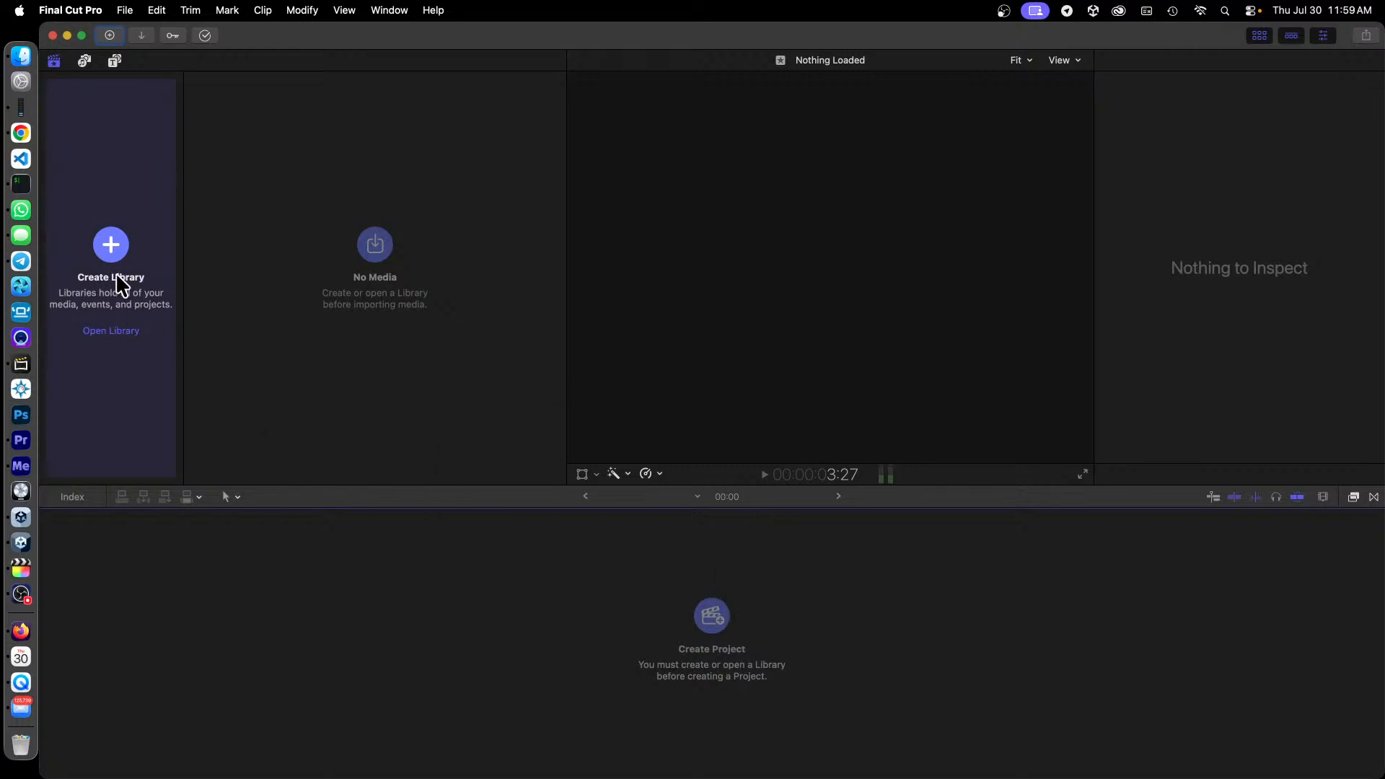
Step: Create a library named "Untitled 1" in folder a and look inside its Smart Collections
left_click(105, 234)
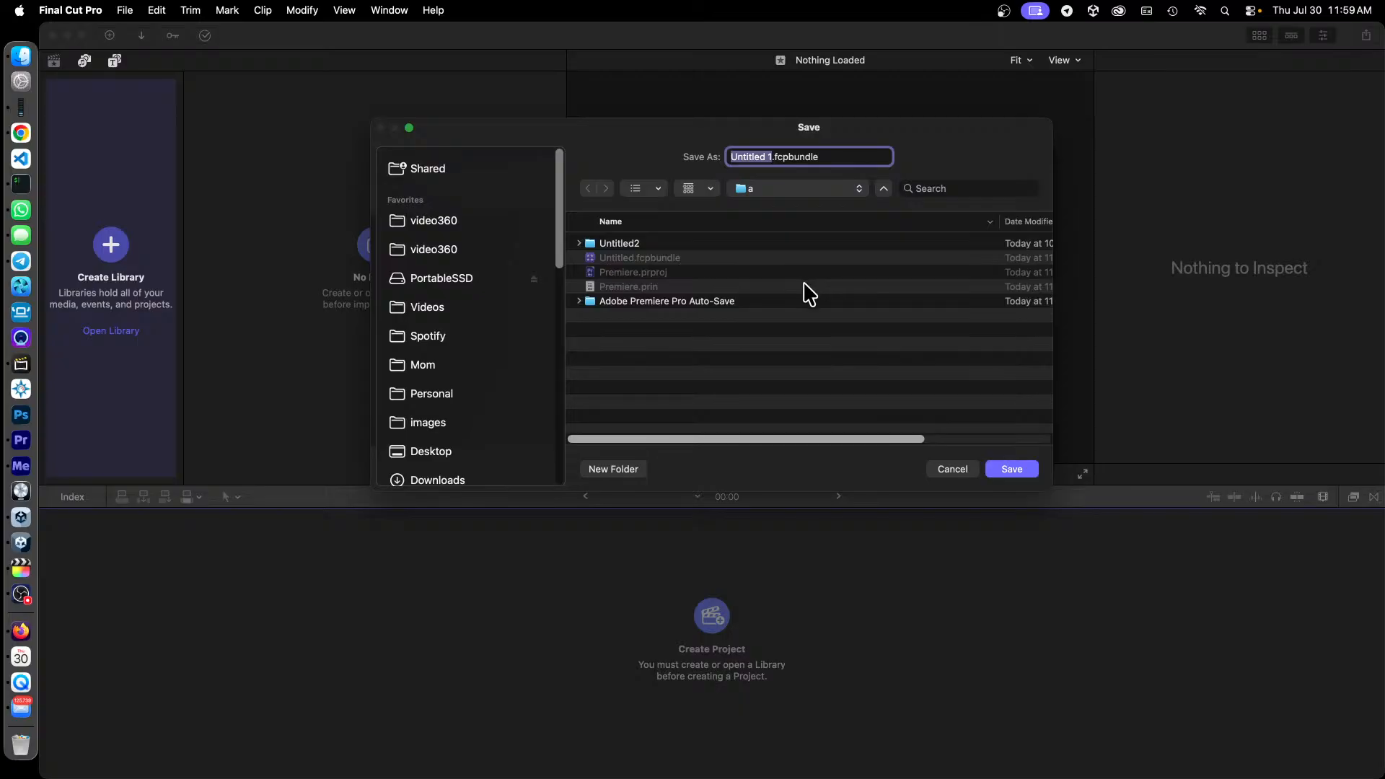
key("Return")
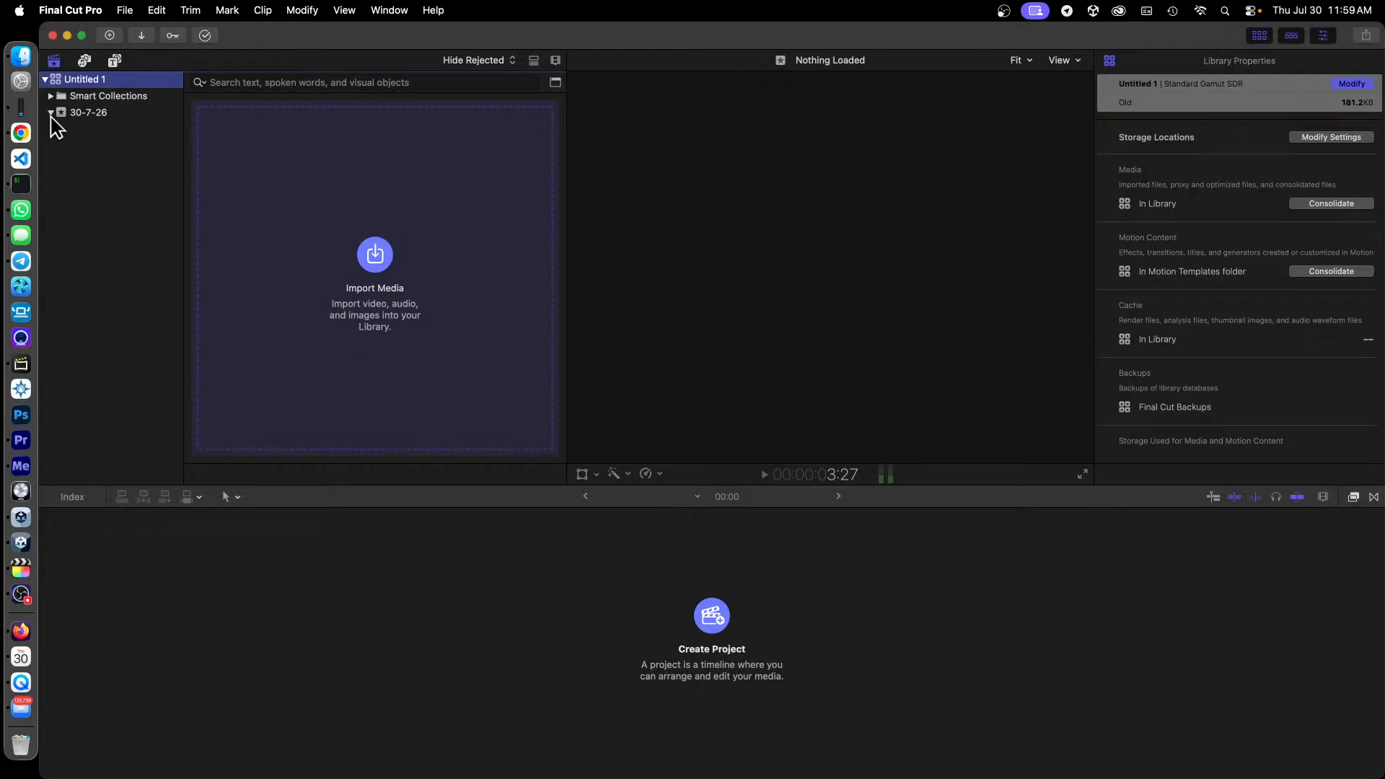
left_click(51, 96)
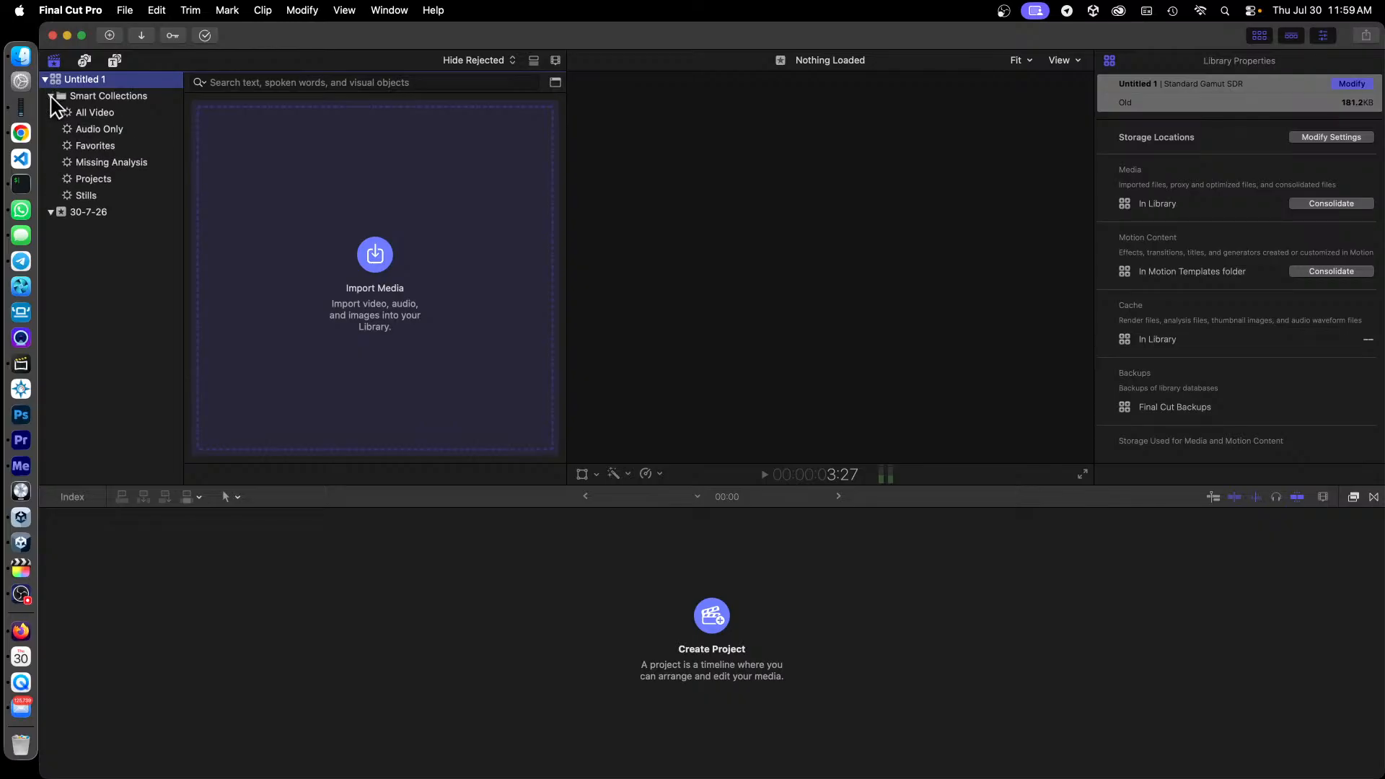
left_click(50, 96)
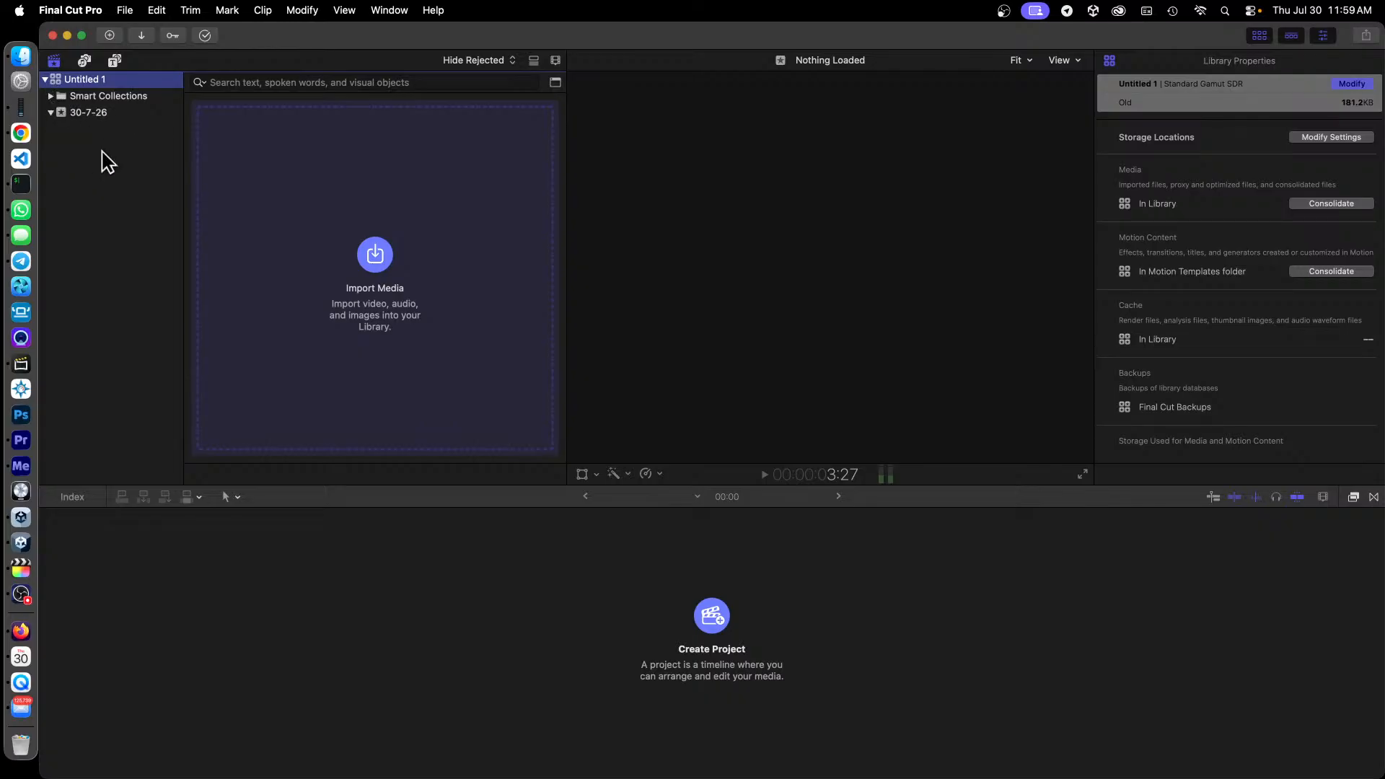
Step: Import all seven MP4 clips from the Untitled2 folder into event 30-7-26, with files copied to the library
left_click(375, 259)
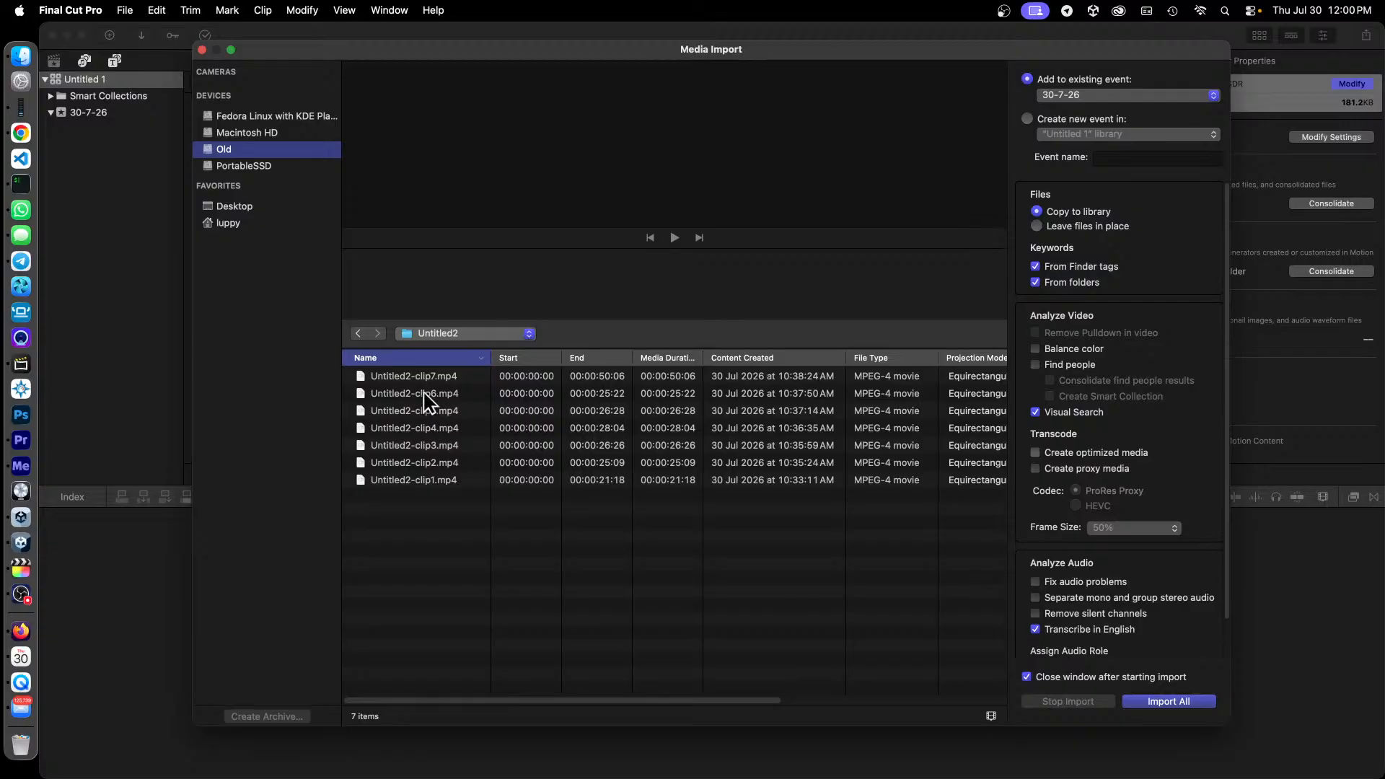
left_click(497, 528)
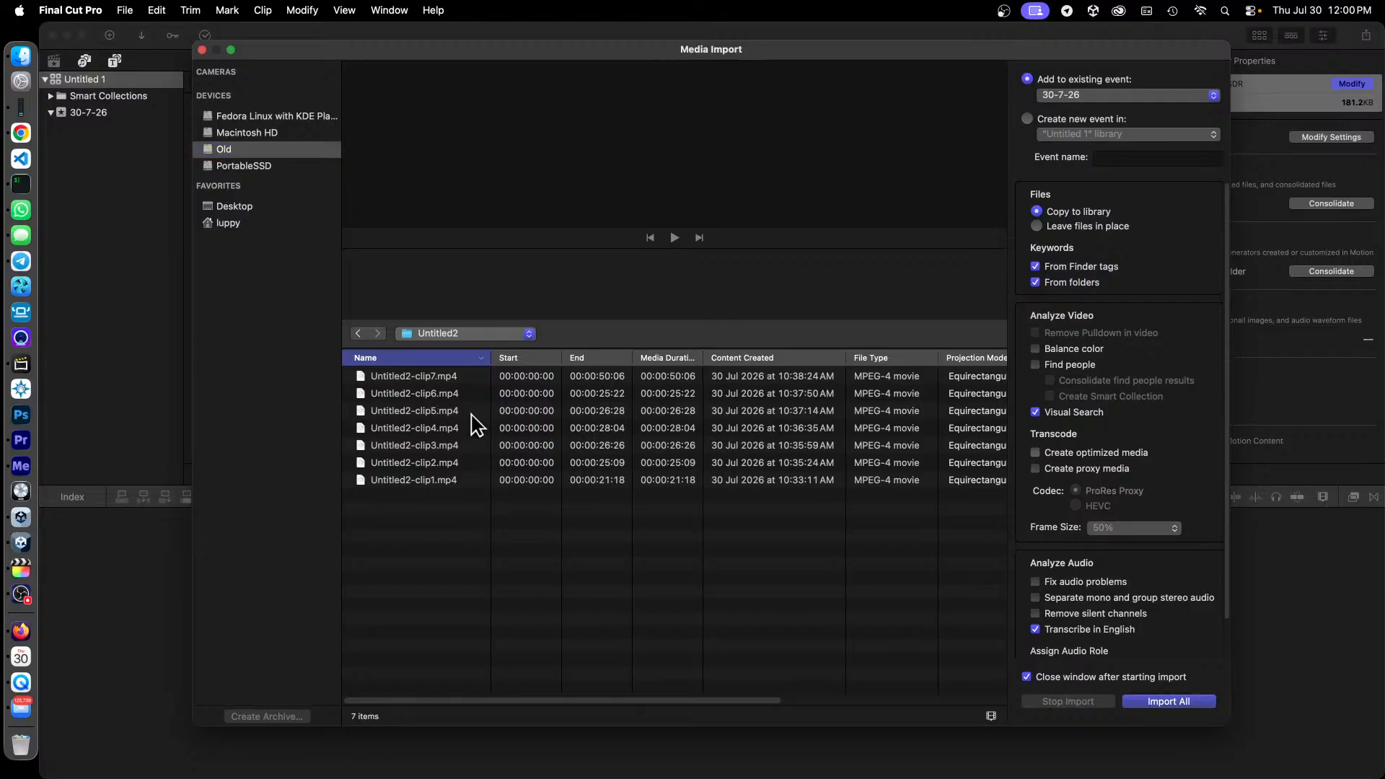
key("super+a")
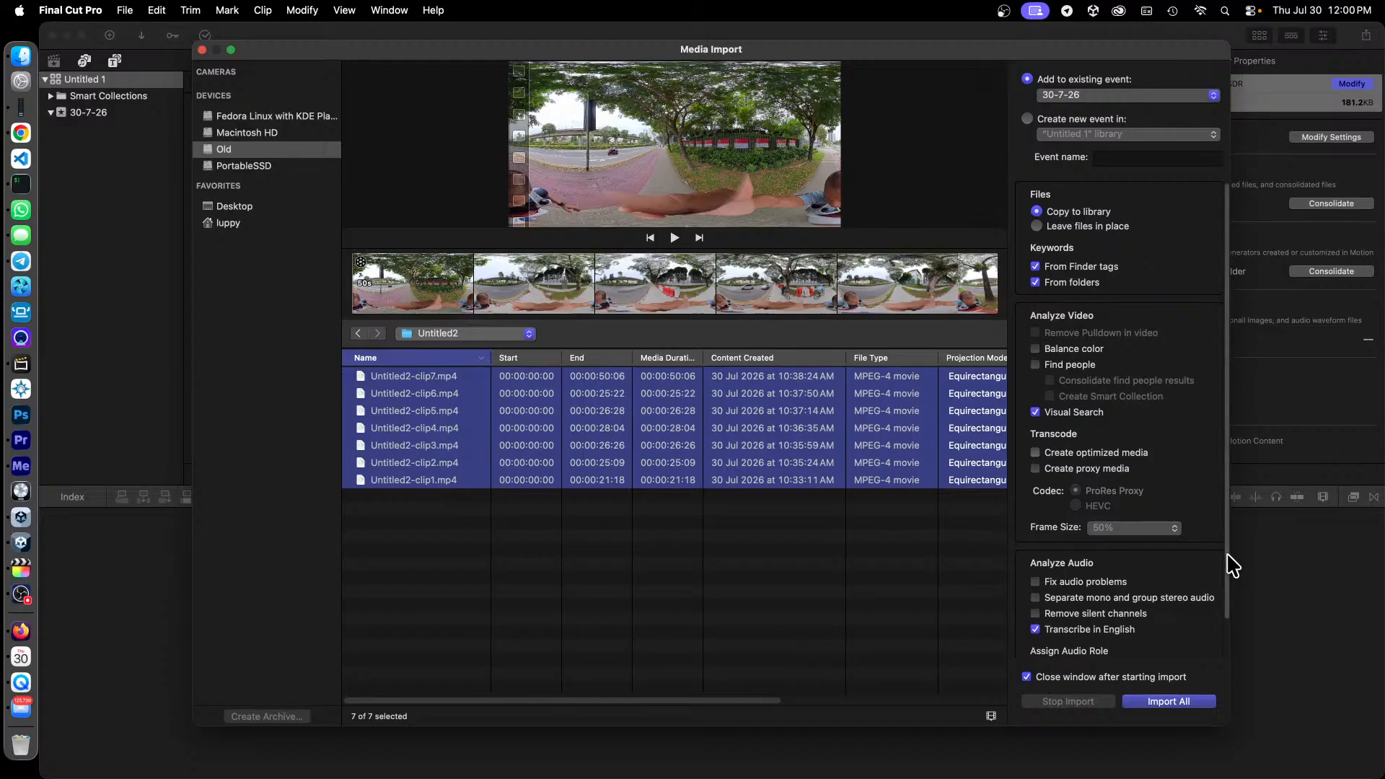
scroll(1230, 566, "down", 3)
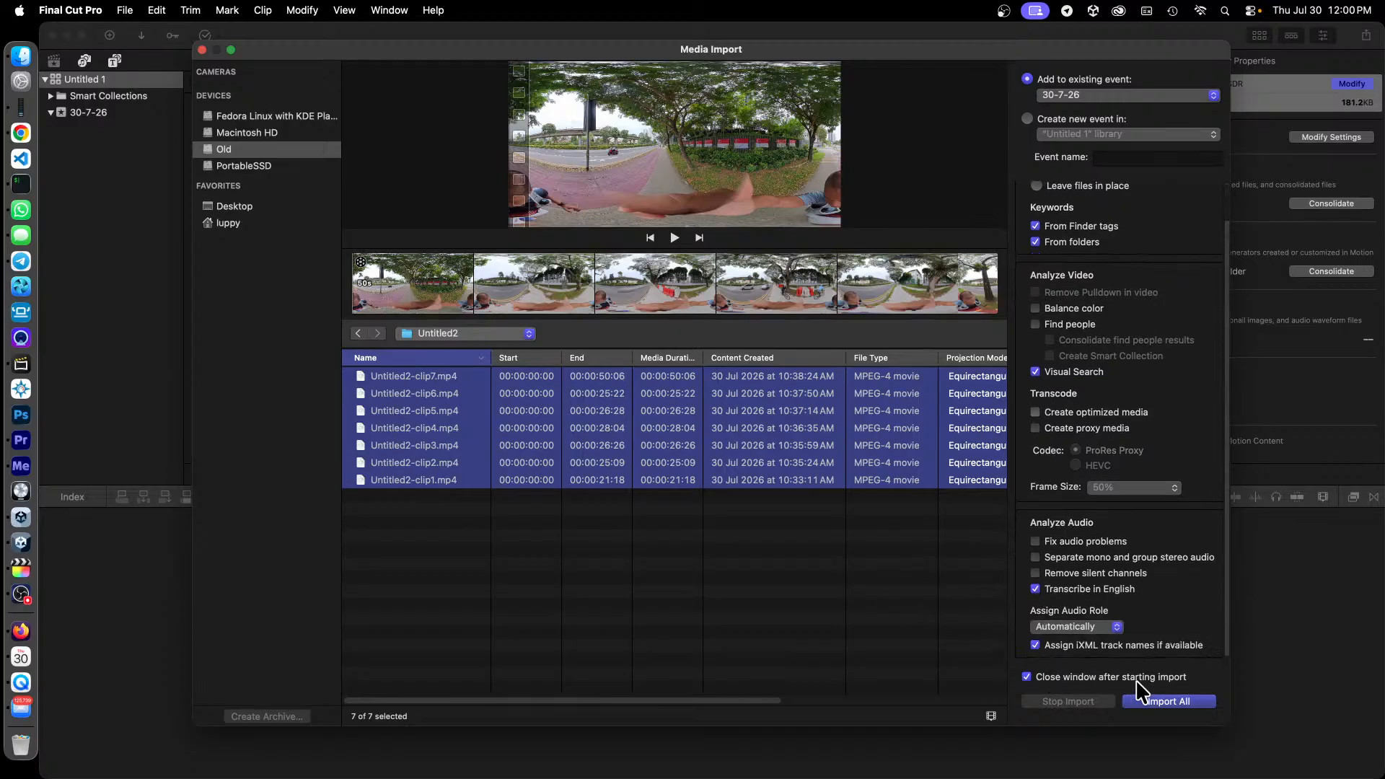
left_click(1161, 701)
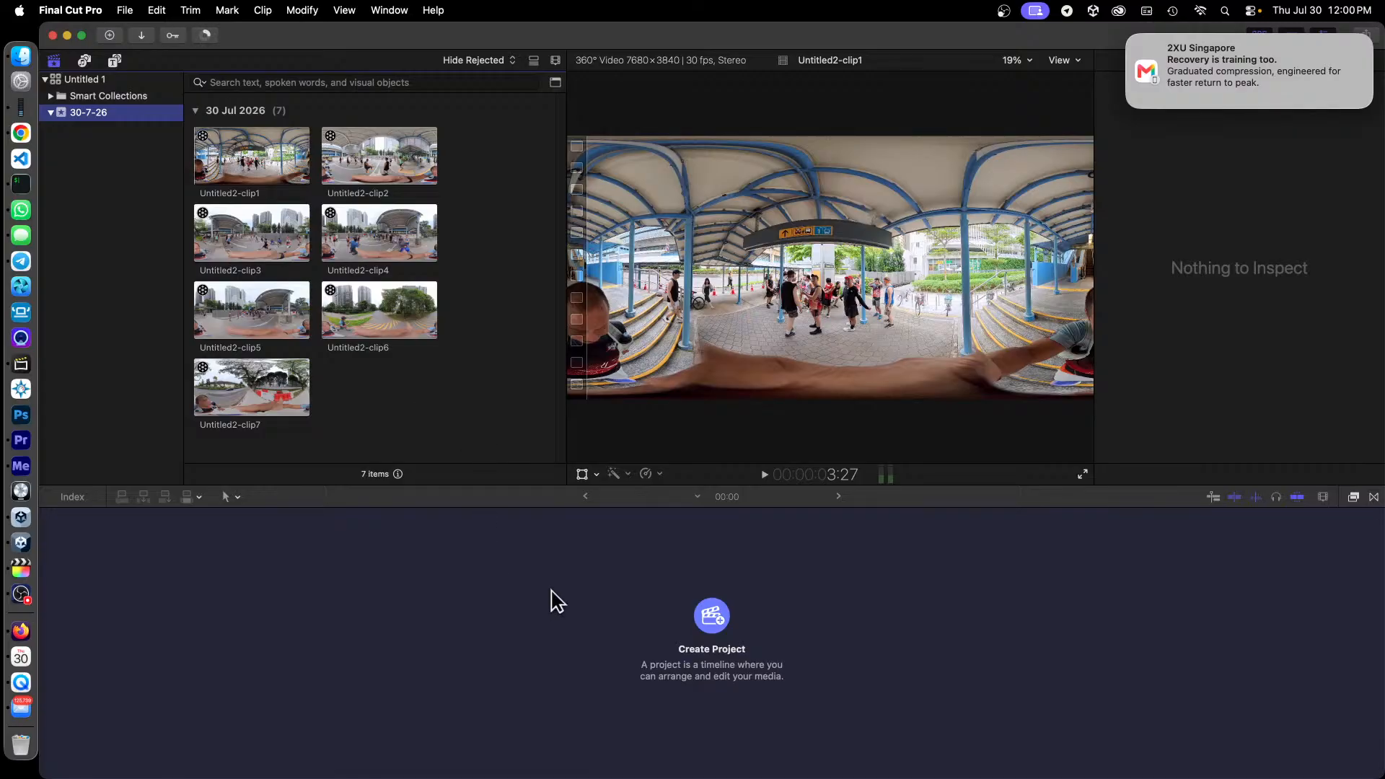
Step: Create "Untitled Project" in event 30-7-26 with video properties based on the first clip, silencing notifications with Do Not Disturb
left_click(715, 618)
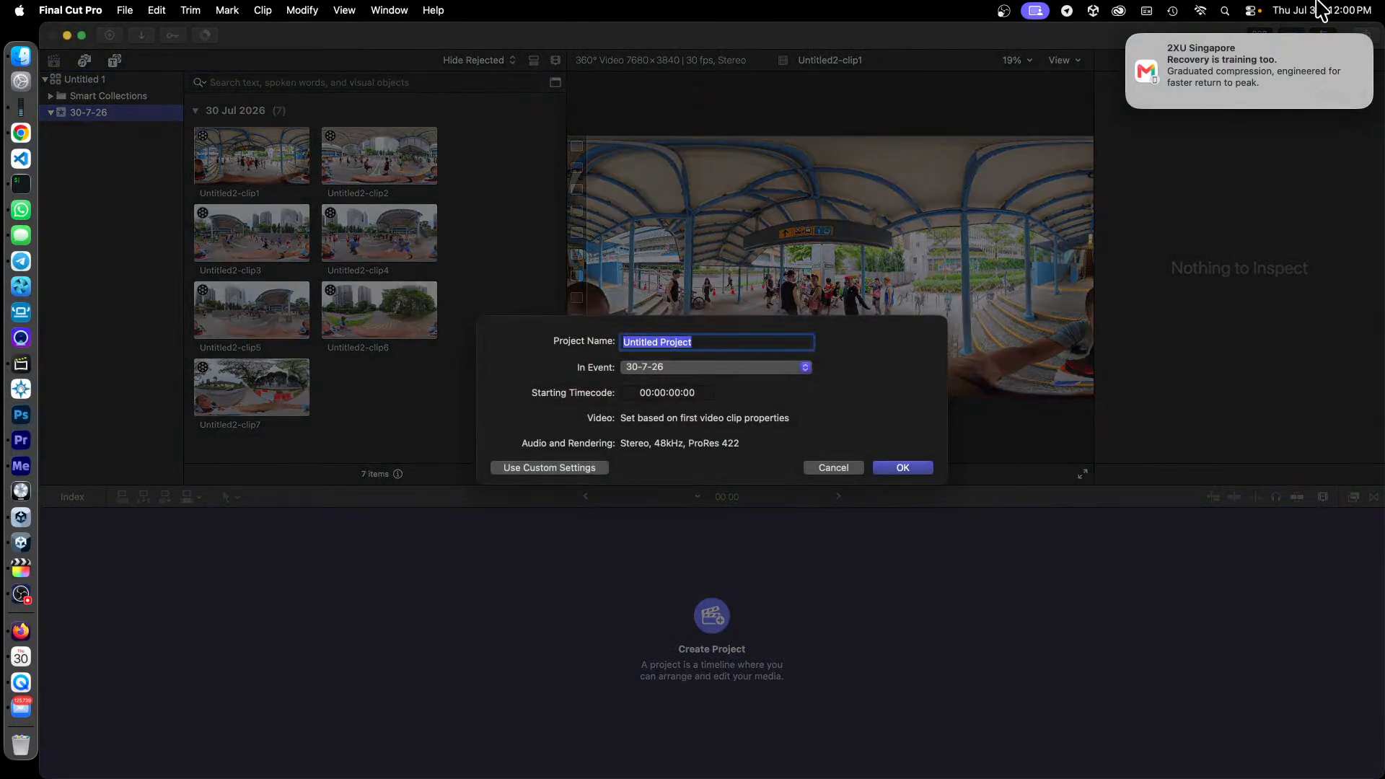
left_click(1251, 10)
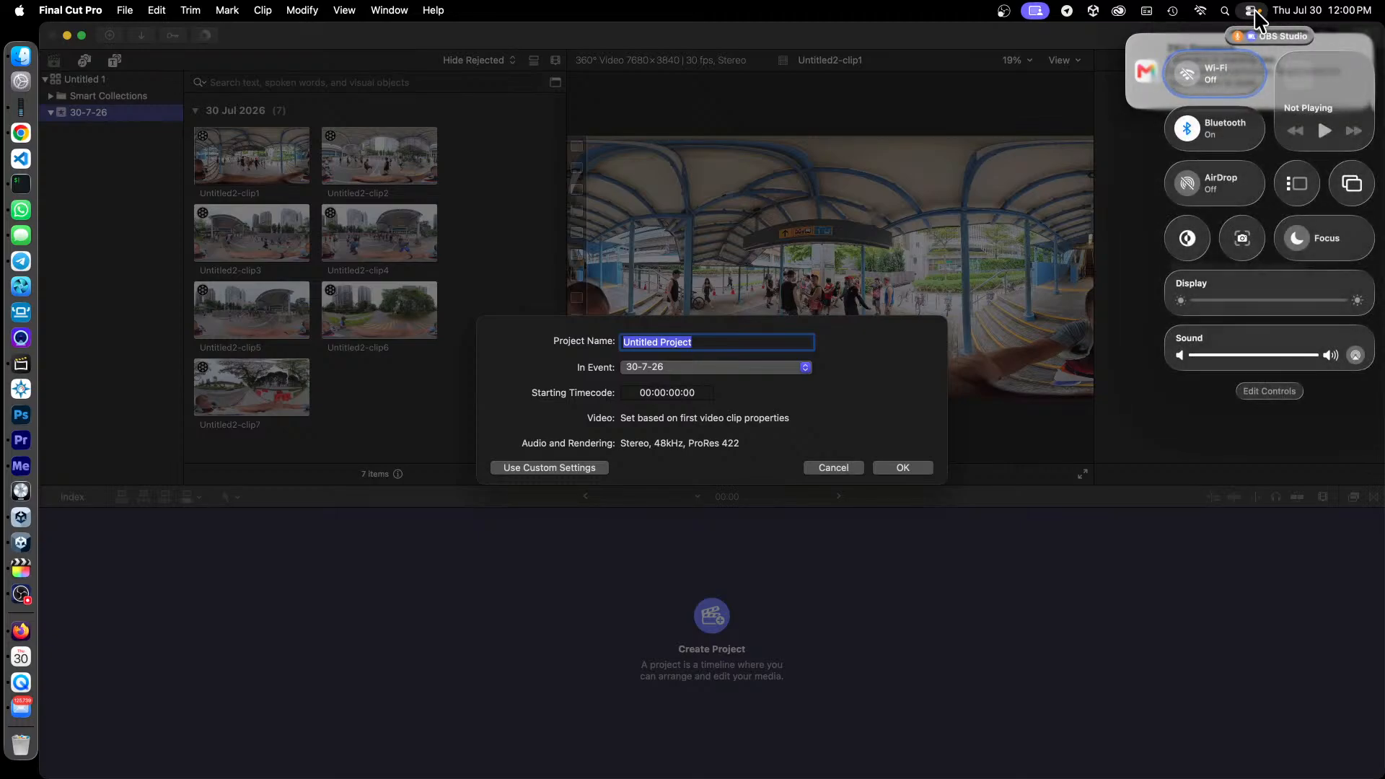
left_click(1340, 238)
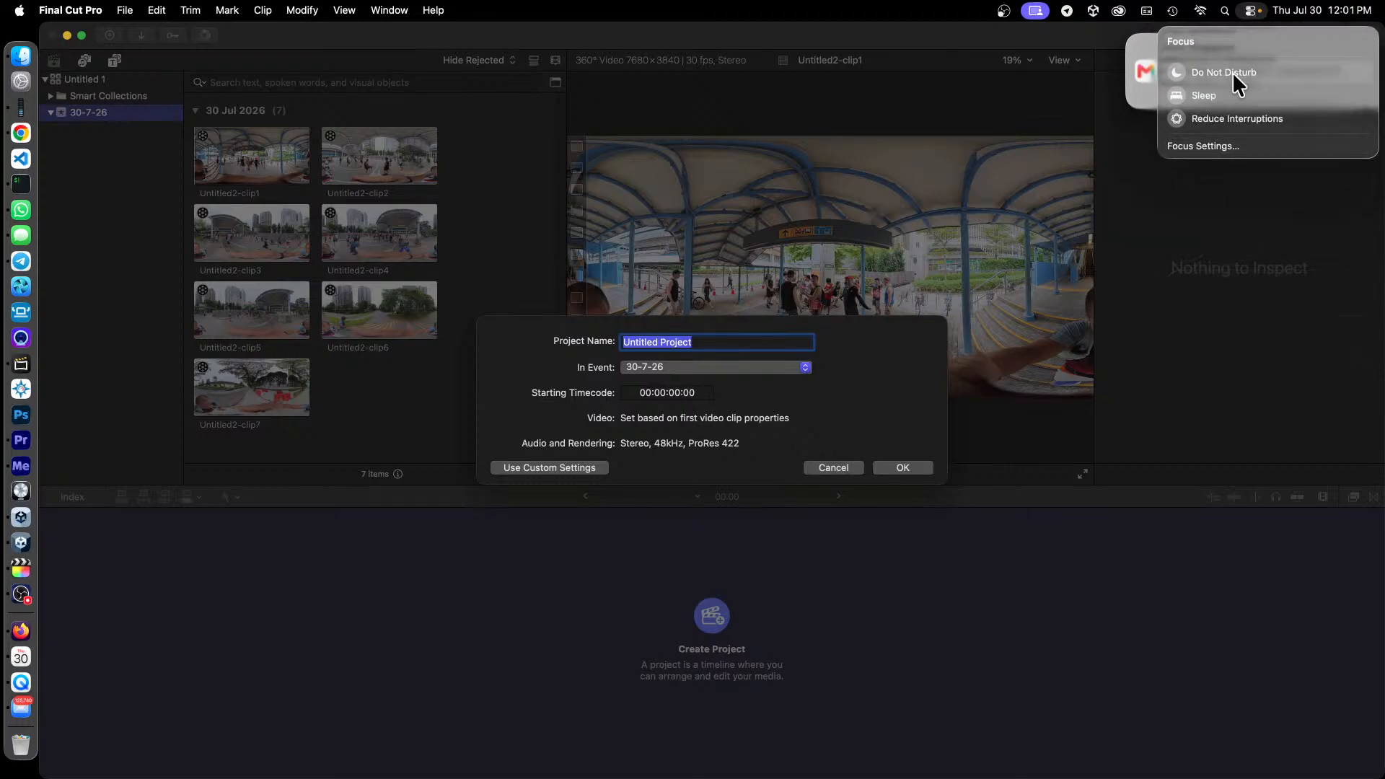
left_click(1190, 85)
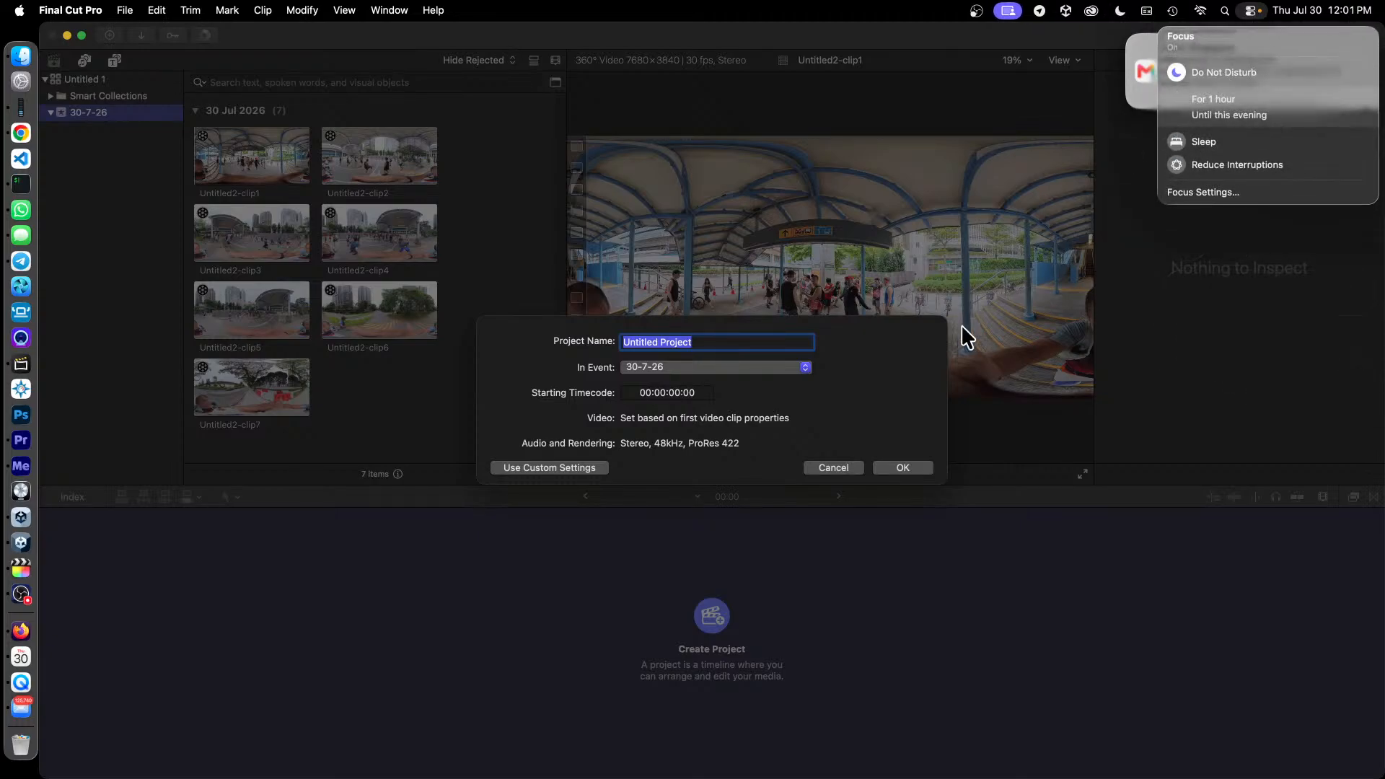
left_click(888, 381)
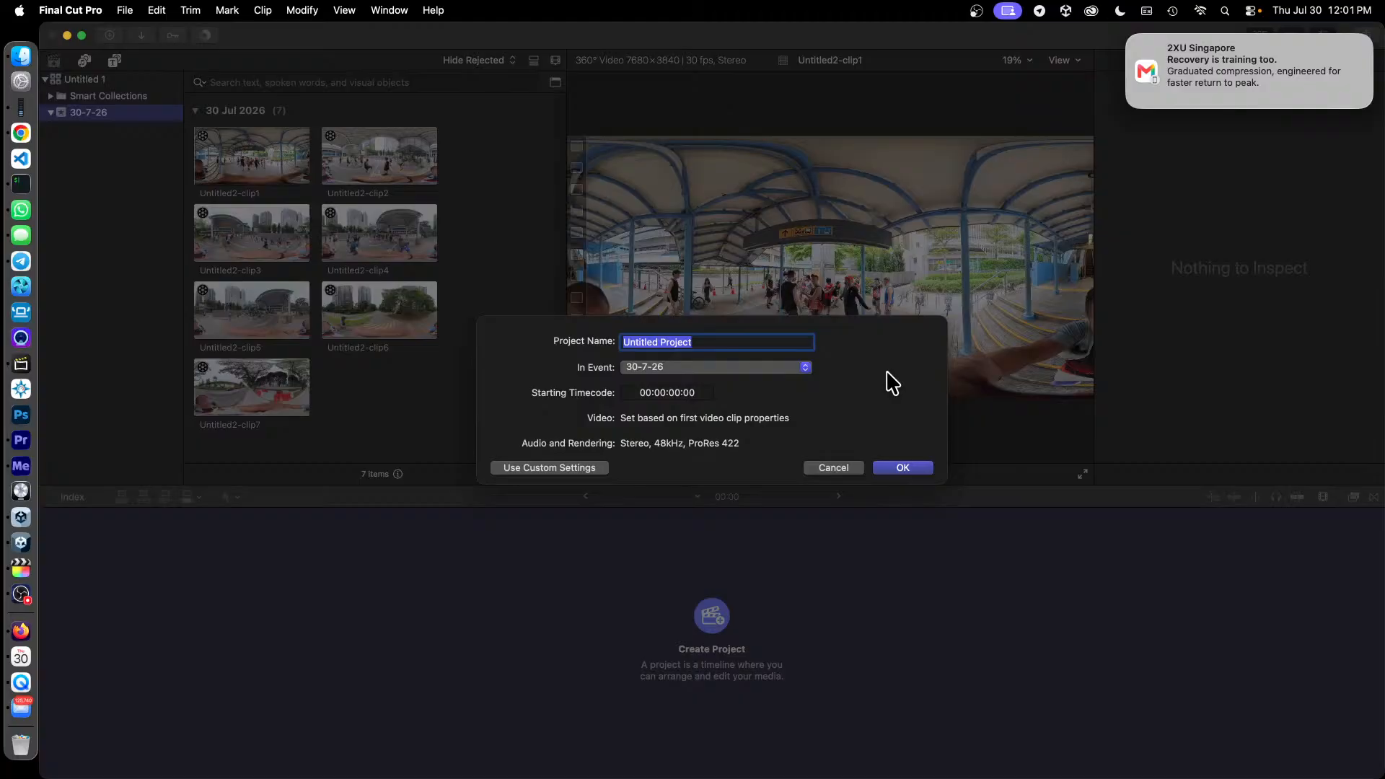
left_click(1126, 39)
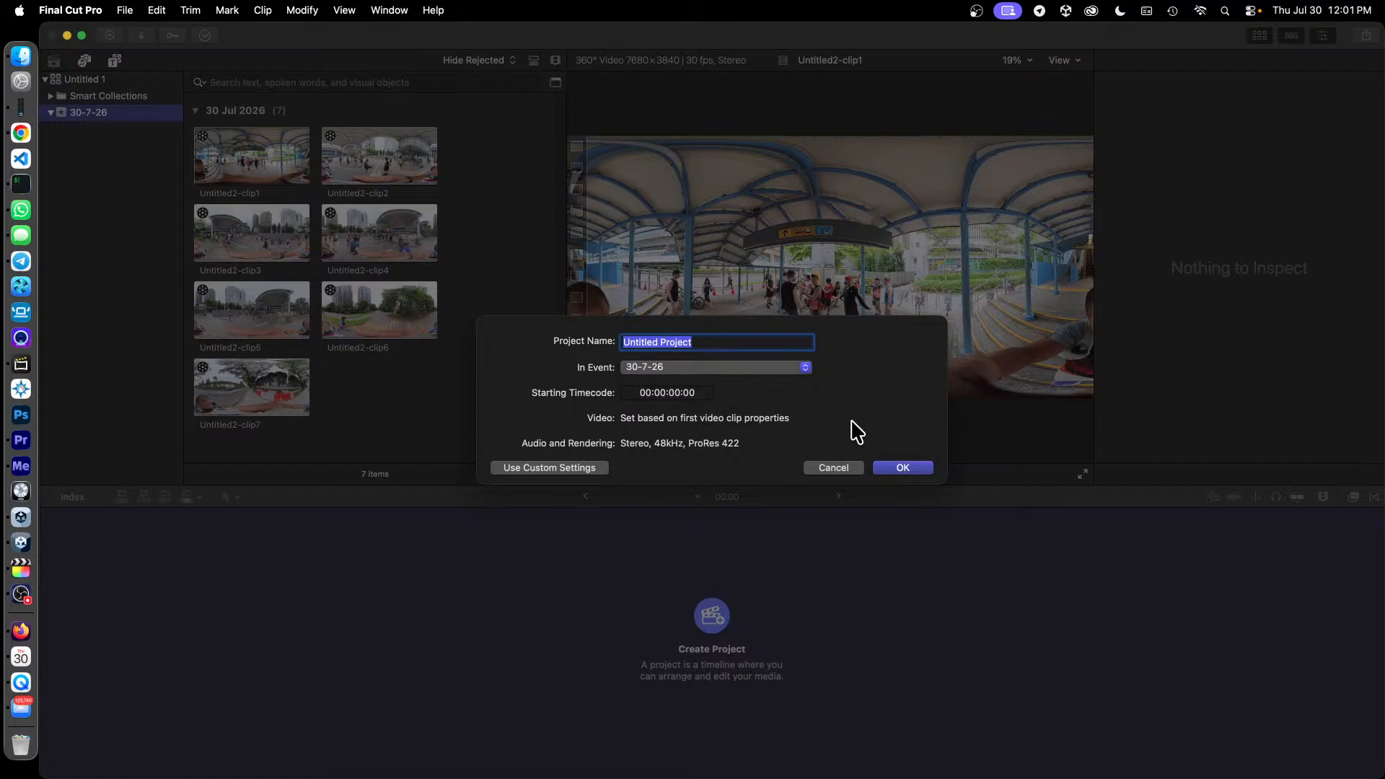
left_click(898, 470)
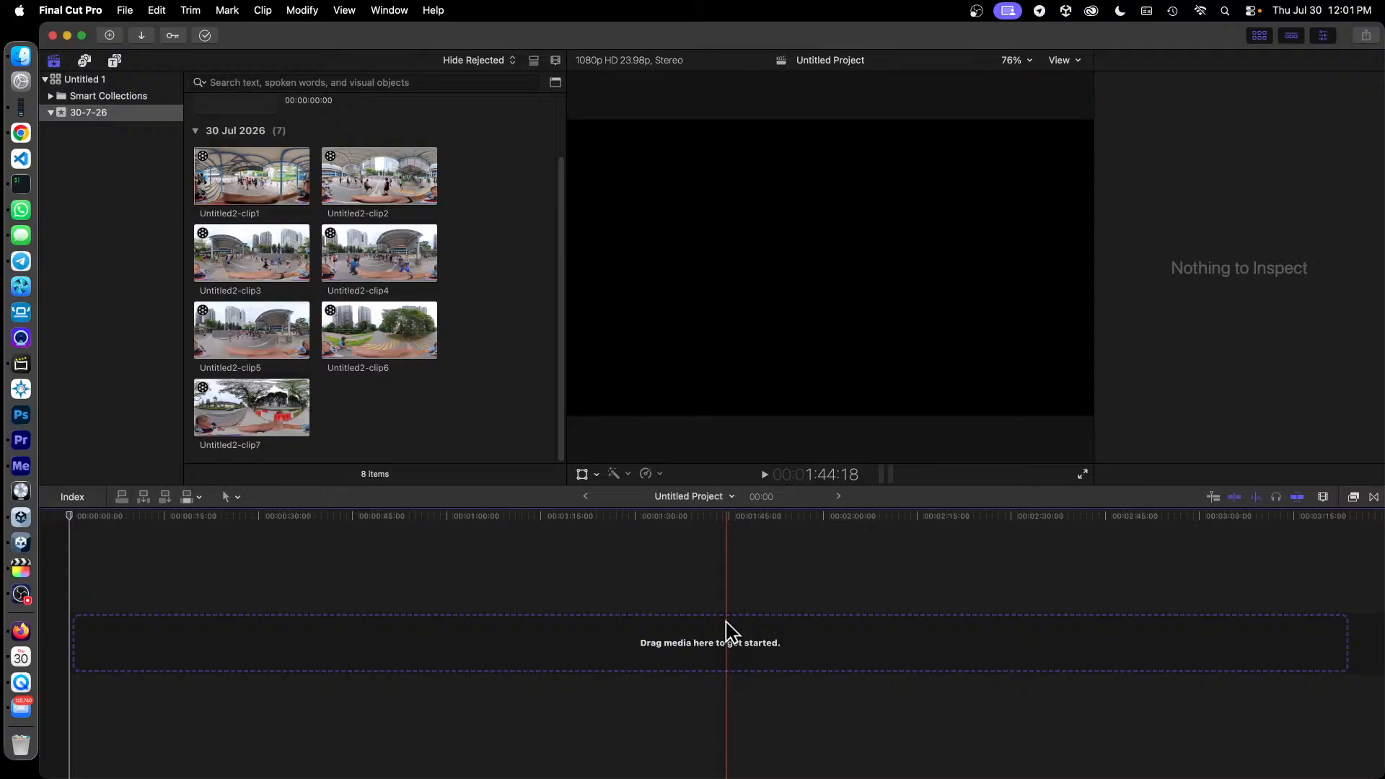
Step: Import Reel1.mp4 from the Premiere folder inside "2026-07-25 Sunset Way Run" on PortableSSD into event 30-7-26
right_click(434, 409)
left_click(485, 411)
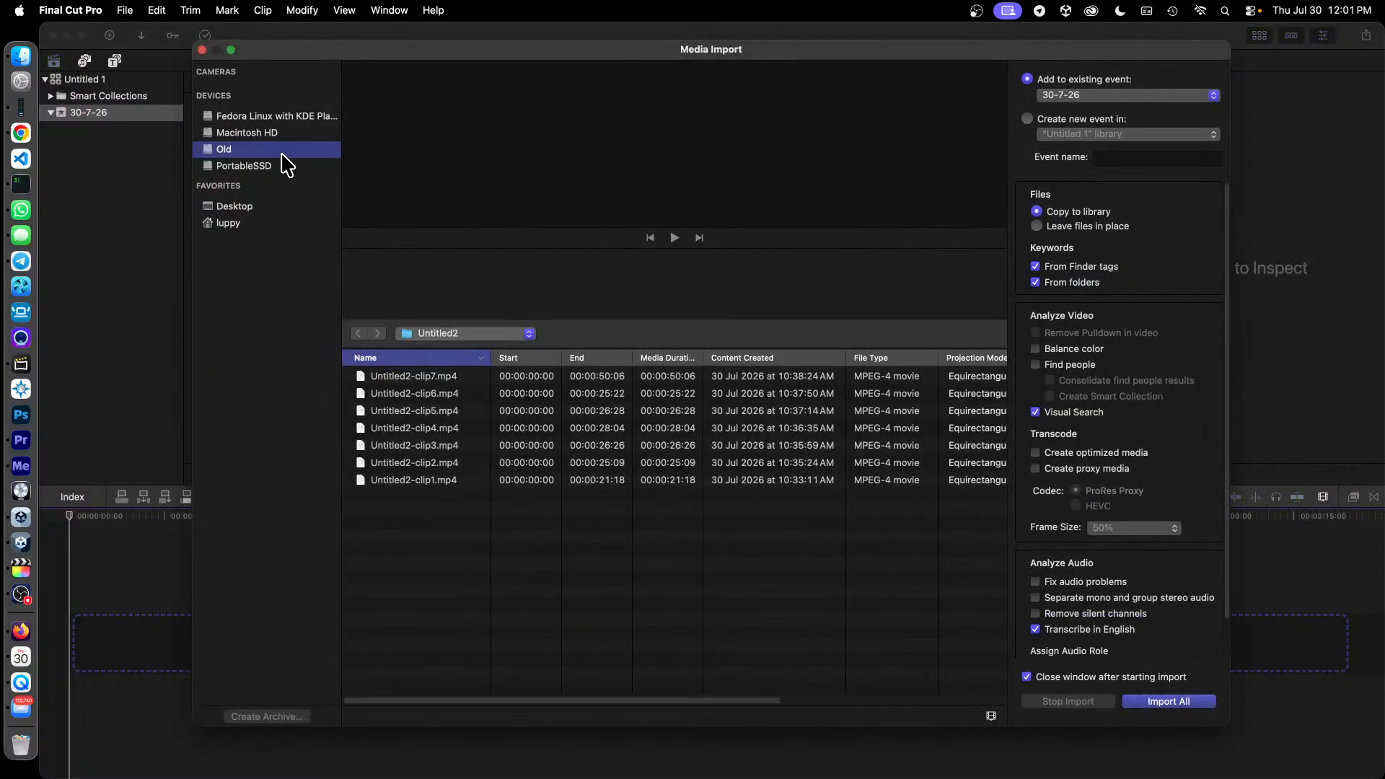
left_click(253, 166)
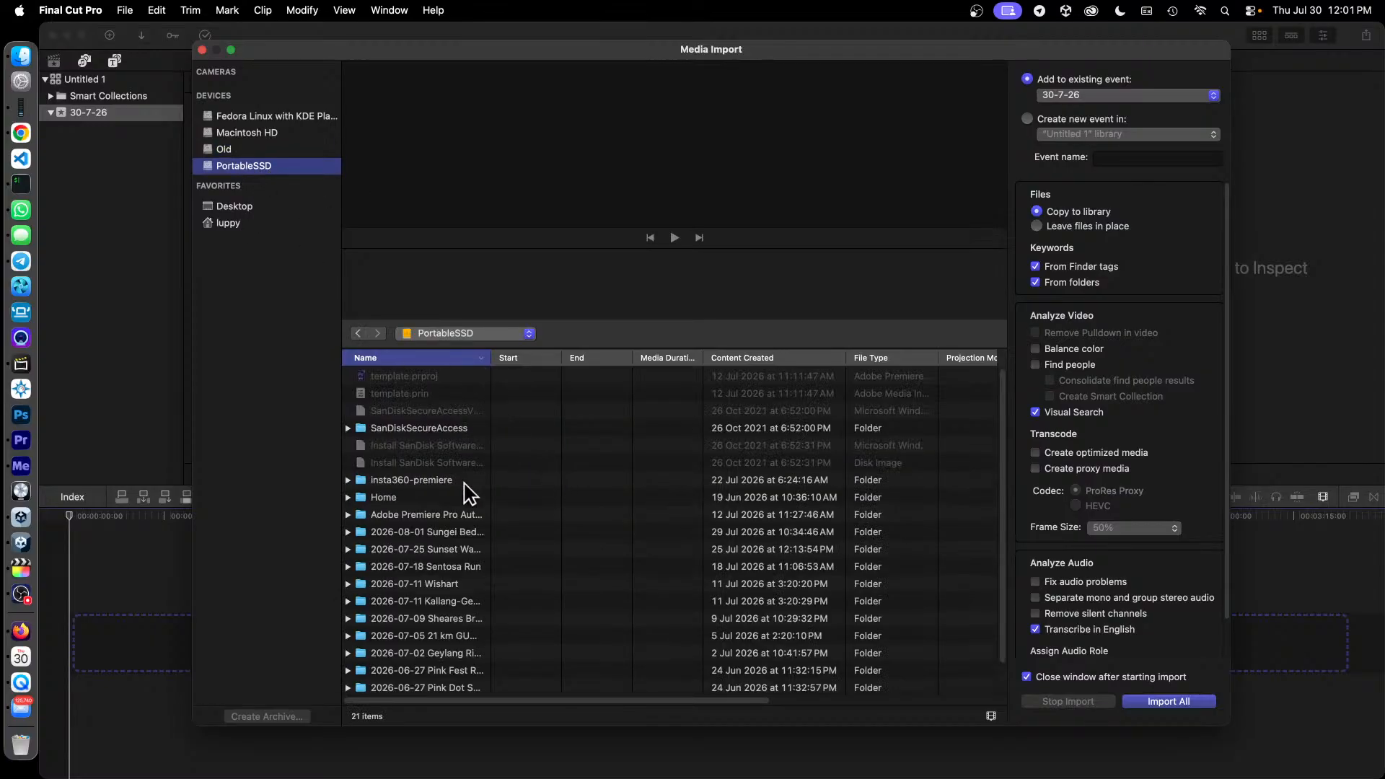
left_click(458, 551)
double_click(458, 551)
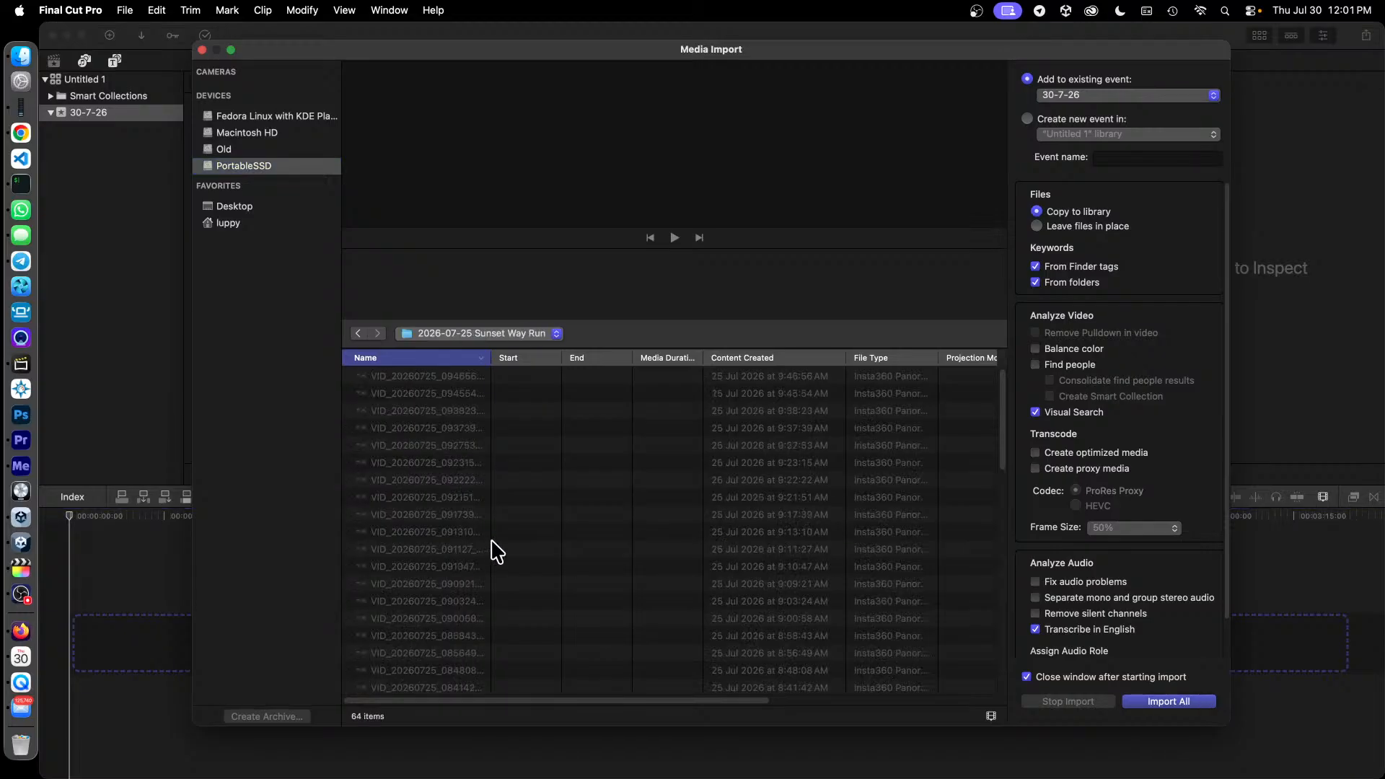
scroll(443, 459, "down", 10)
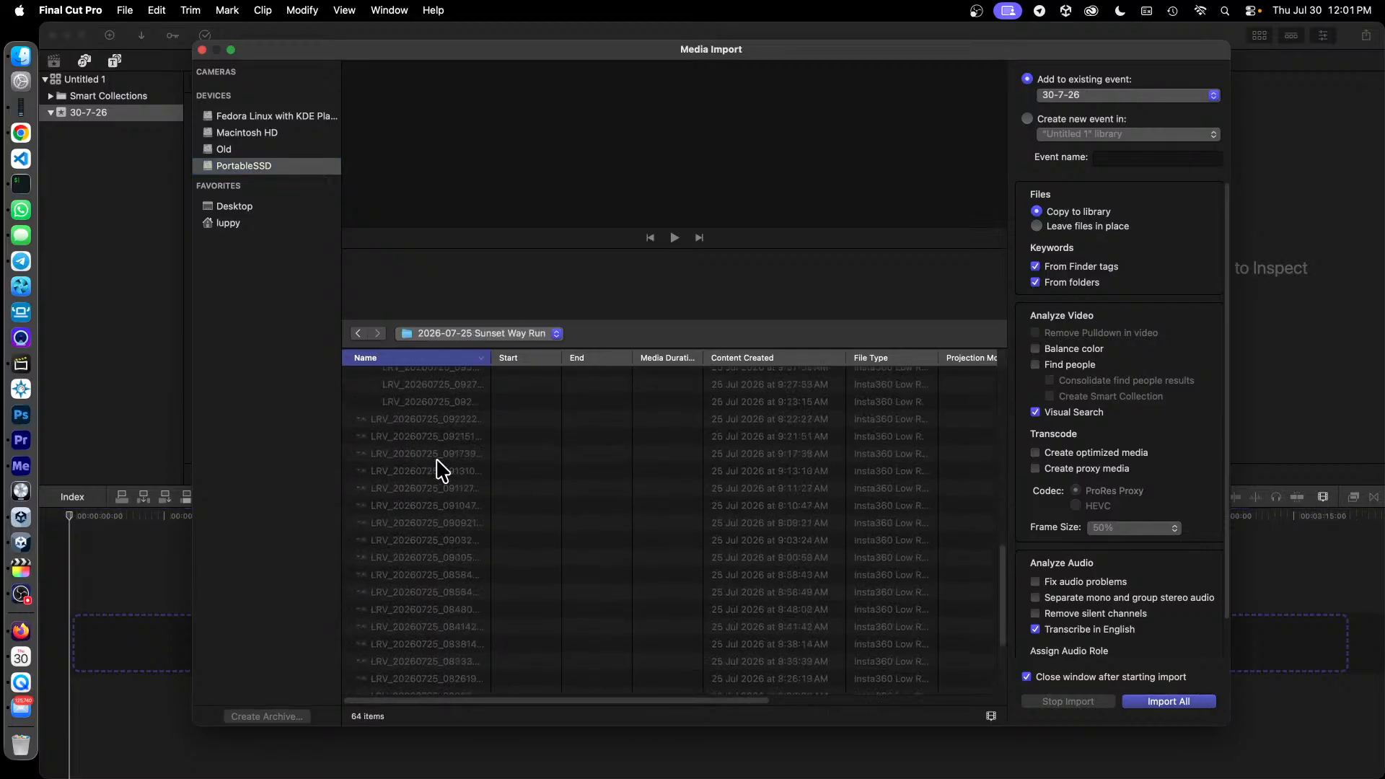
double_click(405, 437)
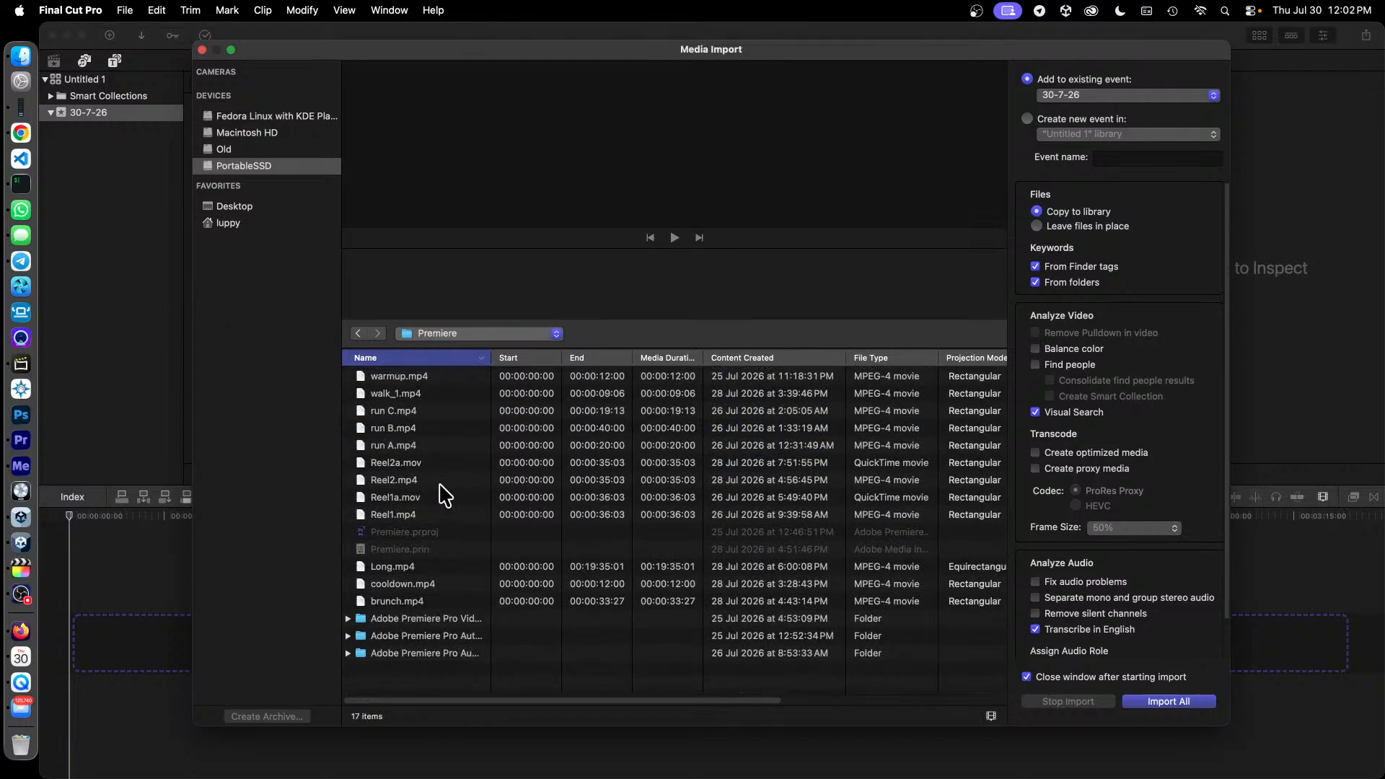
left_click(407, 517)
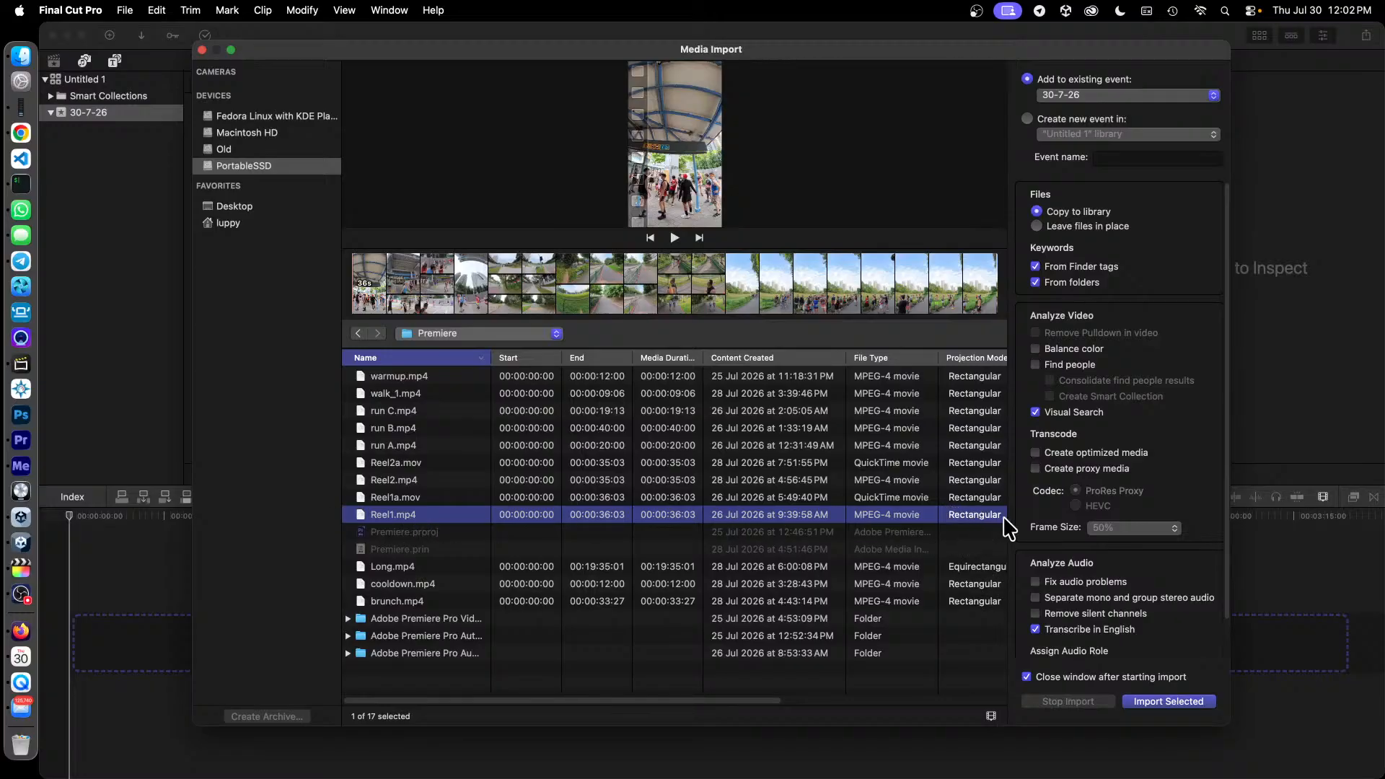
left_click(1168, 701)
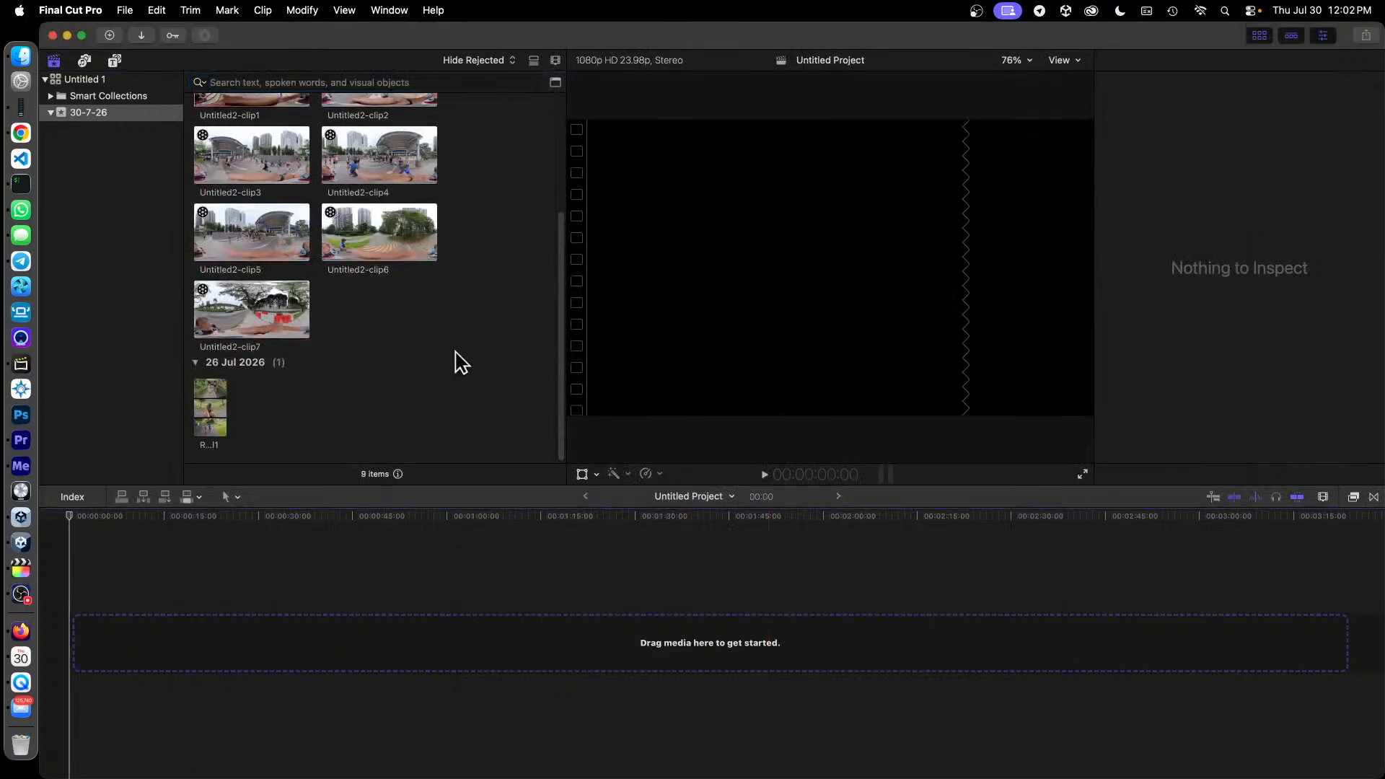
Step: Select the full range of the vertical Reel1 clip and place it at the start of the empty timeline
left_click(210, 415)
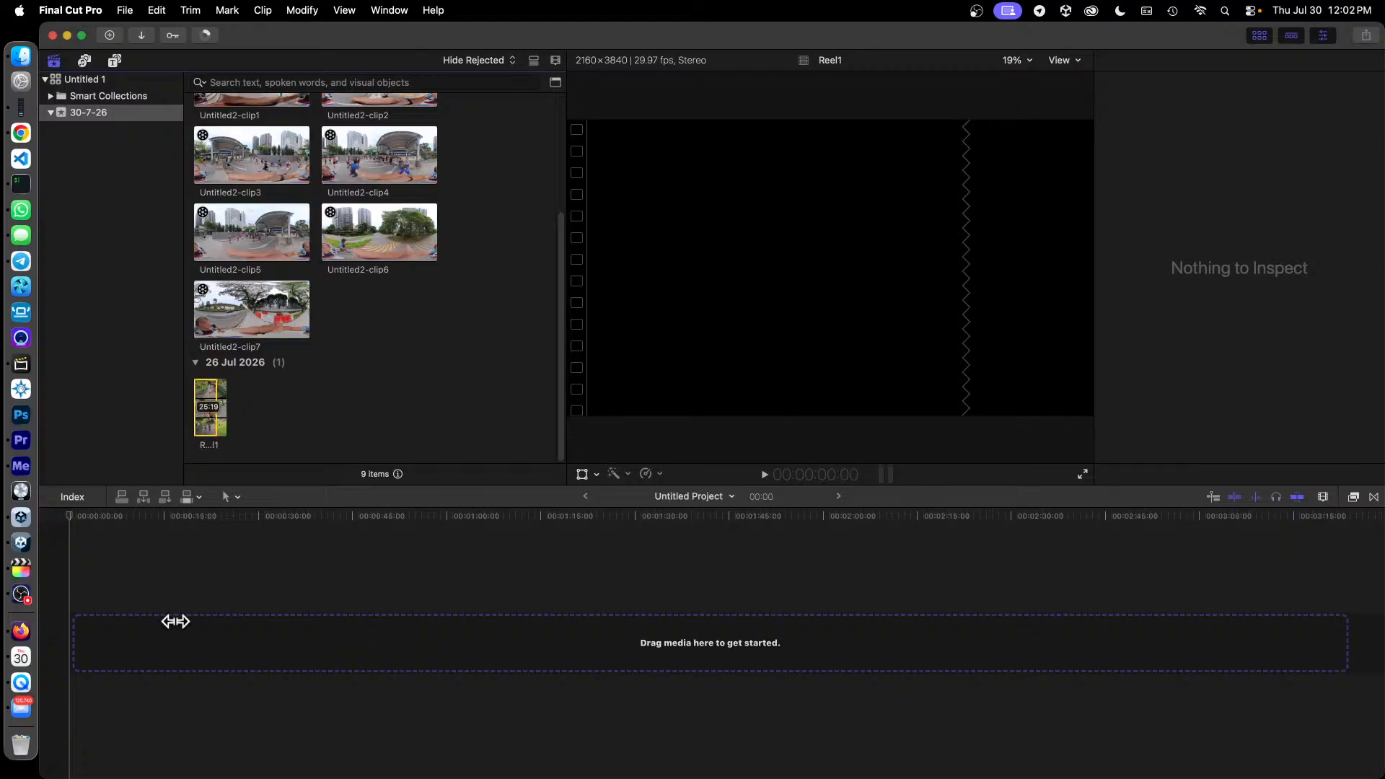
left_click(204, 435)
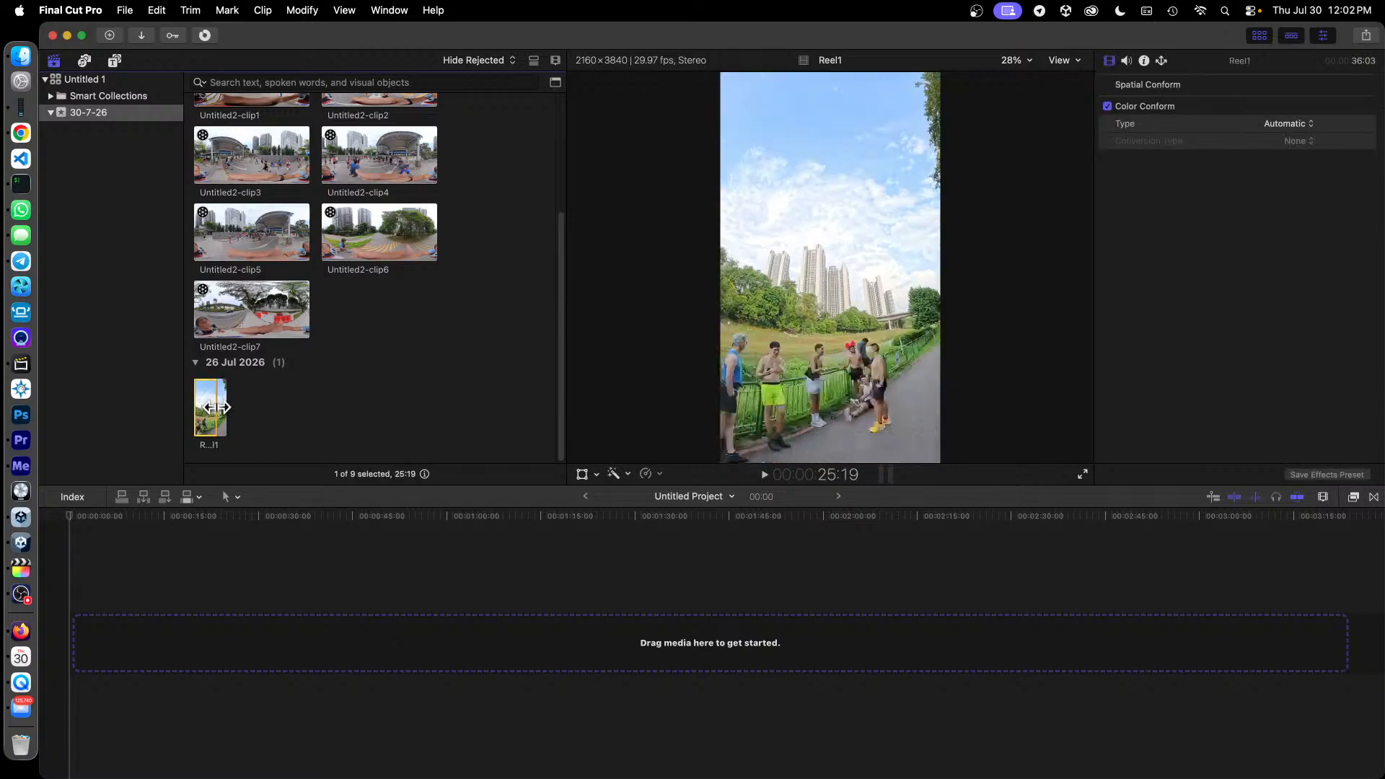
left_click_drag(245, 412, 245, 412)
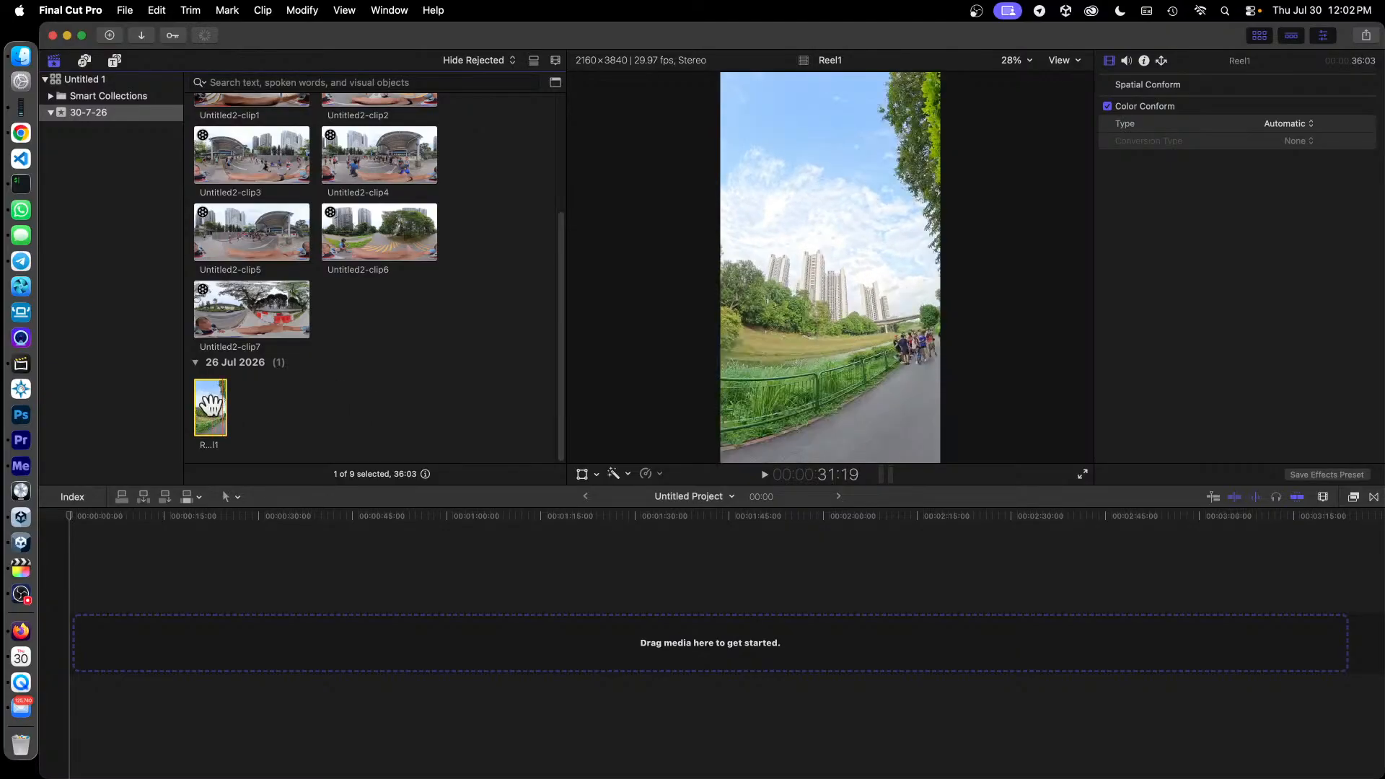
left_click_drag(209, 407, 97, 645)
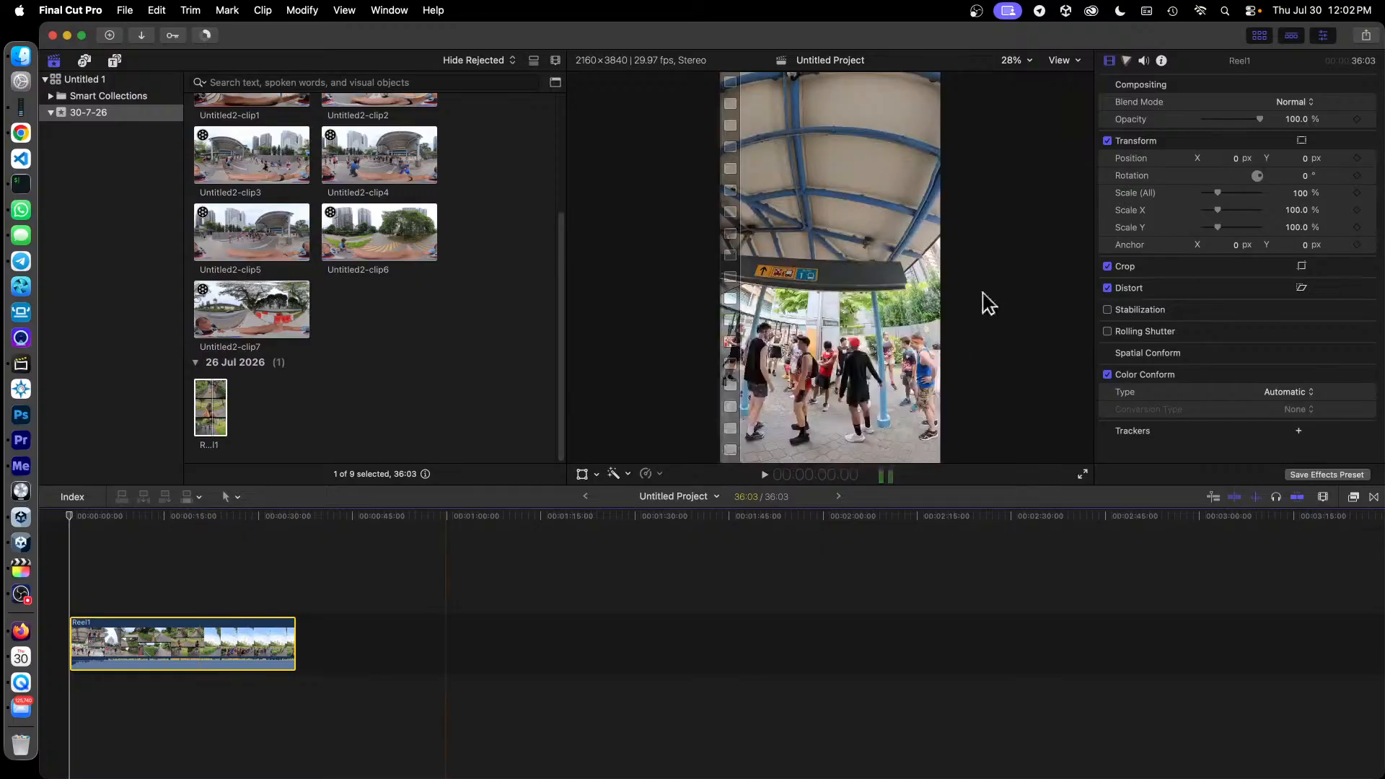
Step: Preview the vertical project at 19:26 and locate the imported 360° clips in the event
left_click(193, 517)
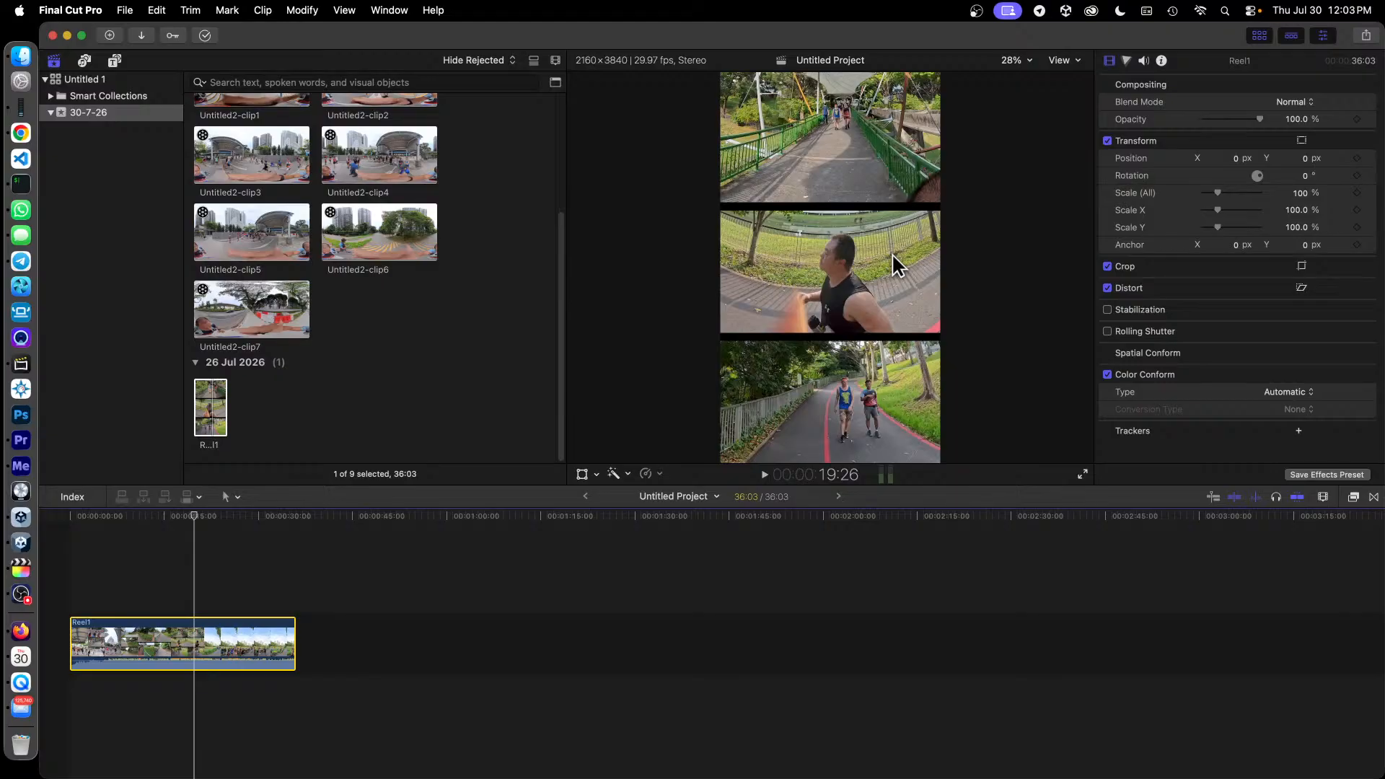
scroll(505, 349, "up", 5)
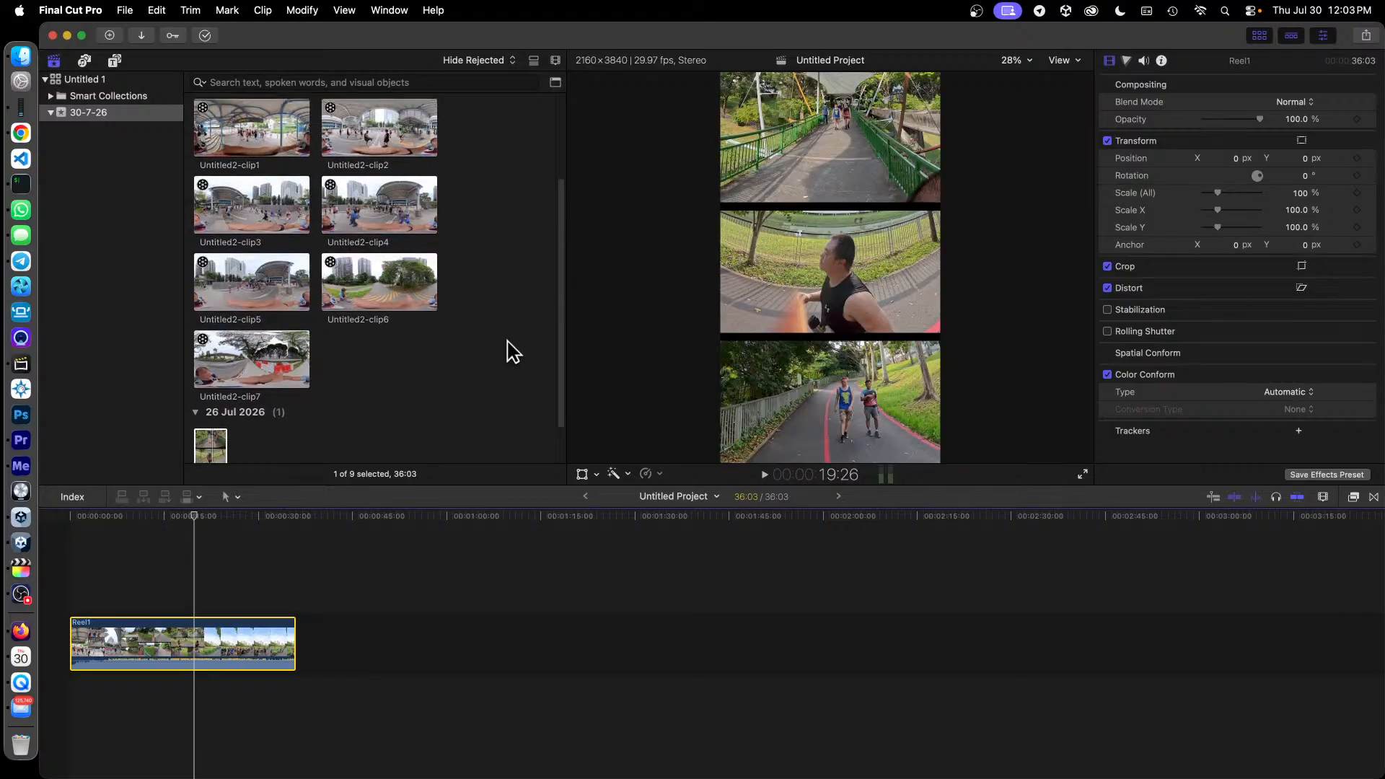
scroll(516, 355, "down", 2)
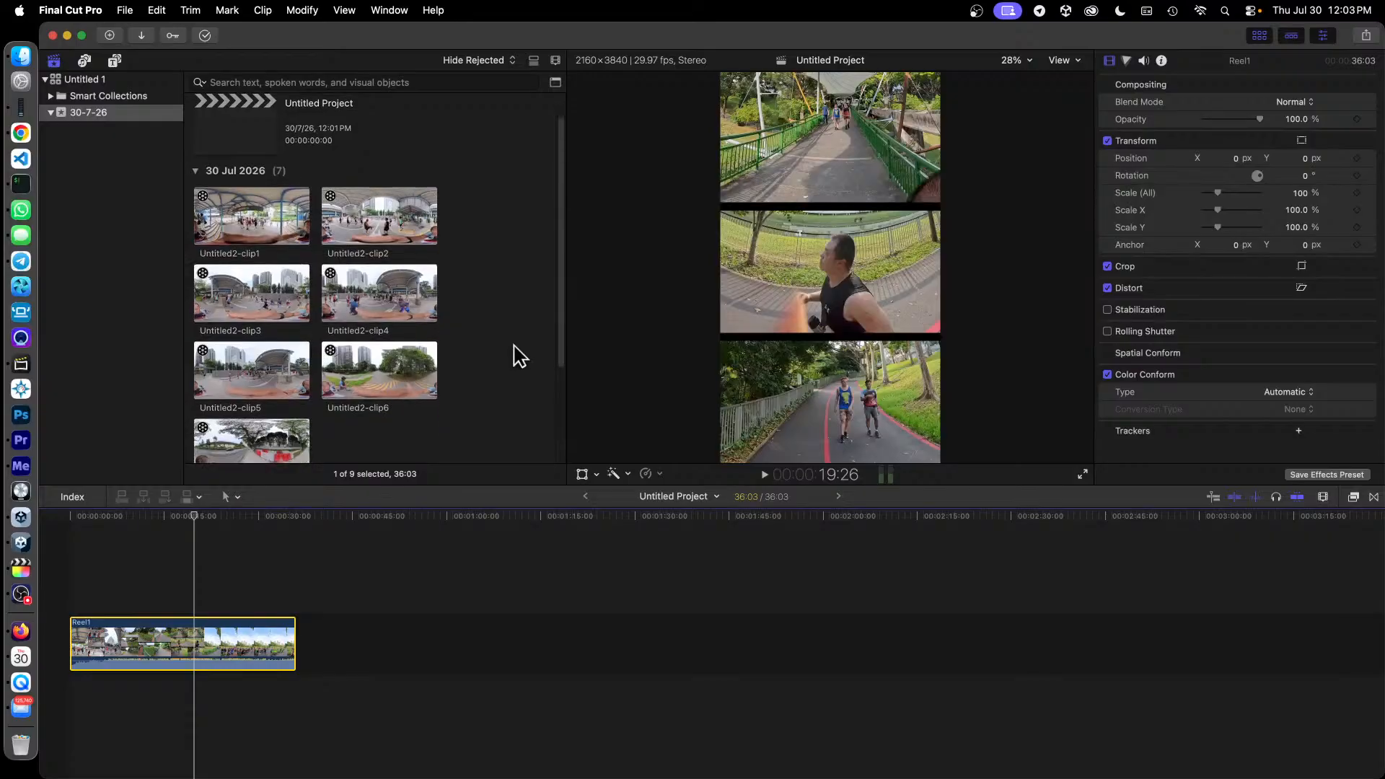
scroll(515, 357, "down", 2)
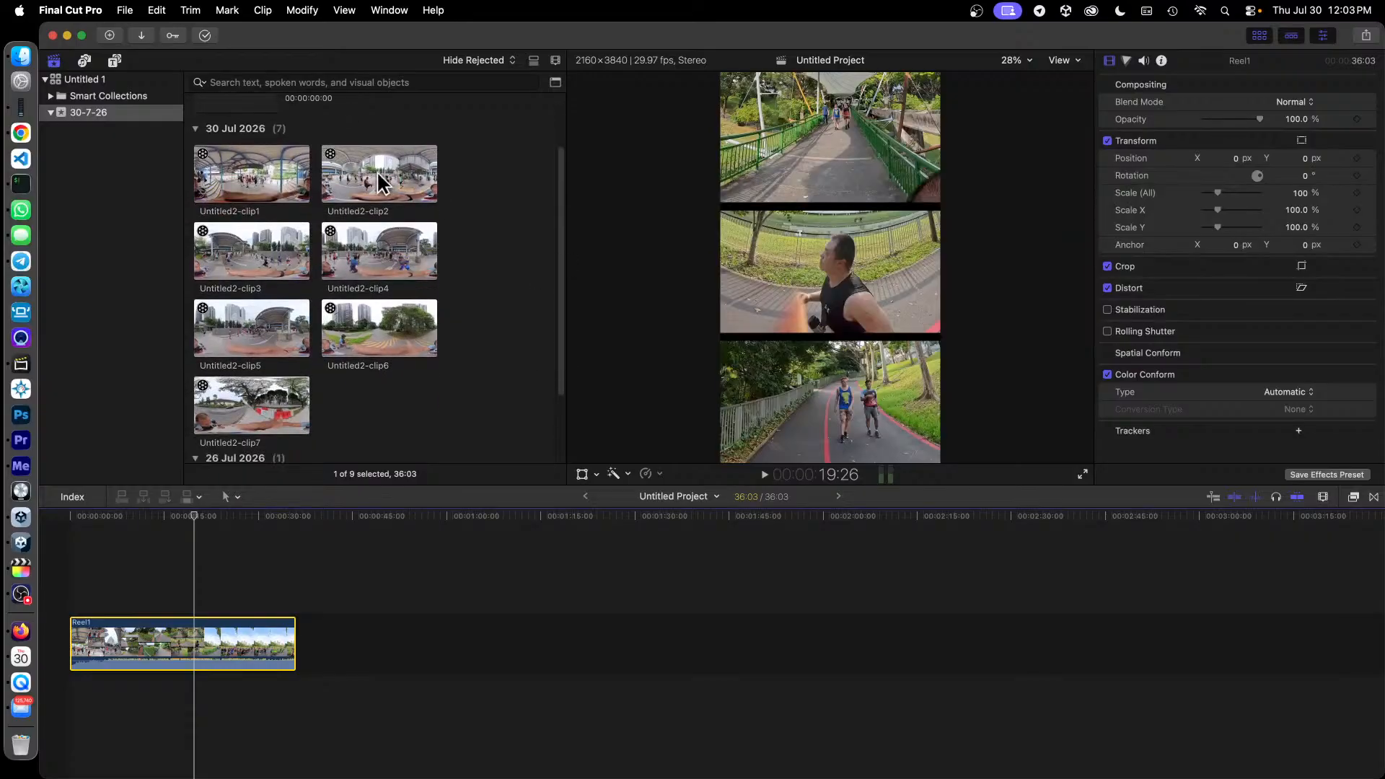
Step: Append the 360° clip Untitled2-clip2 directly after Reel1 in the primary storyline
left_click(409, 177)
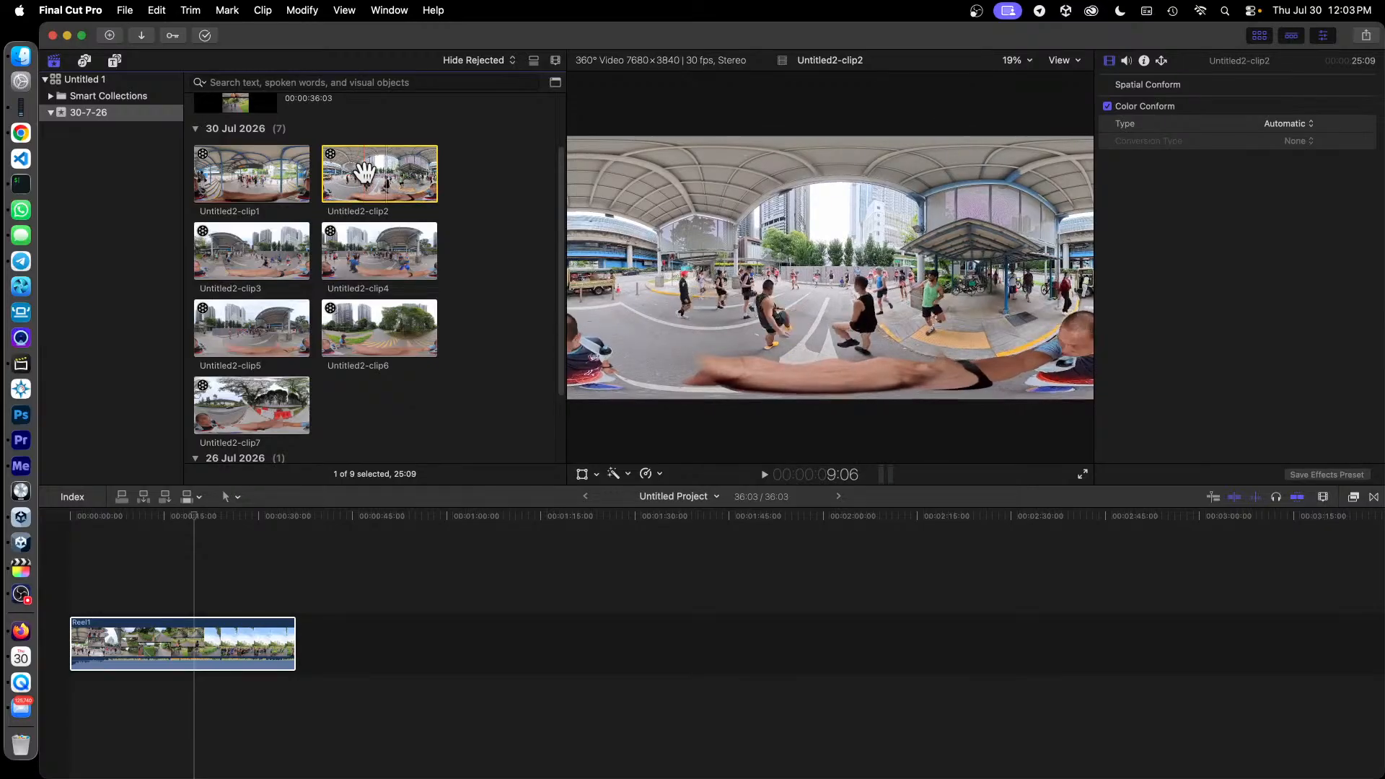
left_click_drag(375, 175, 316, 642)
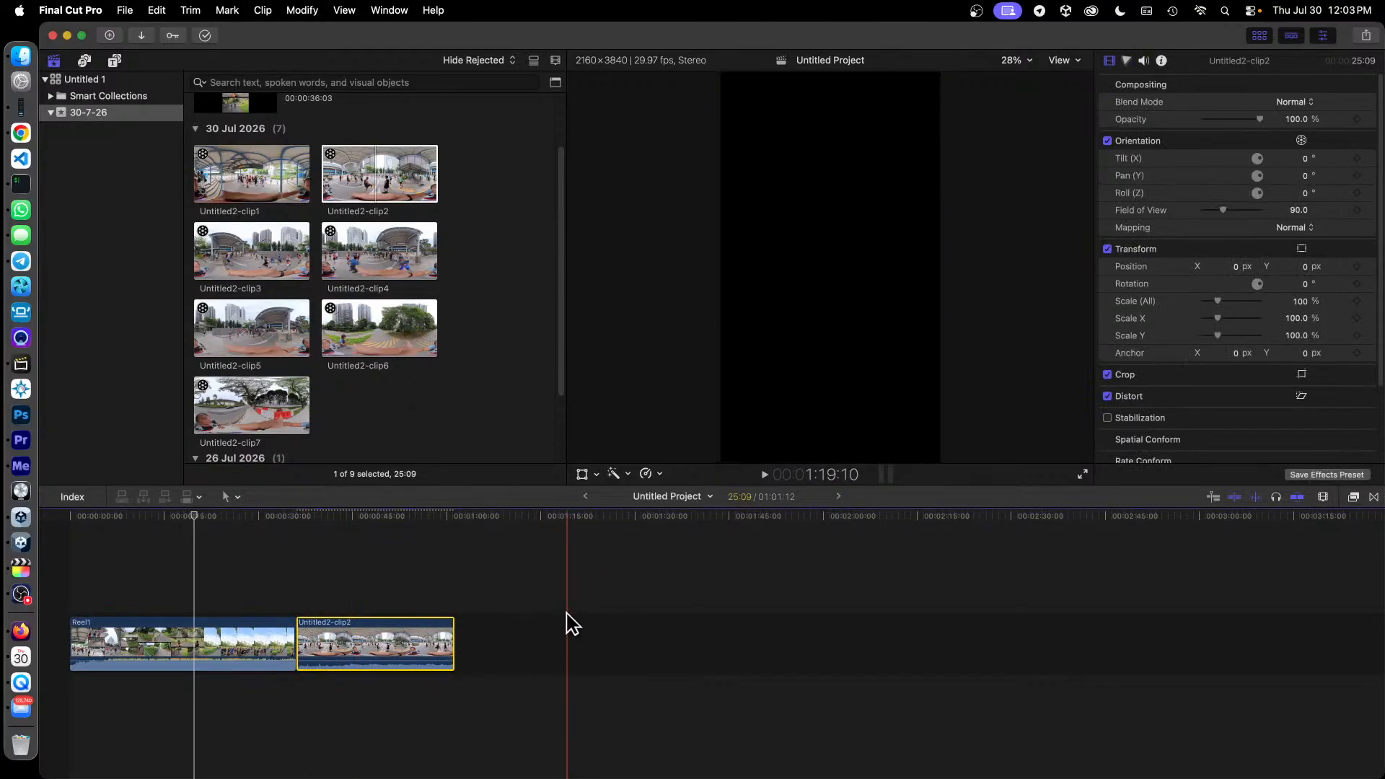
Step: Select the full range of Untitled2-clip3 and connect it above Untitled2-clip2, starting at about 43:10
left_click_drag(250, 261, 468, 602)
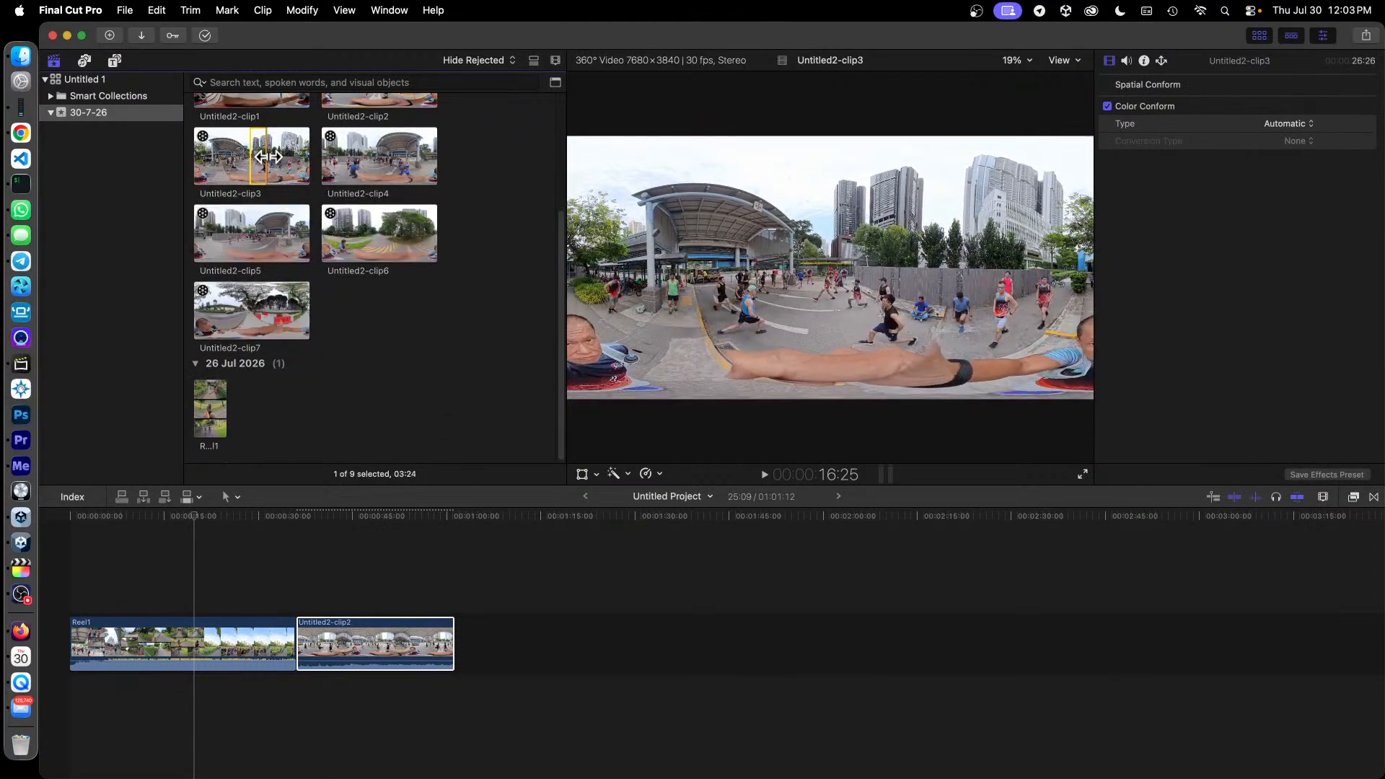
left_click_drag(268, 157, 176, 148)
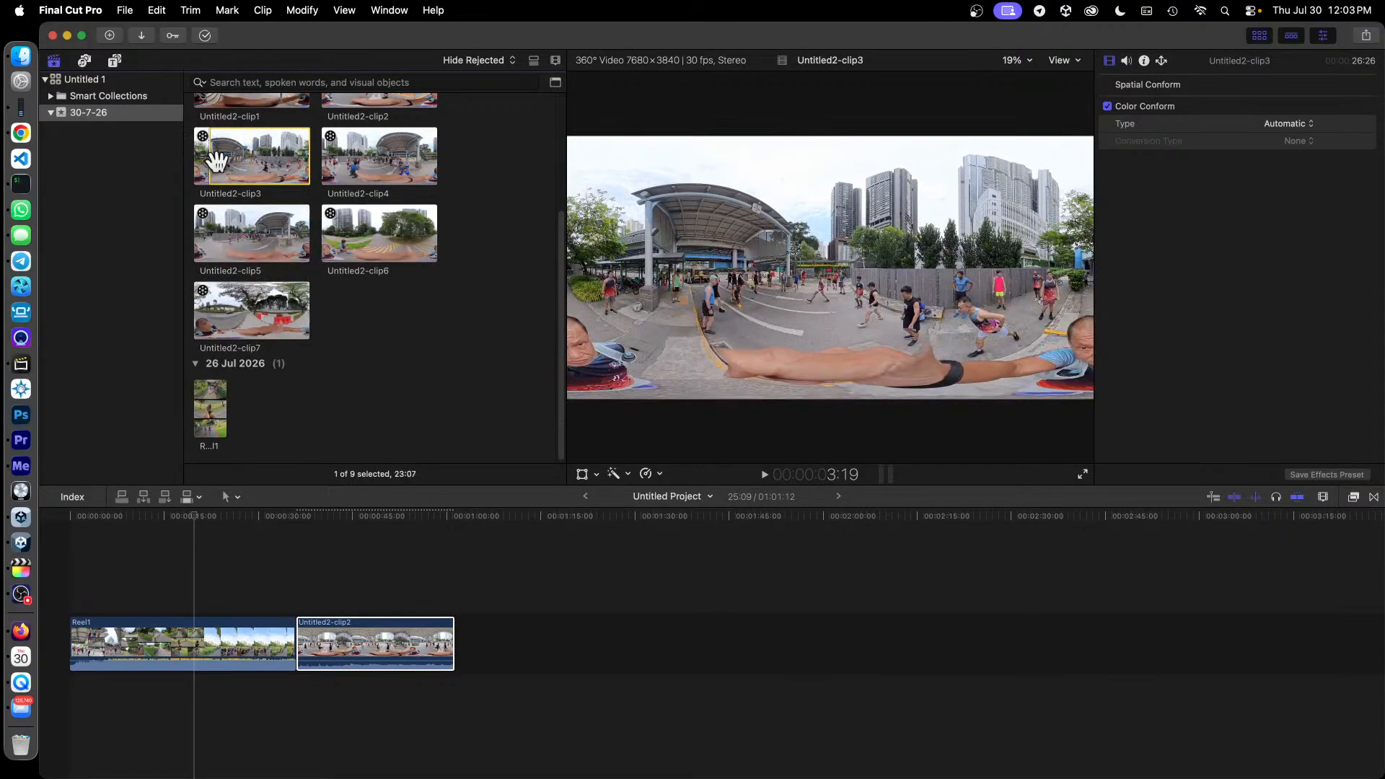
left_click_drag(209, 160, 111, 139)
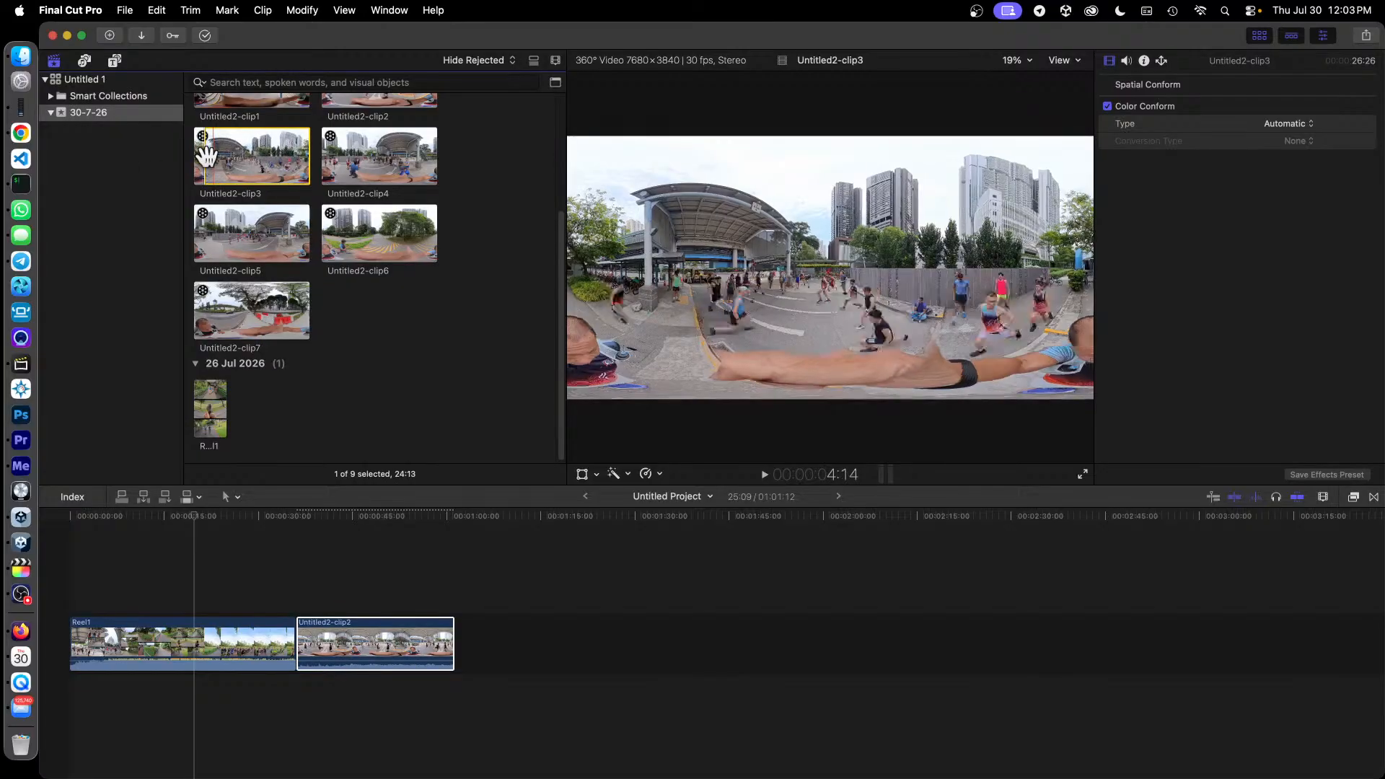
left_click_drag(204, 157, 170, 154)
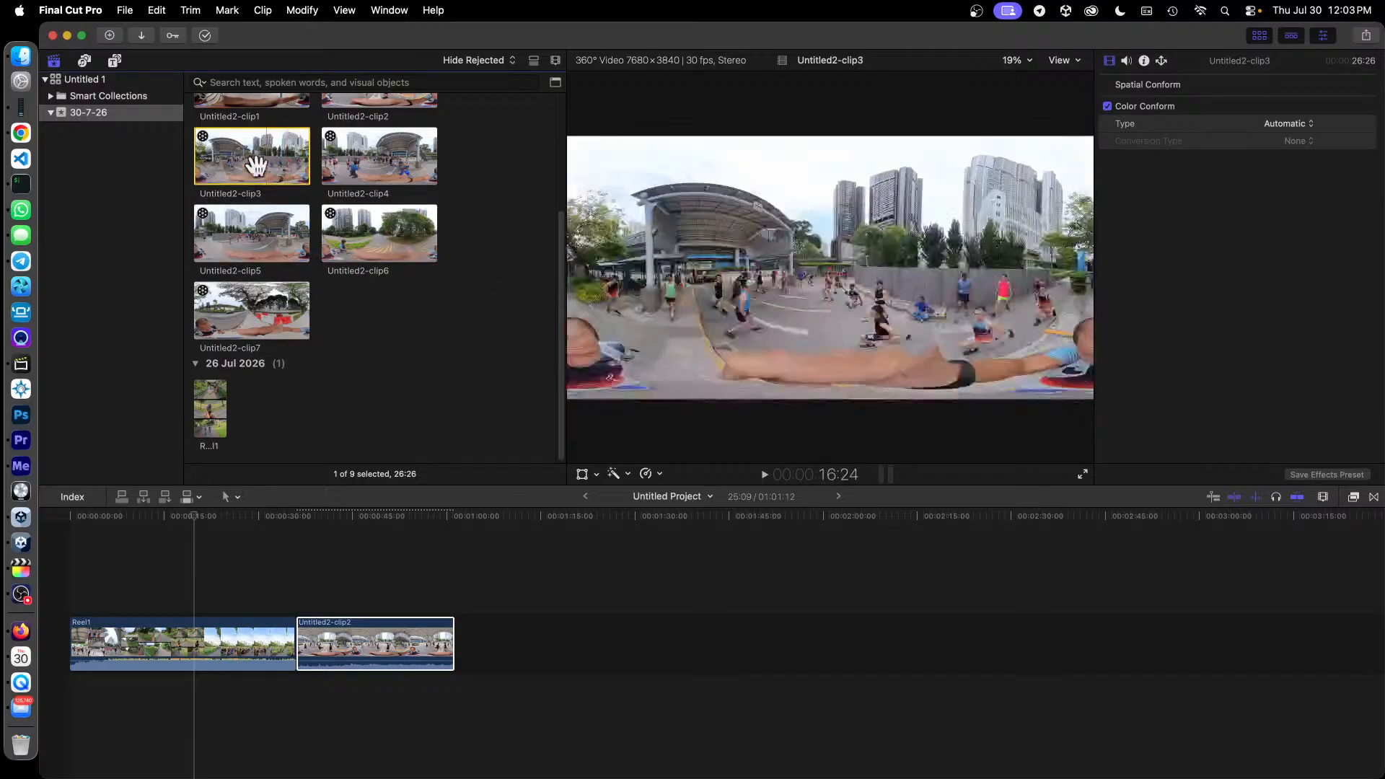
left_click_drag(248, 158, 343, 593)
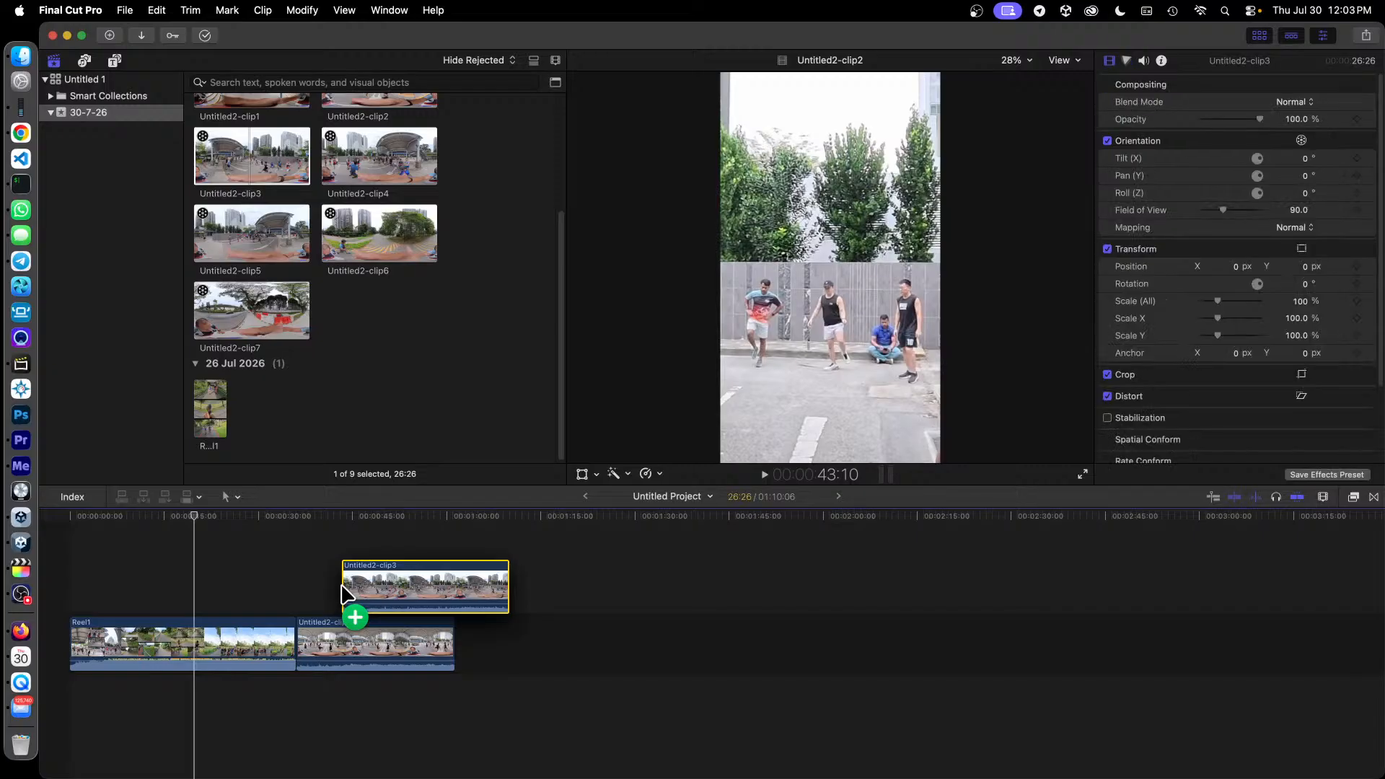
left_click_drag(343, 593, 343, 593)
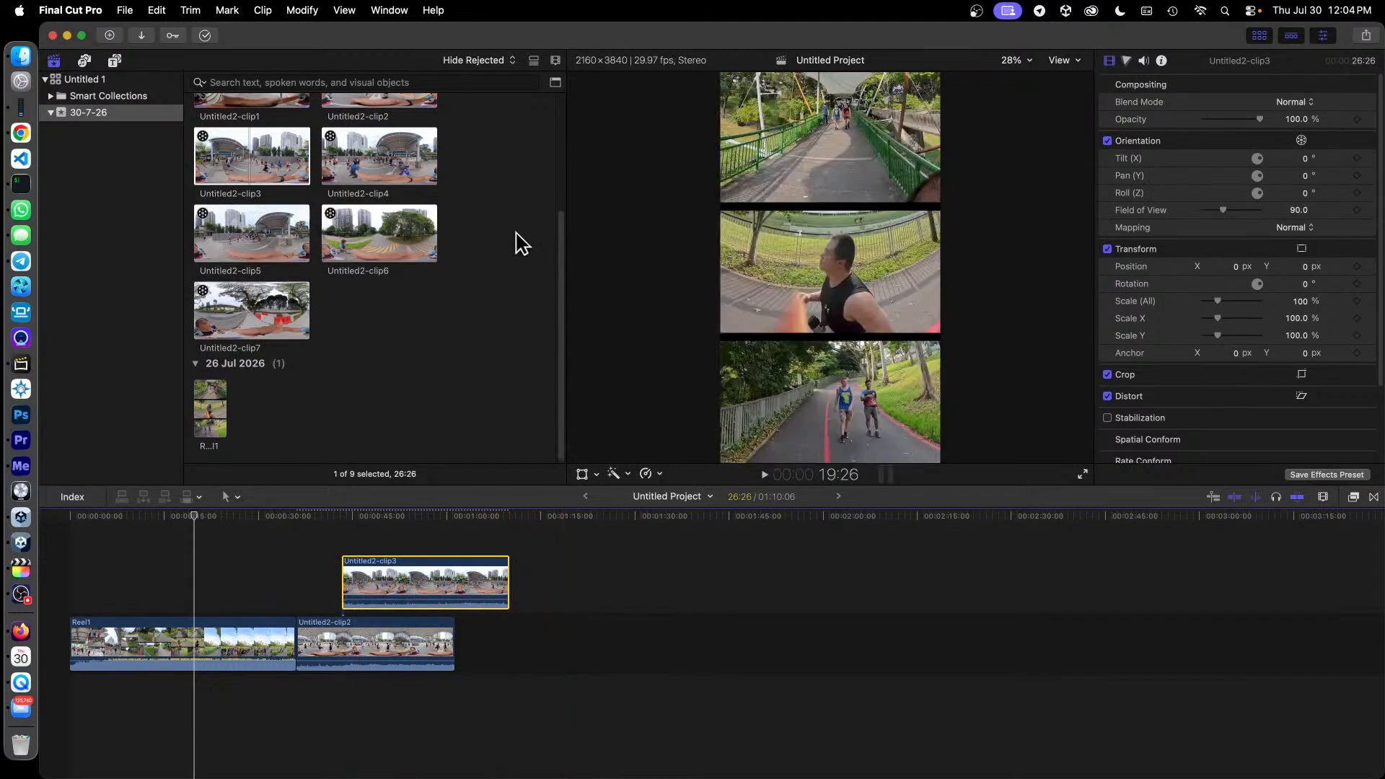
Step: Connect the full Untitled2-clip4 above Untitled2-clip3, starting shortly after it so that it overlaps both clips below
key("shift+f")
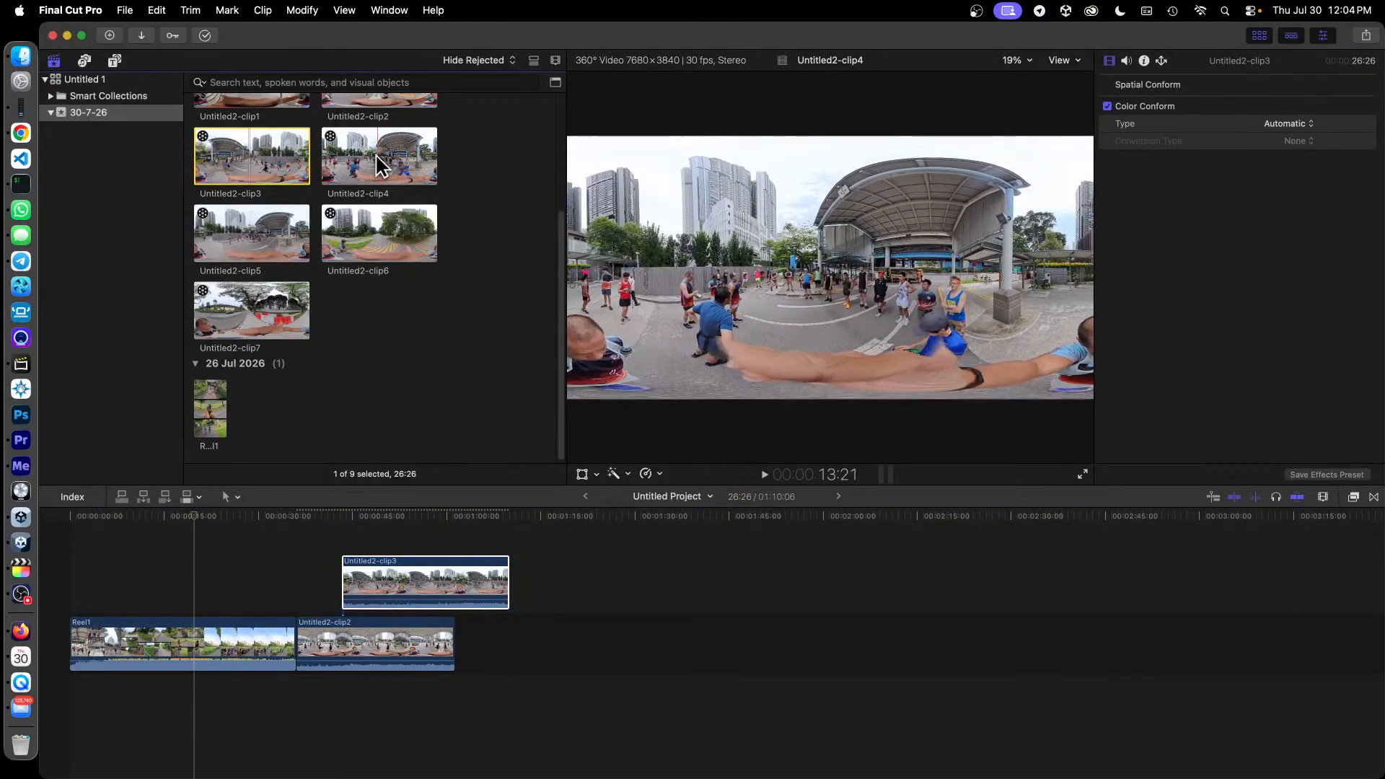
left_click(375, 153)
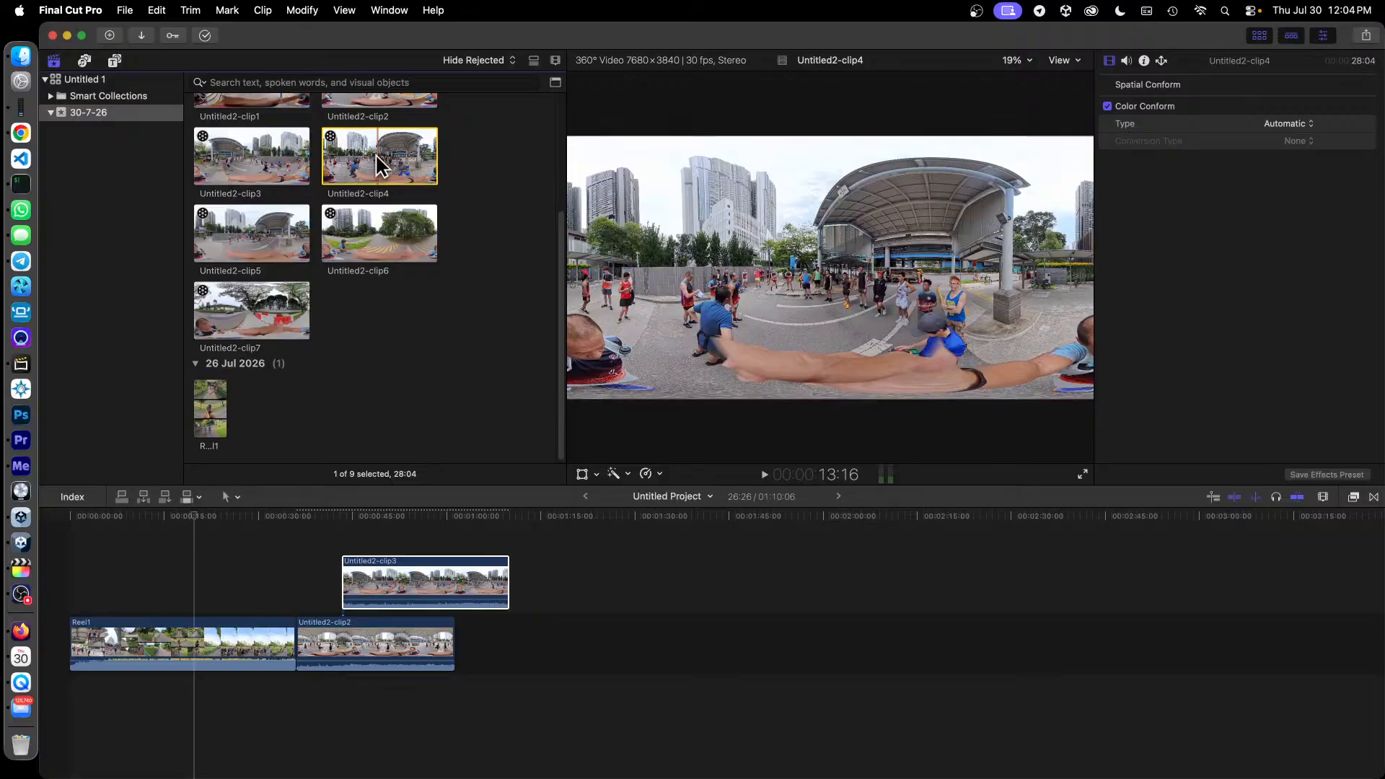
left_click_drag(375, 153, 397, 541)
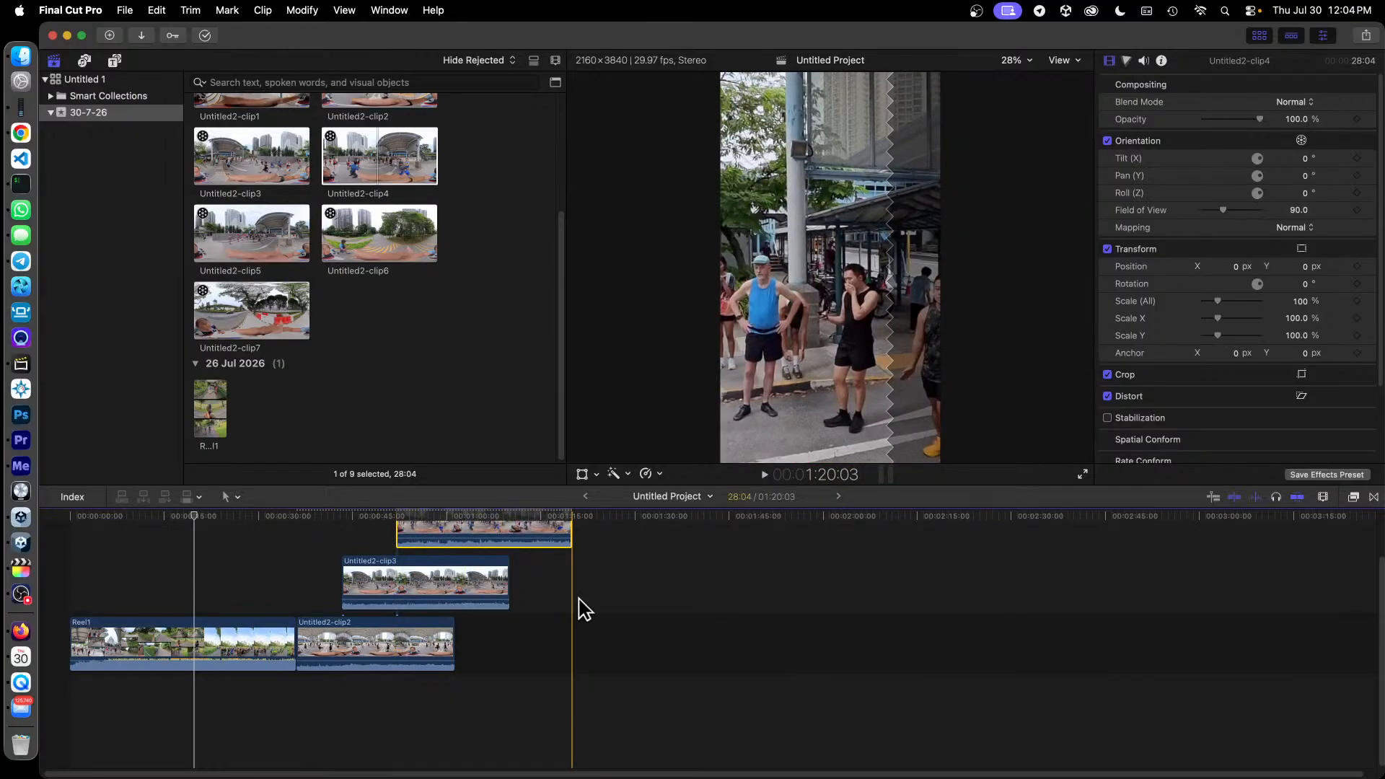
scroll(613, 609, "up", 2)
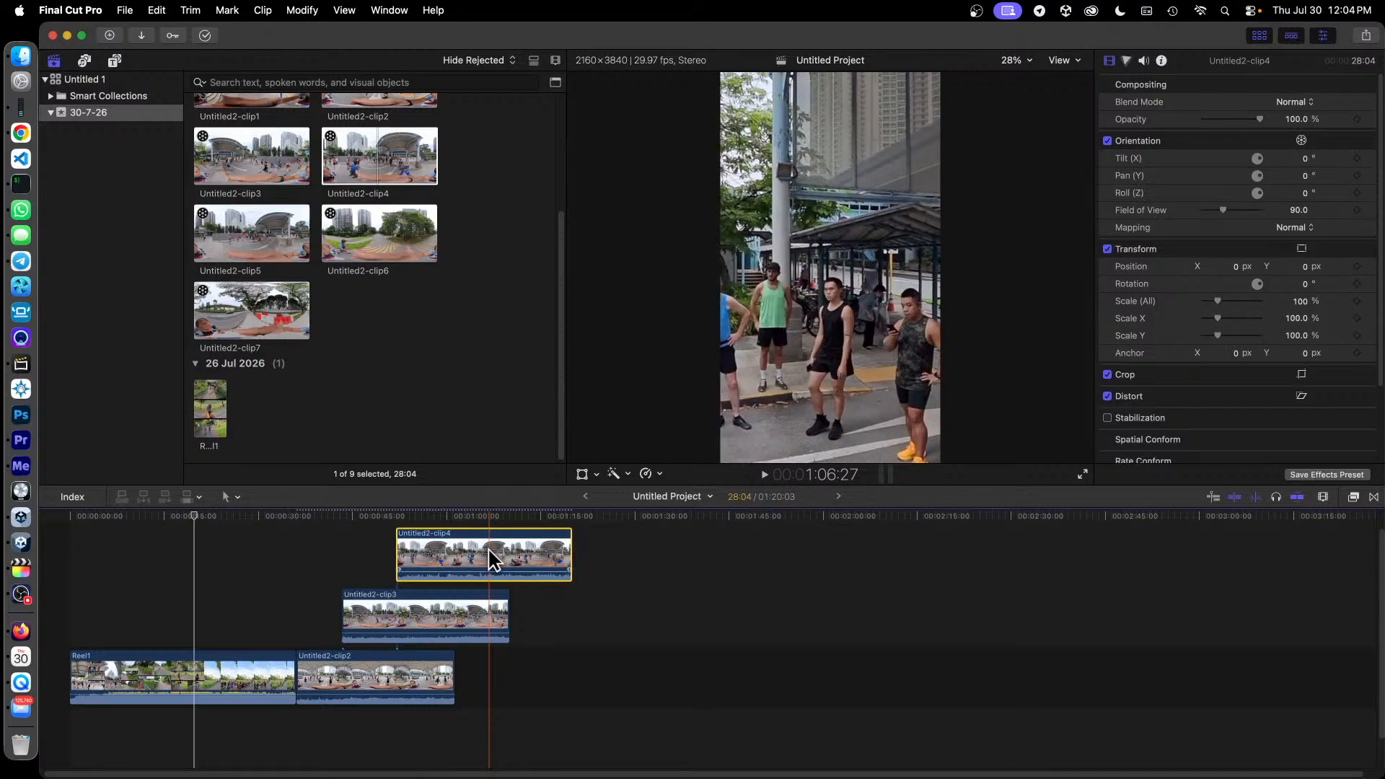
Step: Try the Tiny Planet mapping on Untitled2-clip2 at 39:23 and return its mapping to Normal
left_click(318, 516)
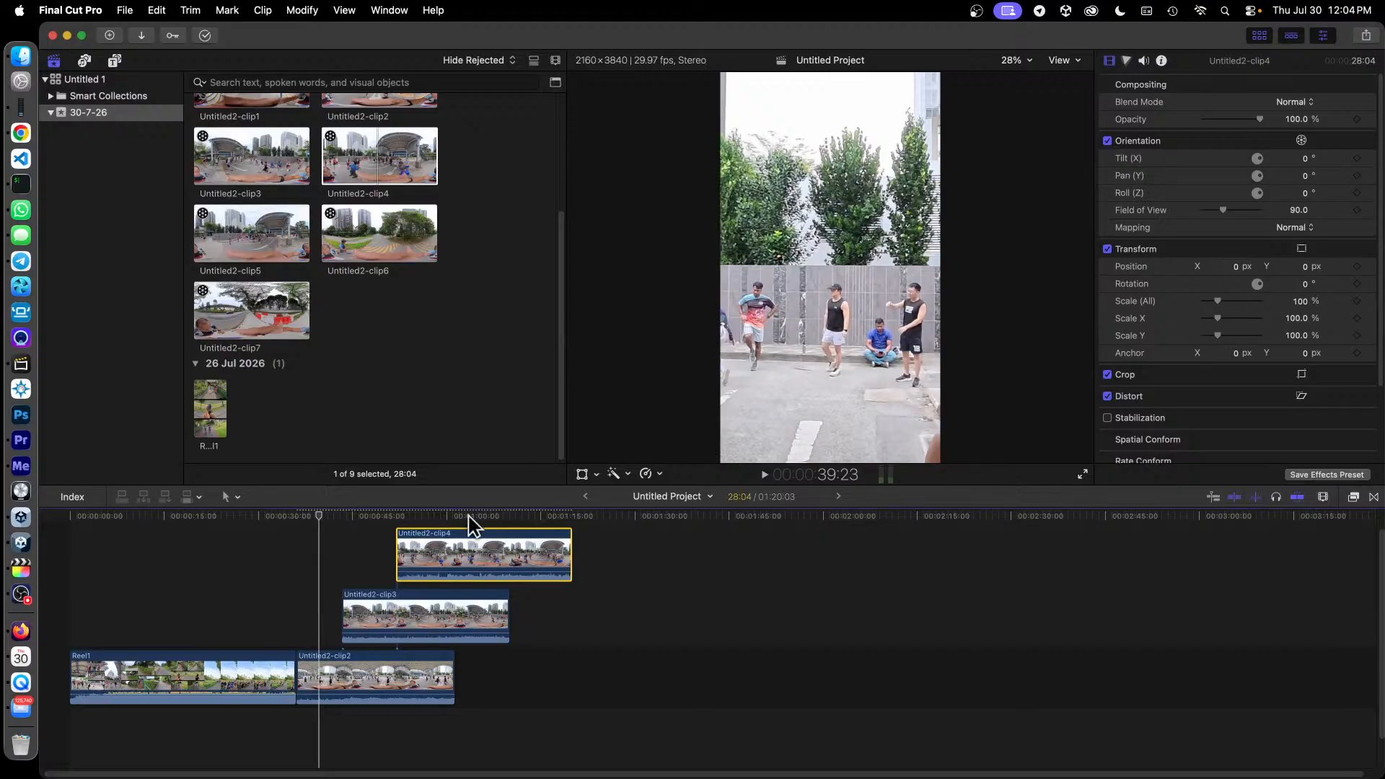
left_click(353, 669)
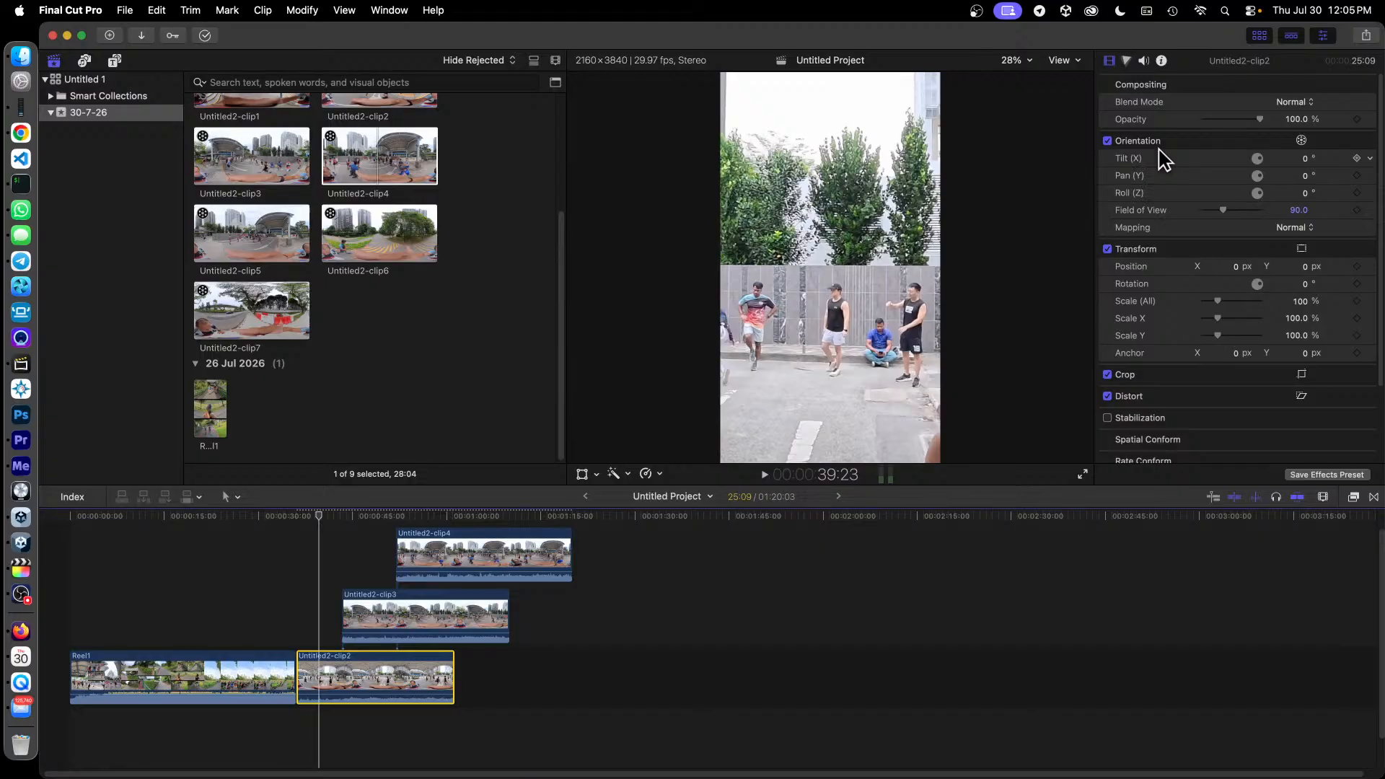
left_click(1299, 227)
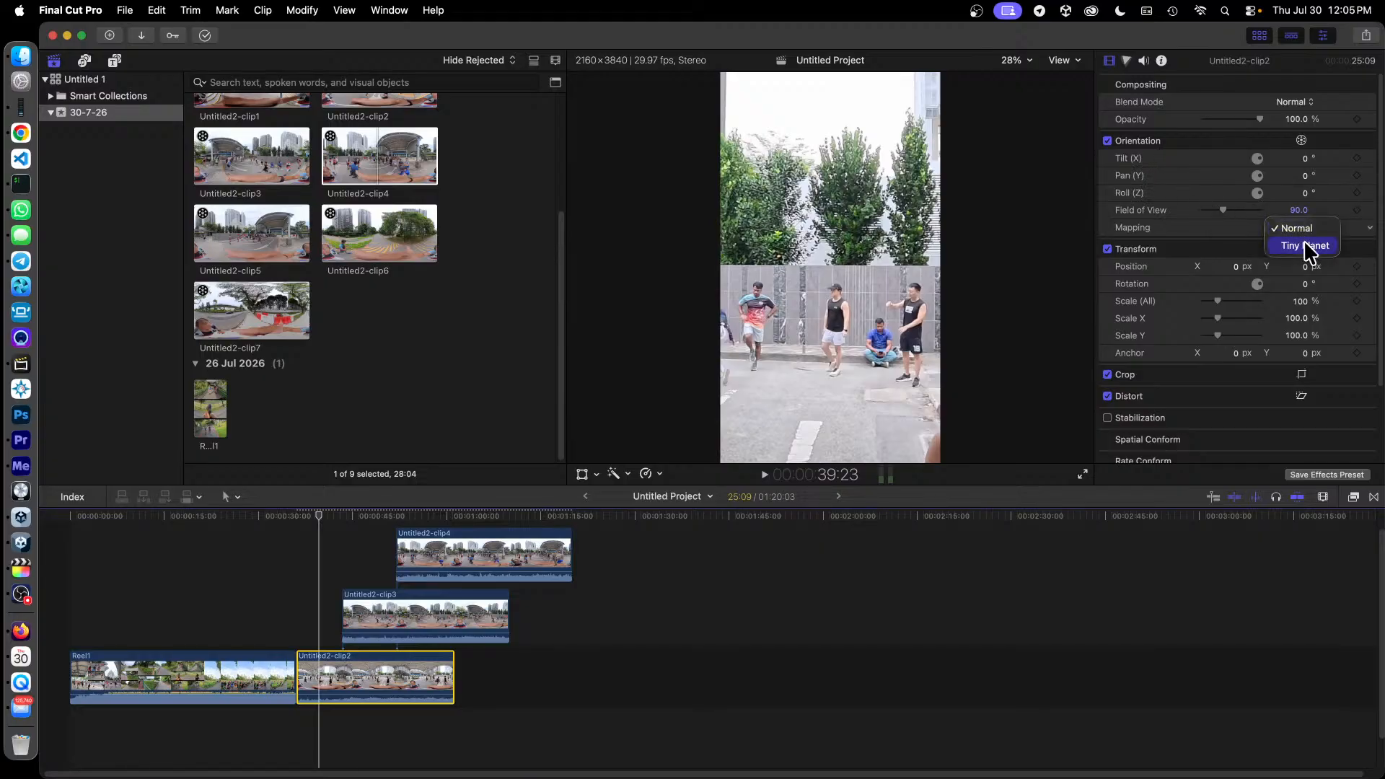
left_click(1306, 246)
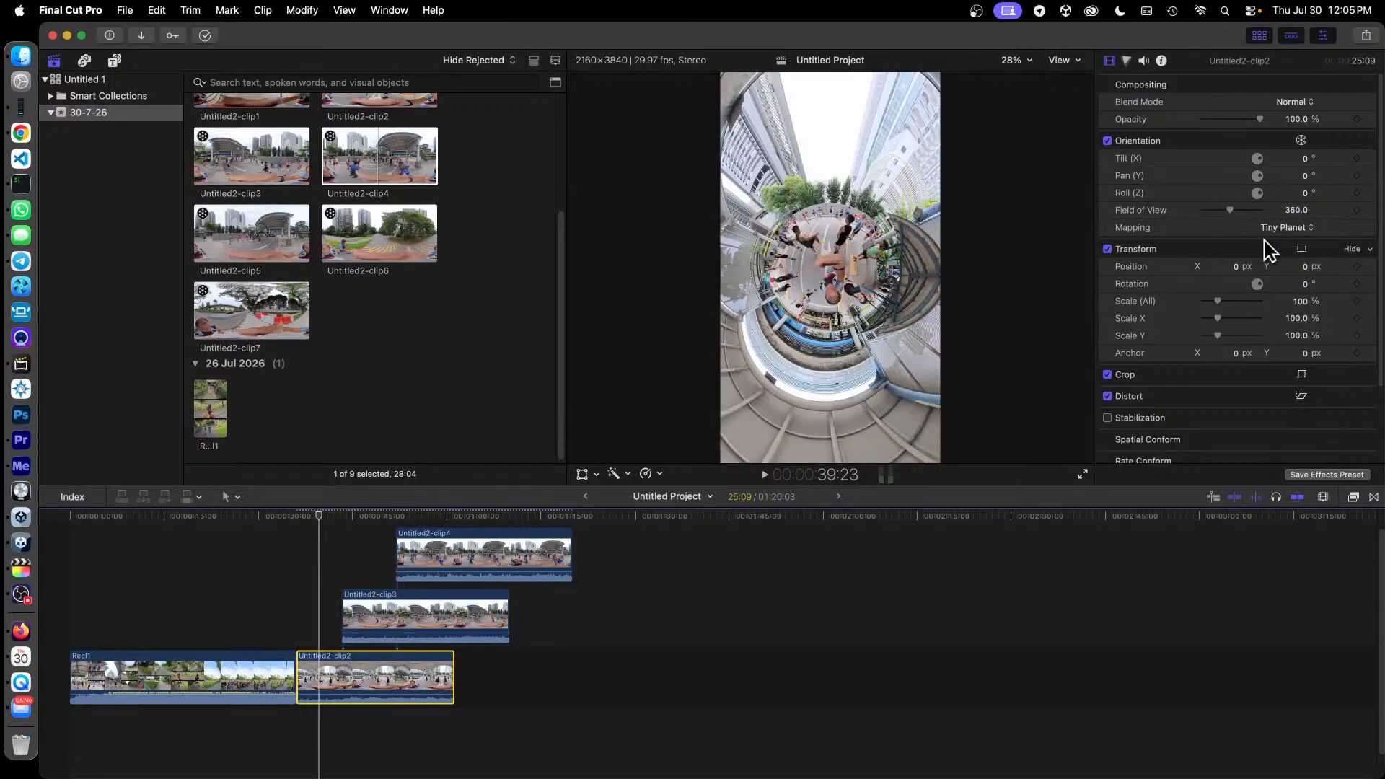
left_click(1292, 227)
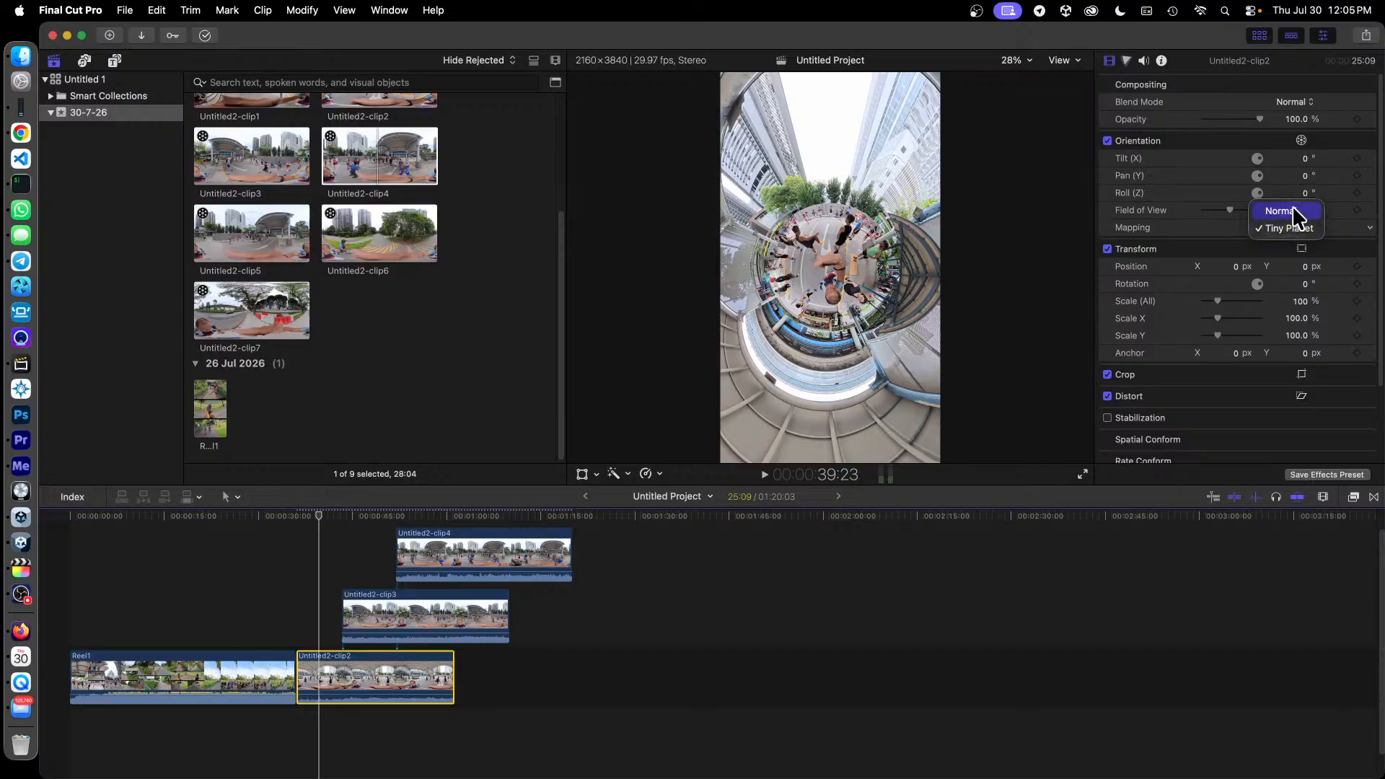
left_click(1293, 215)
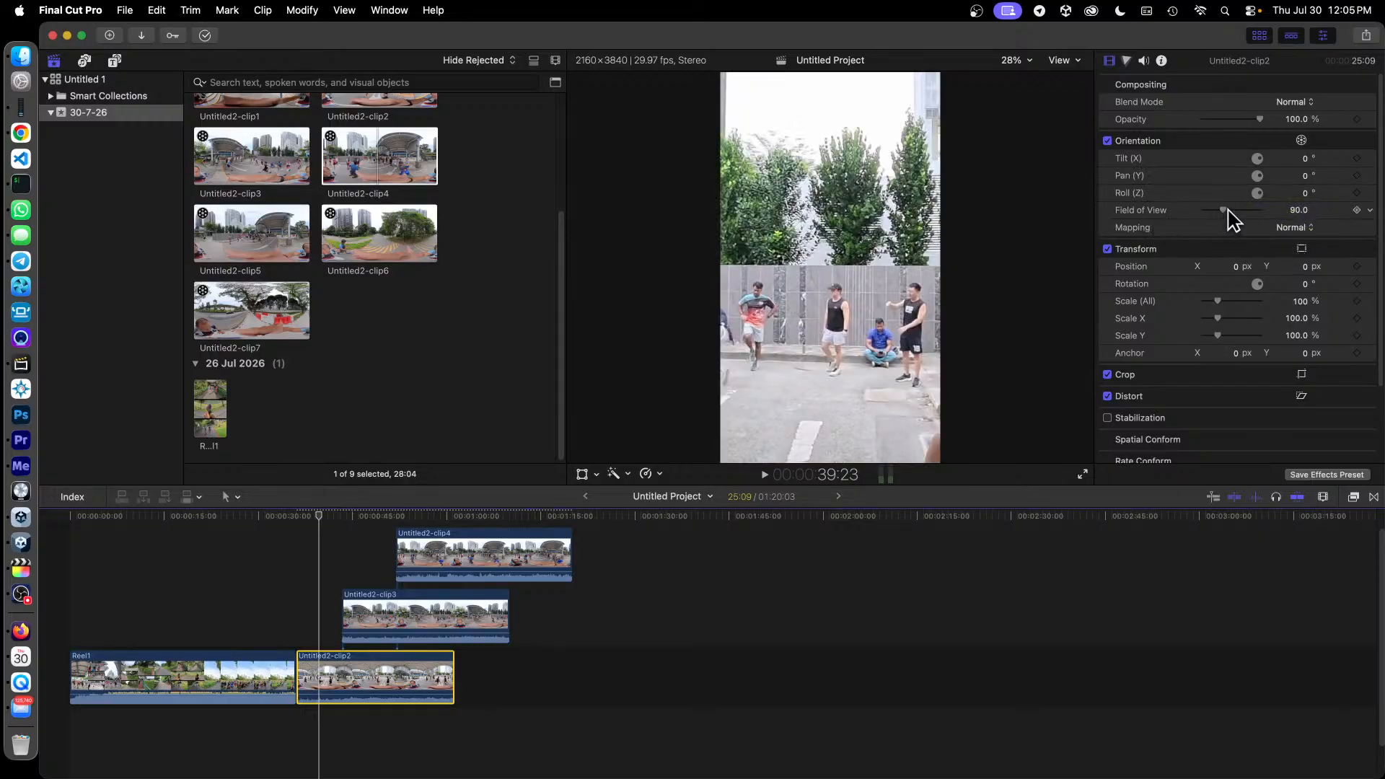
Step: Reframe Untitled2-clip2 by setting its field of view to 147 and its X tilt to 38.7°
left_click_drag(1224, 210, 1248, 211)
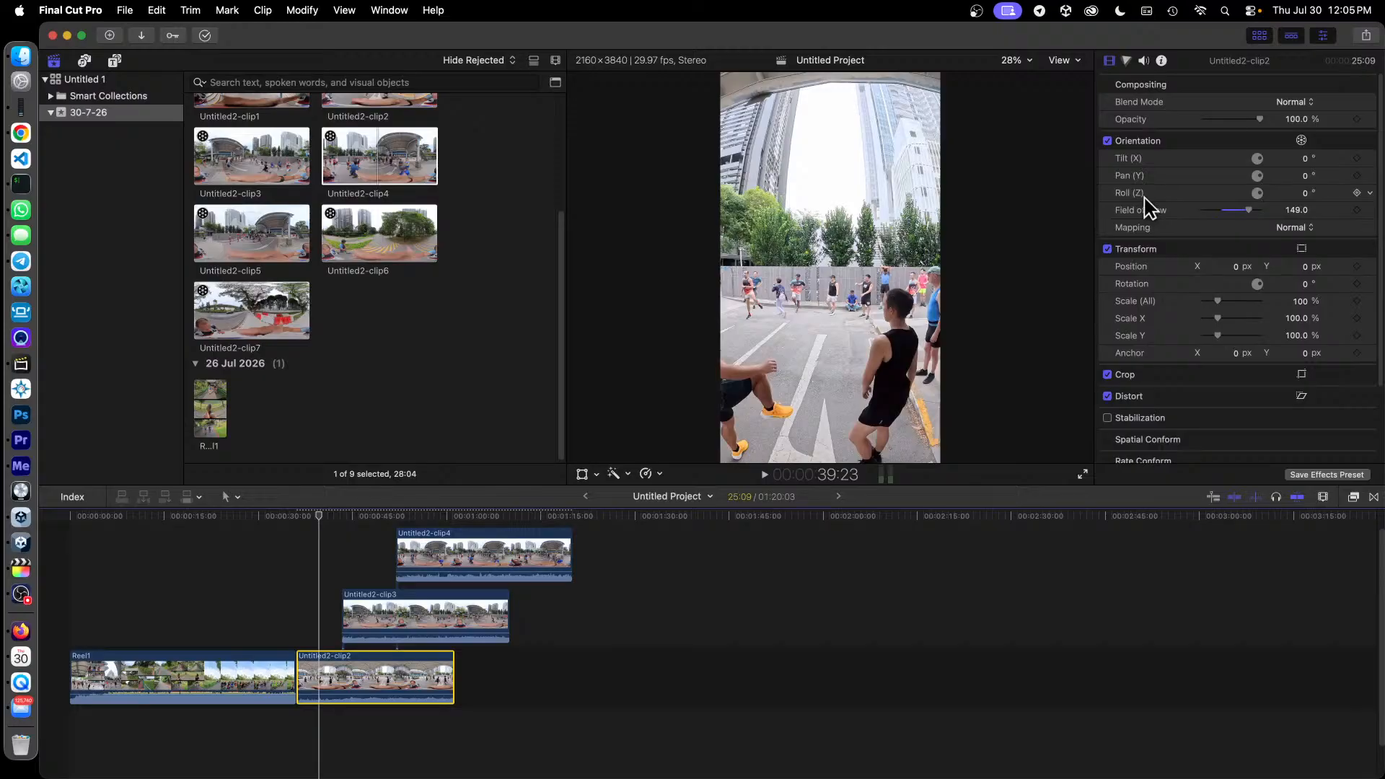
left_click(1307, 158)
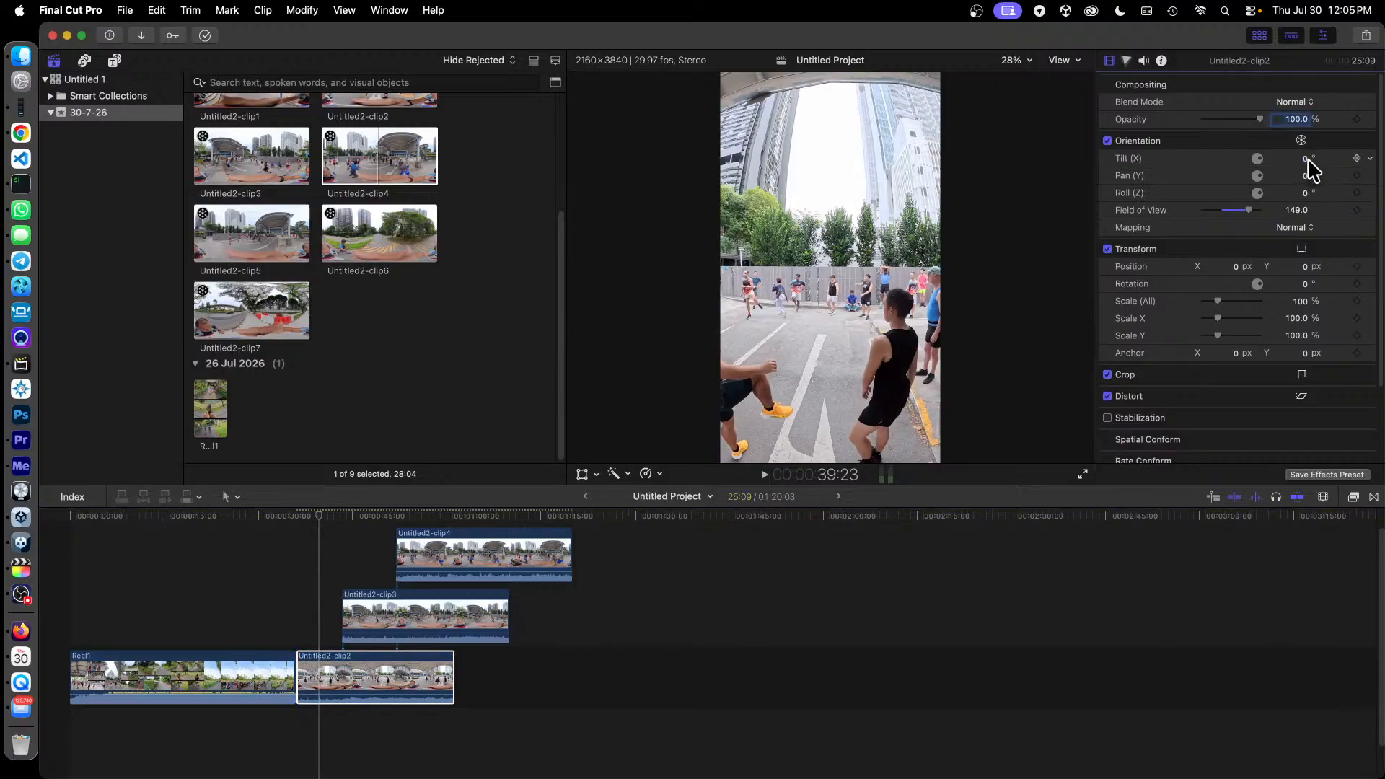
left_click(1306, 159)
left_click_drag(1260, 160, 1298, 138)
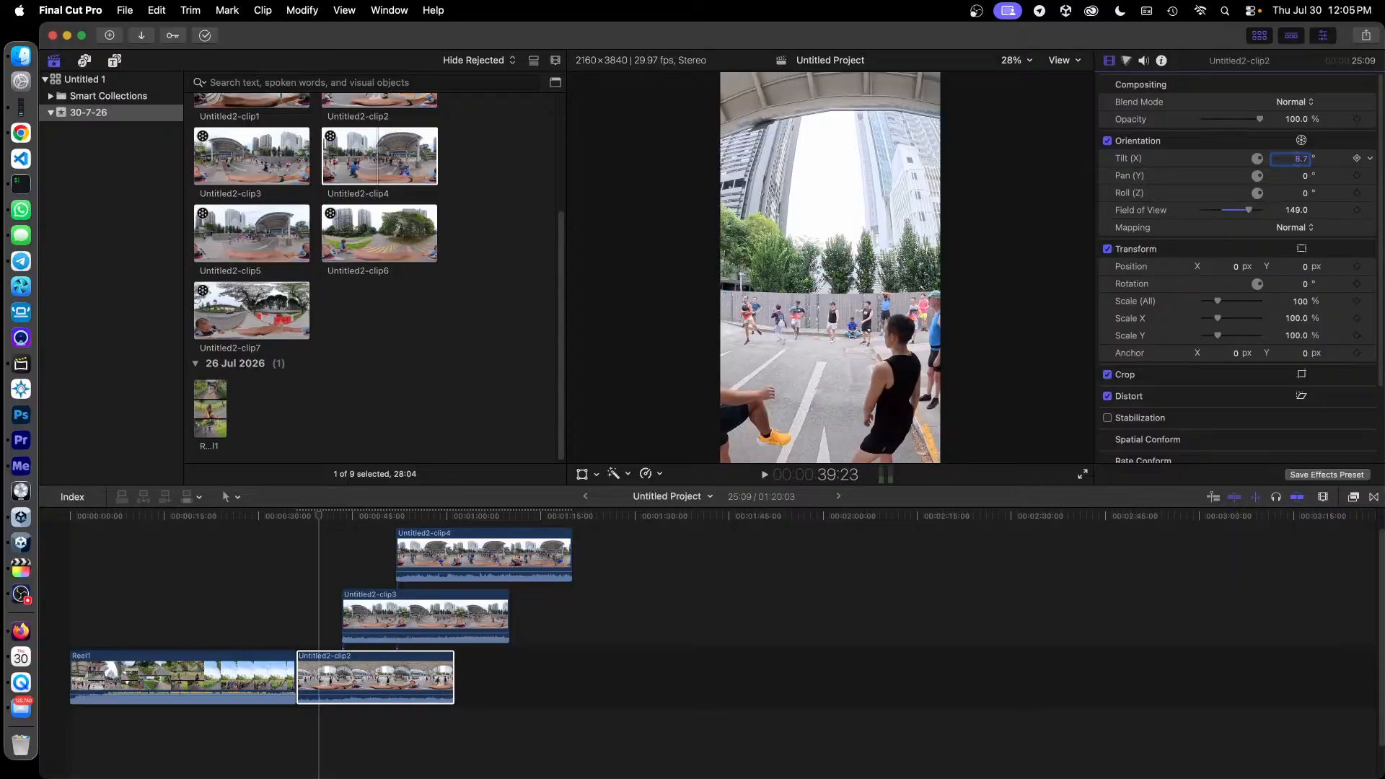
left_click_drag(1298, 138, 1298, 118)
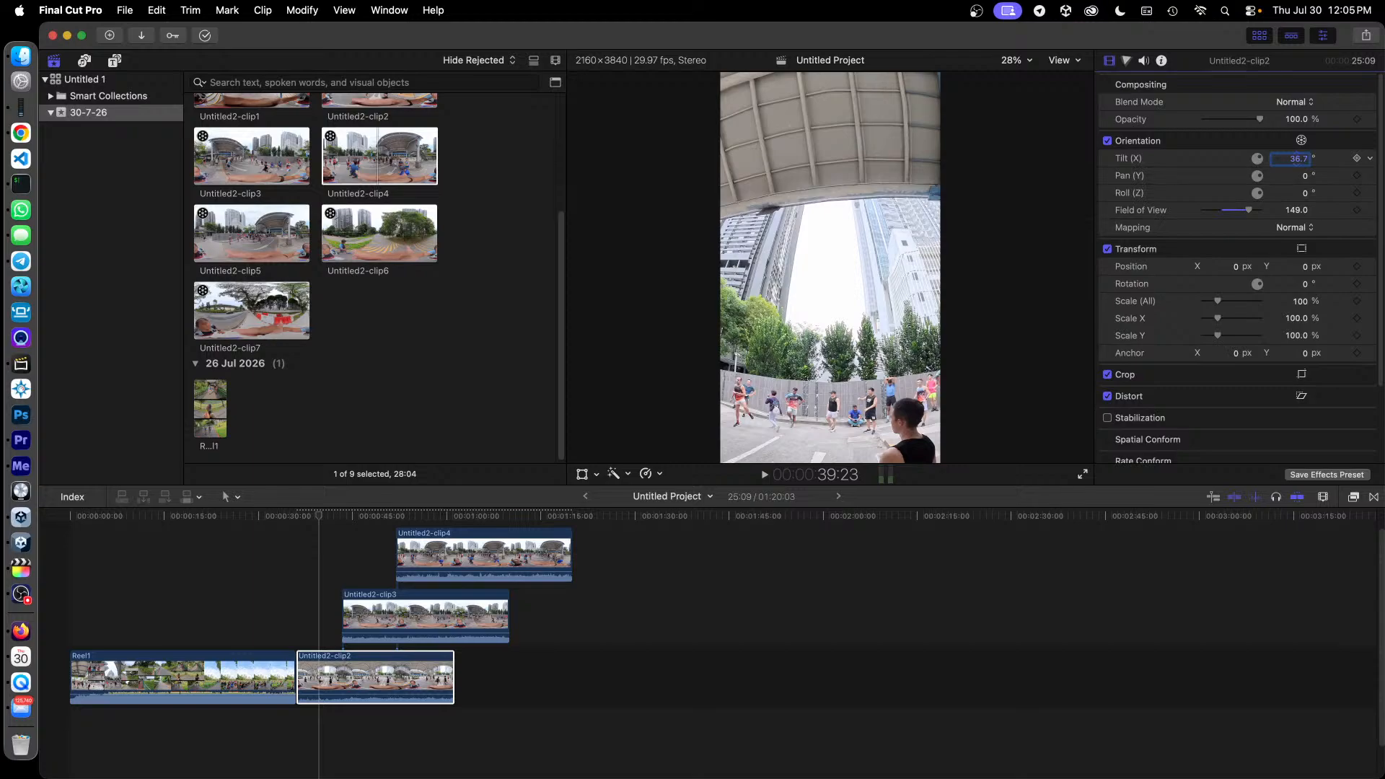
left_click_drag(1296, 158, 1297, 144)
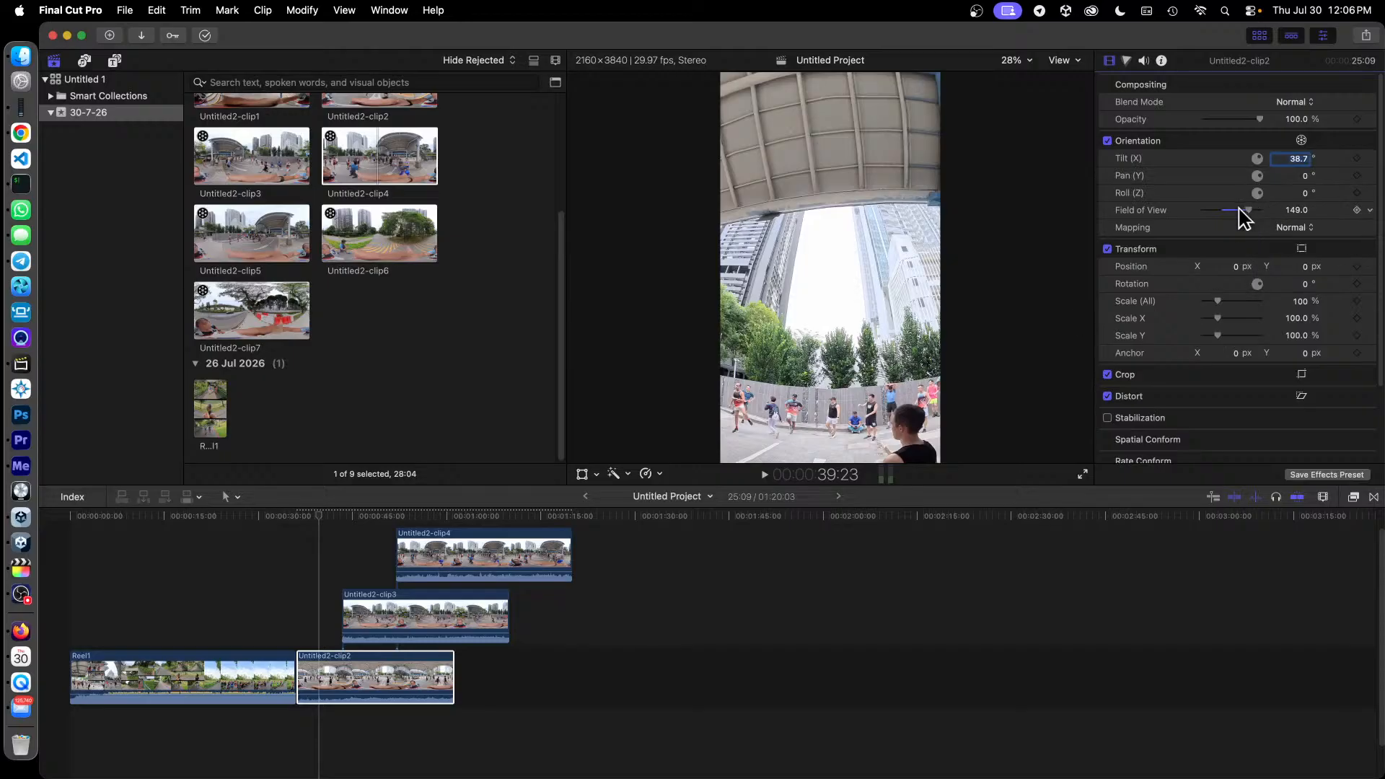
left_click_drag(1250, 210, 1249, 210)
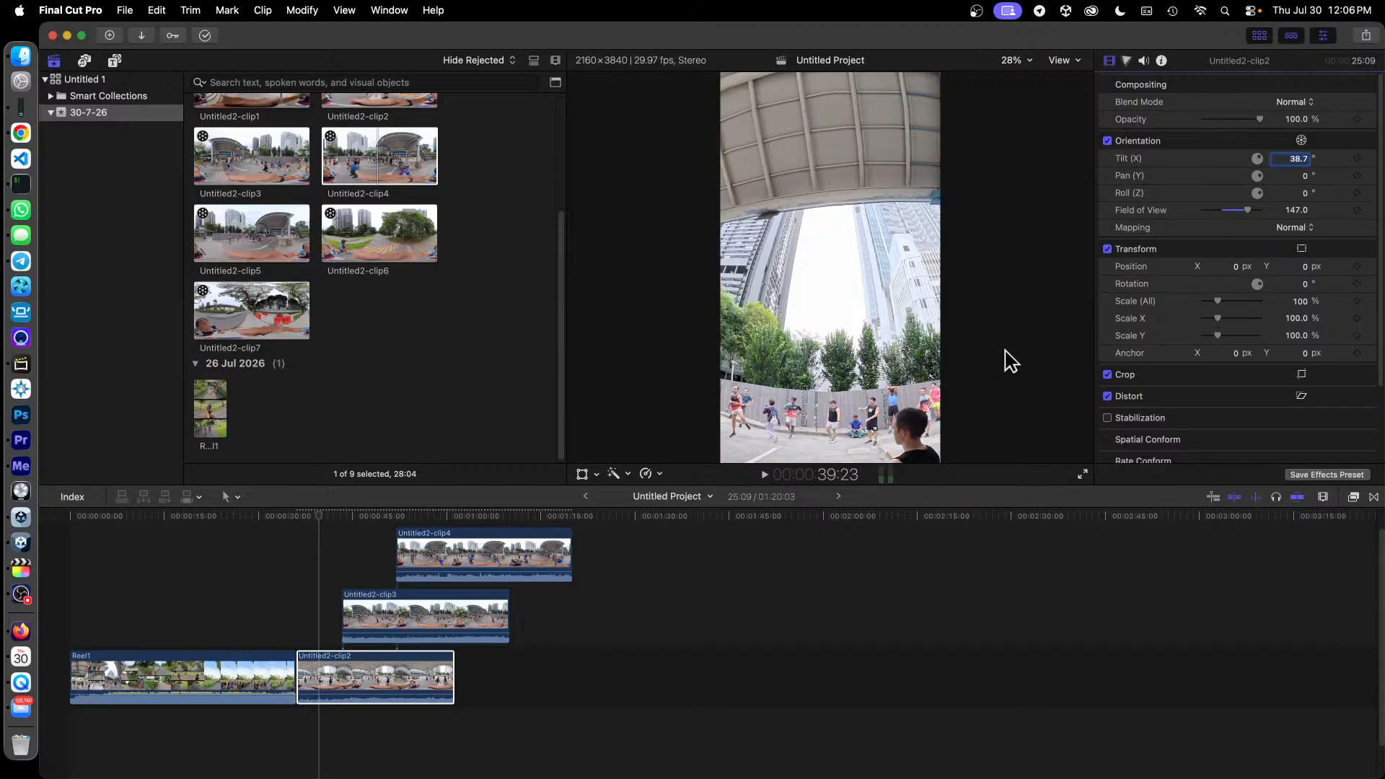
Step: At 48:19, reframe Untitled2-clip3 above Untitled2-clip2 with Y position 1004 px, field of view 117 and X tilt 9.8°
left_click(374, 527)
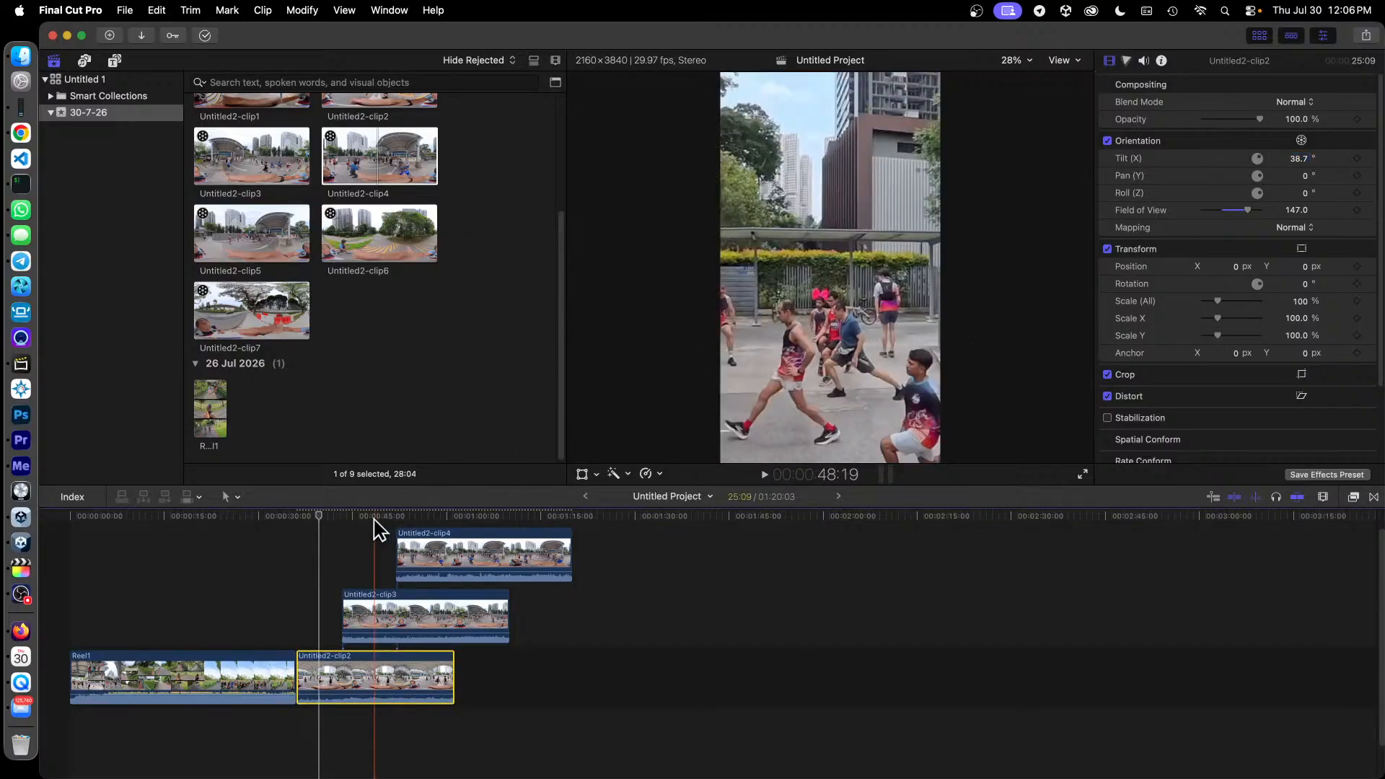
left_click(415, 602)
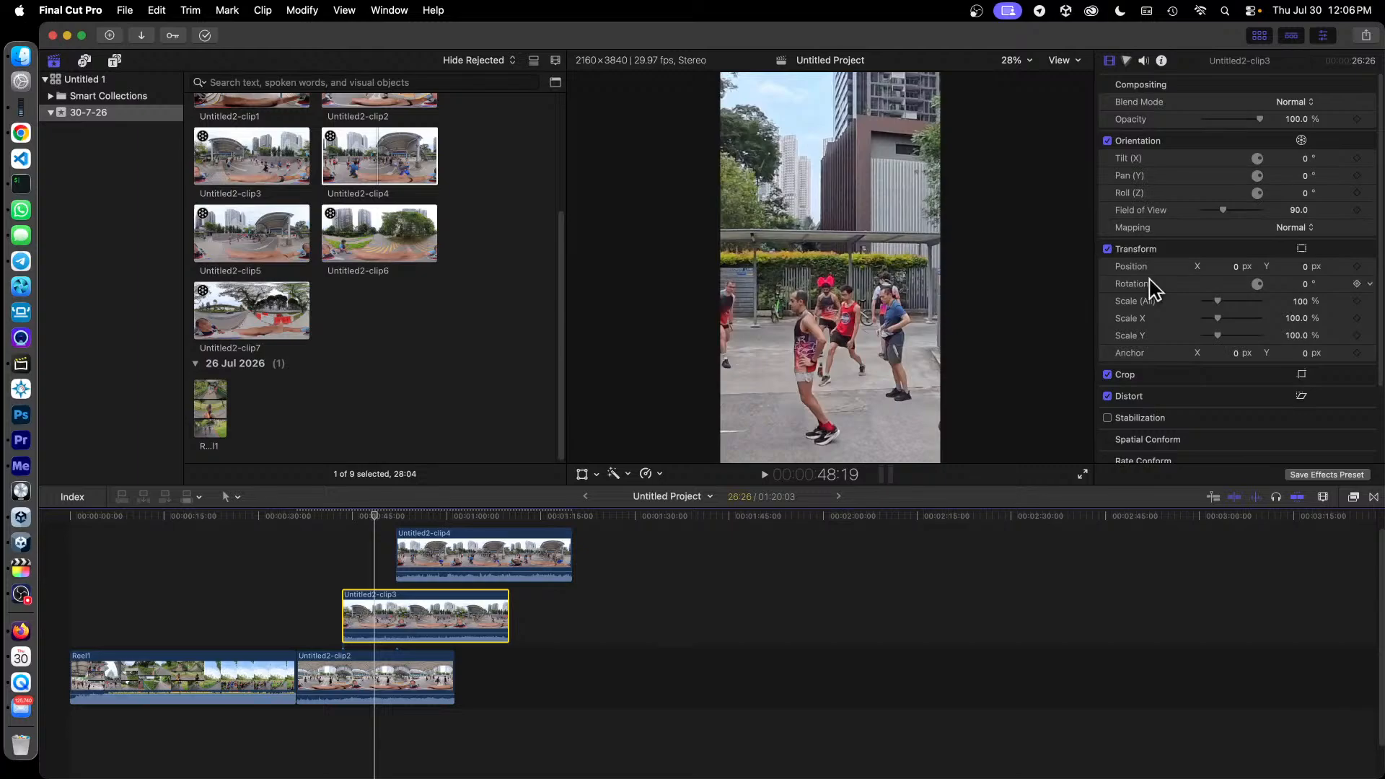
left_click(1309, 276)
left_click_drag(1311, 276, 1311, 182)
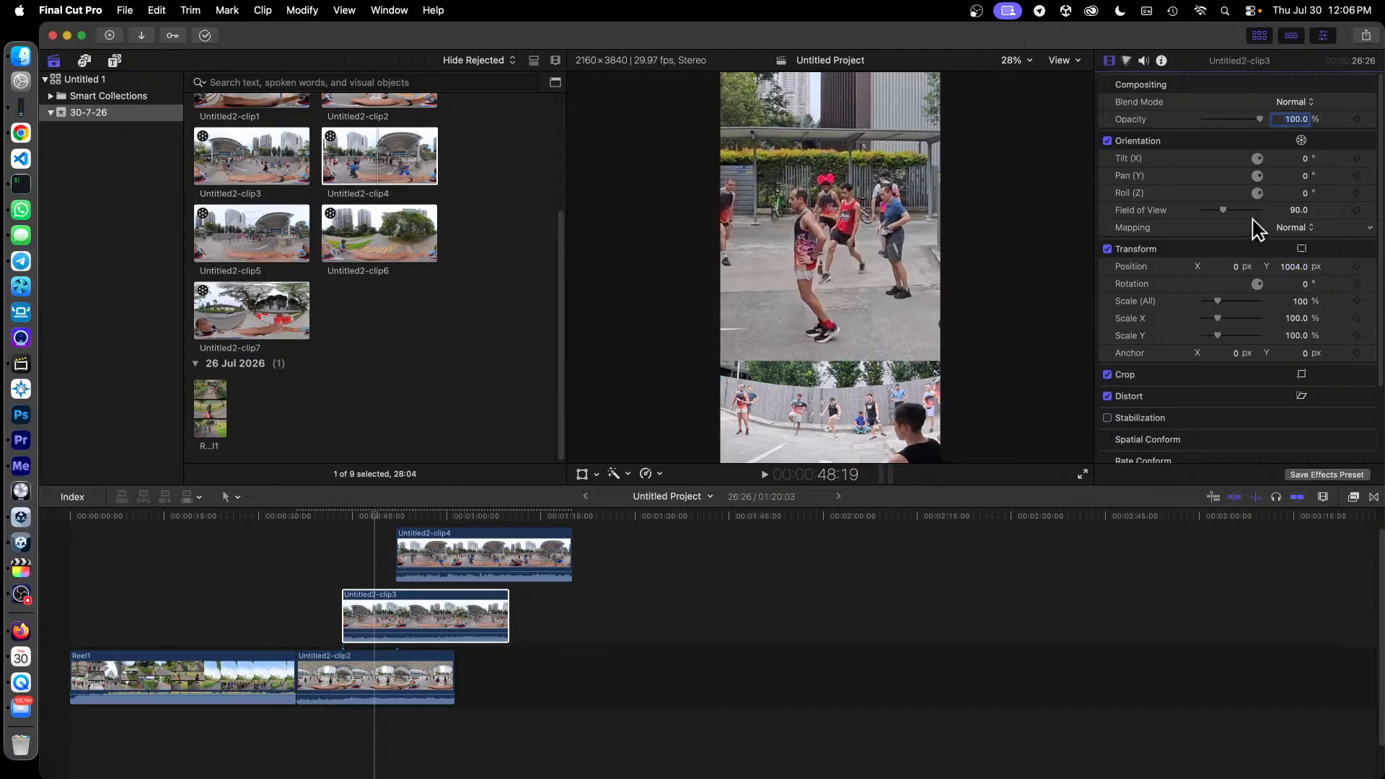
left_click_drag(1223, 218, 1236, 221)
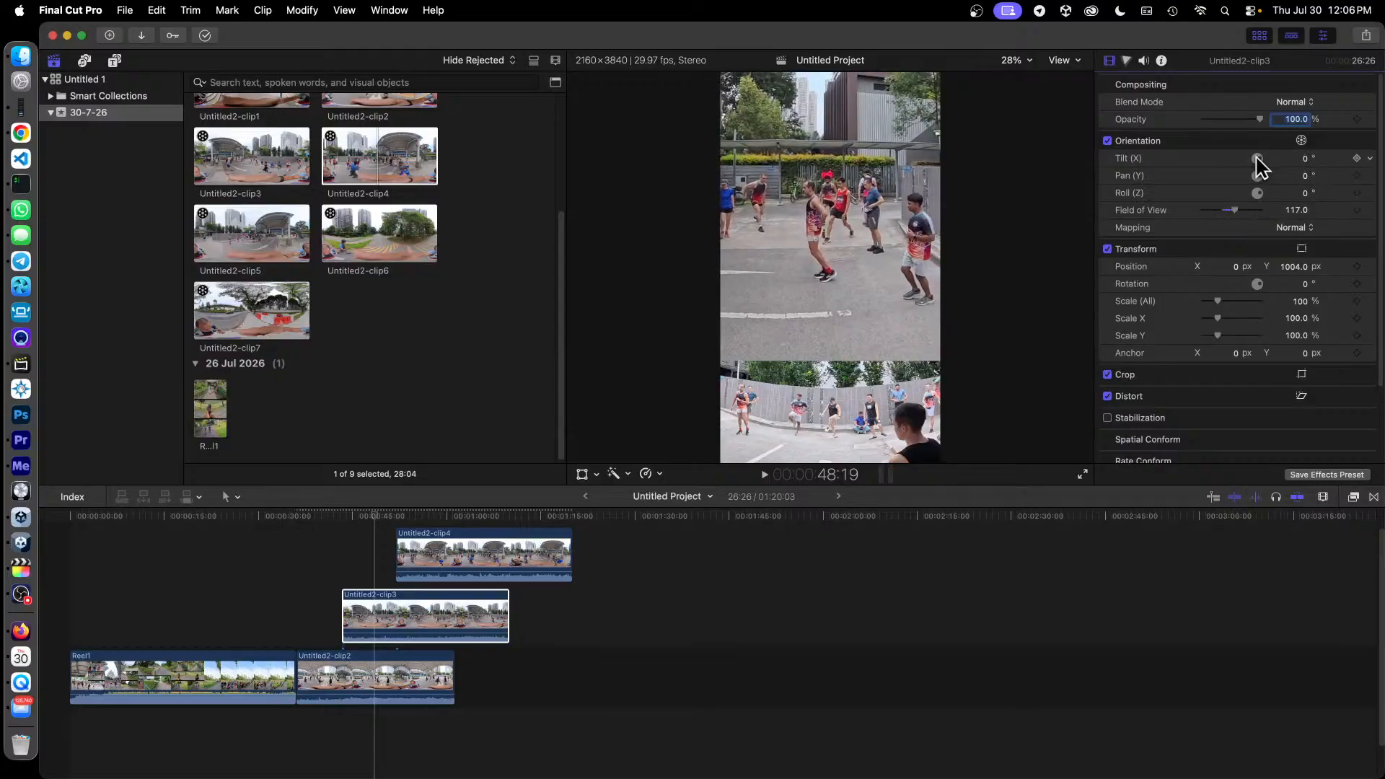
left_click_drag(1256, 160, 1299, 157)
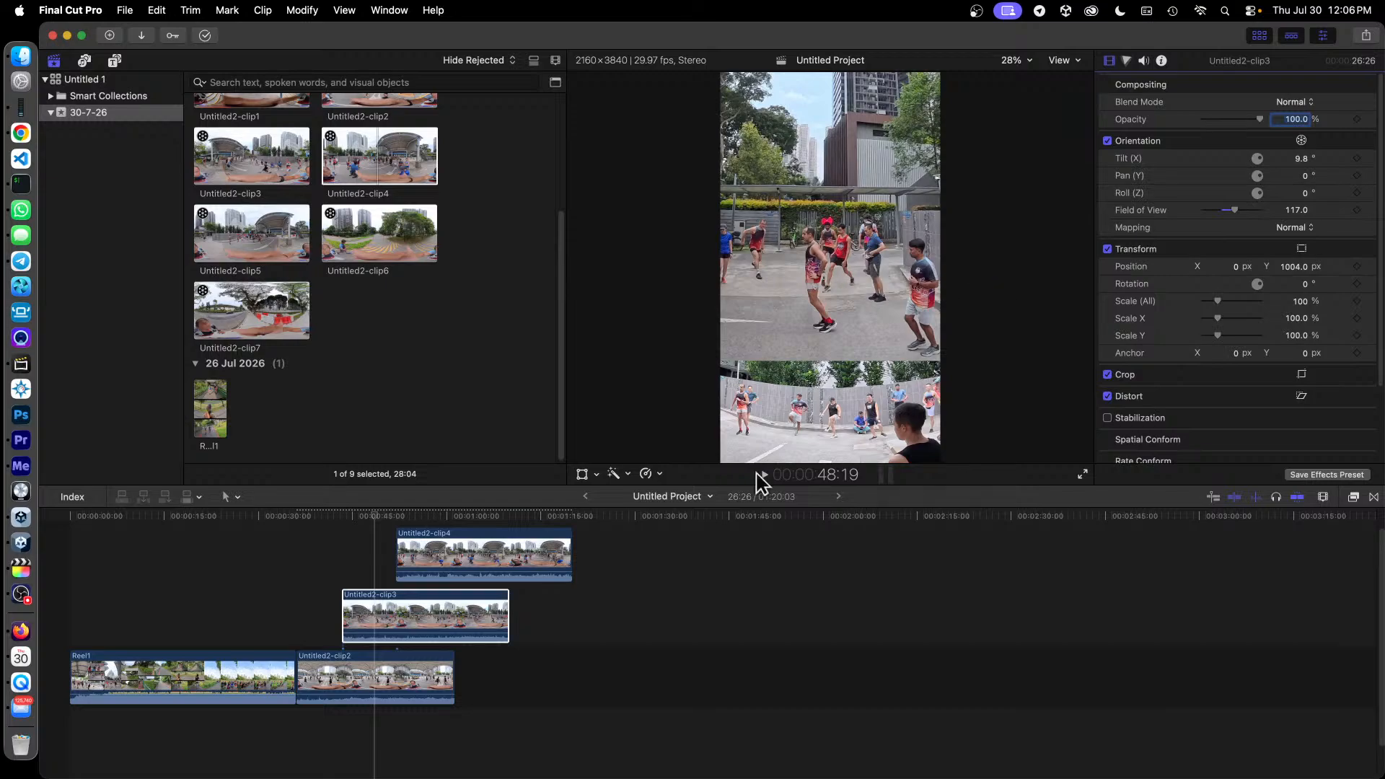
Step: At 57:01, reframe Untitled2-clip4 as the uppermost band with Y position 2561 px, field of view 134 and X tilt 21.8°
left_click(427, 533)
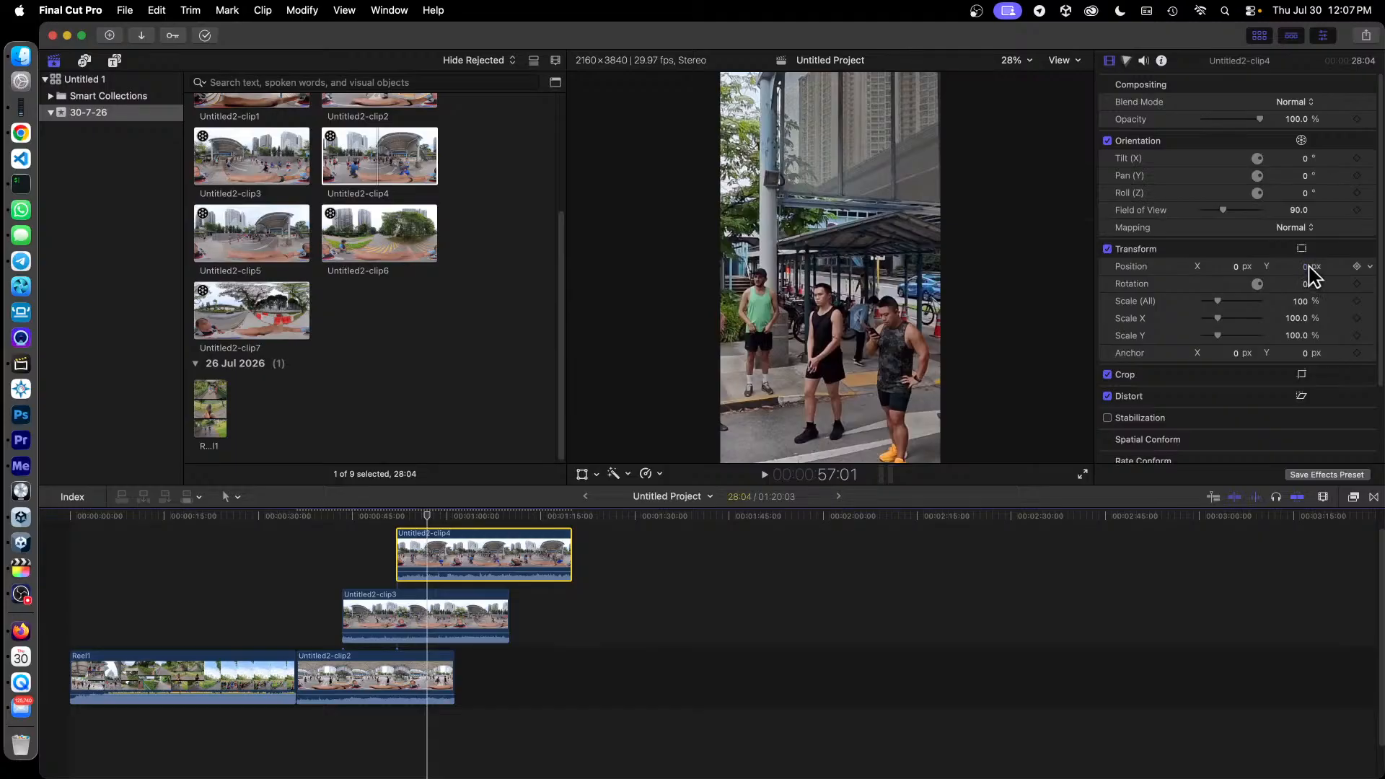
left_click_drag(1304, 267, 1304, 266)
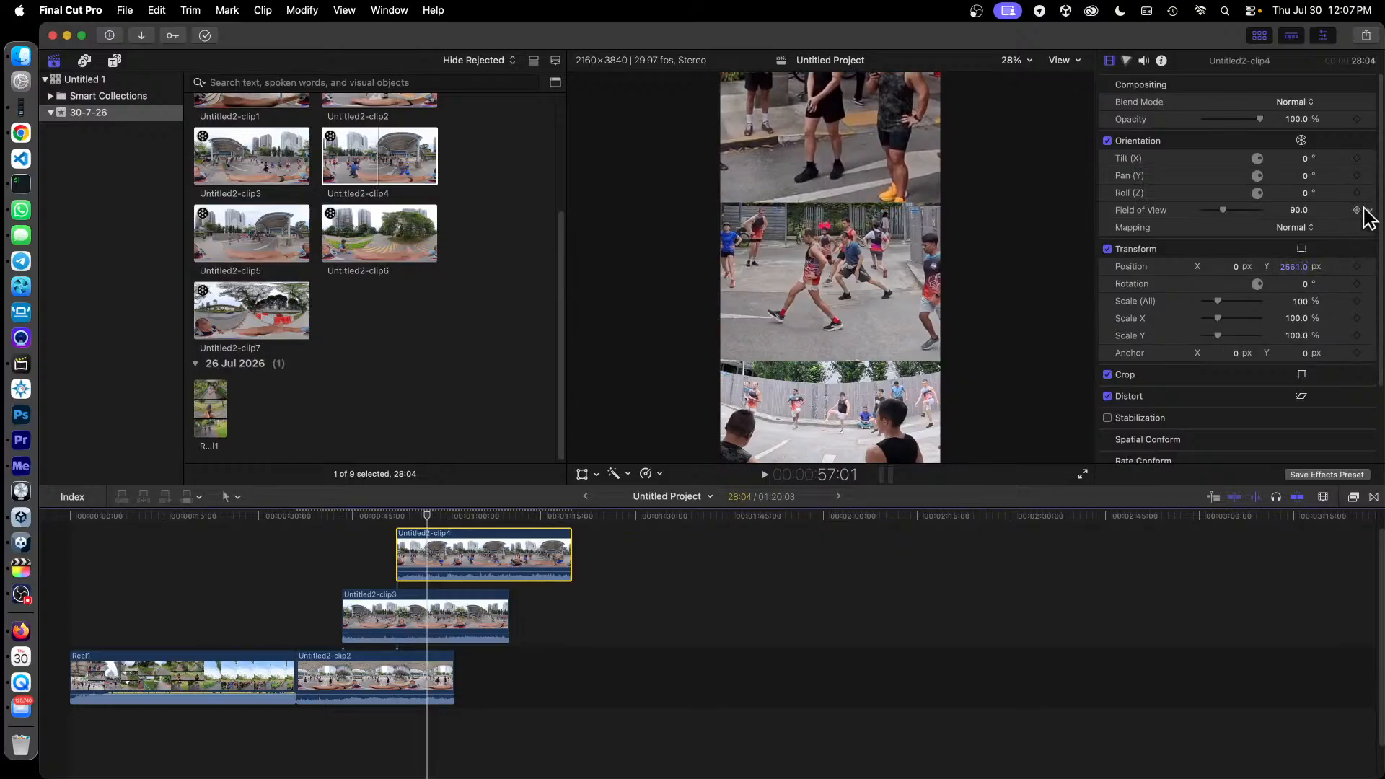
left_click_drag(1223, 211, 1243, 215)
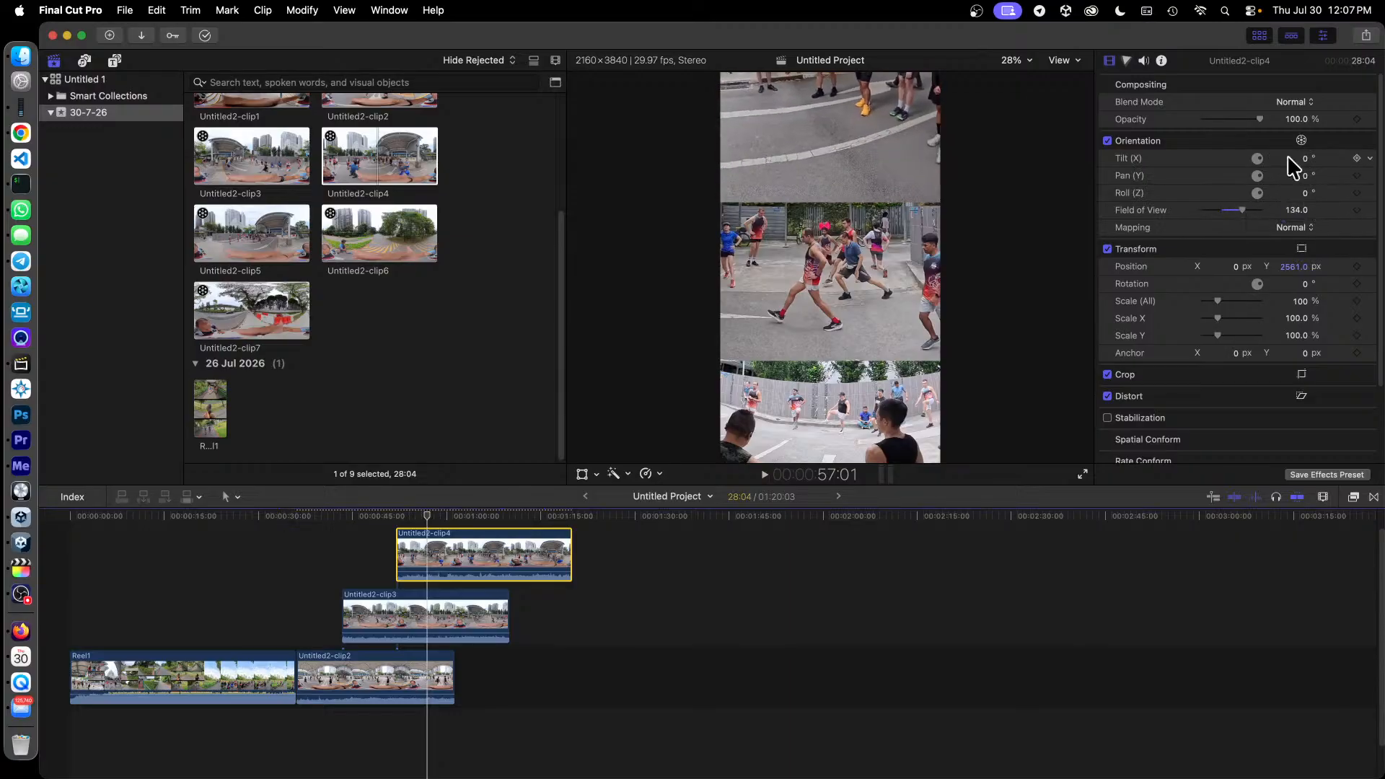
left_click_drag(1260, 157, 1298, 159)
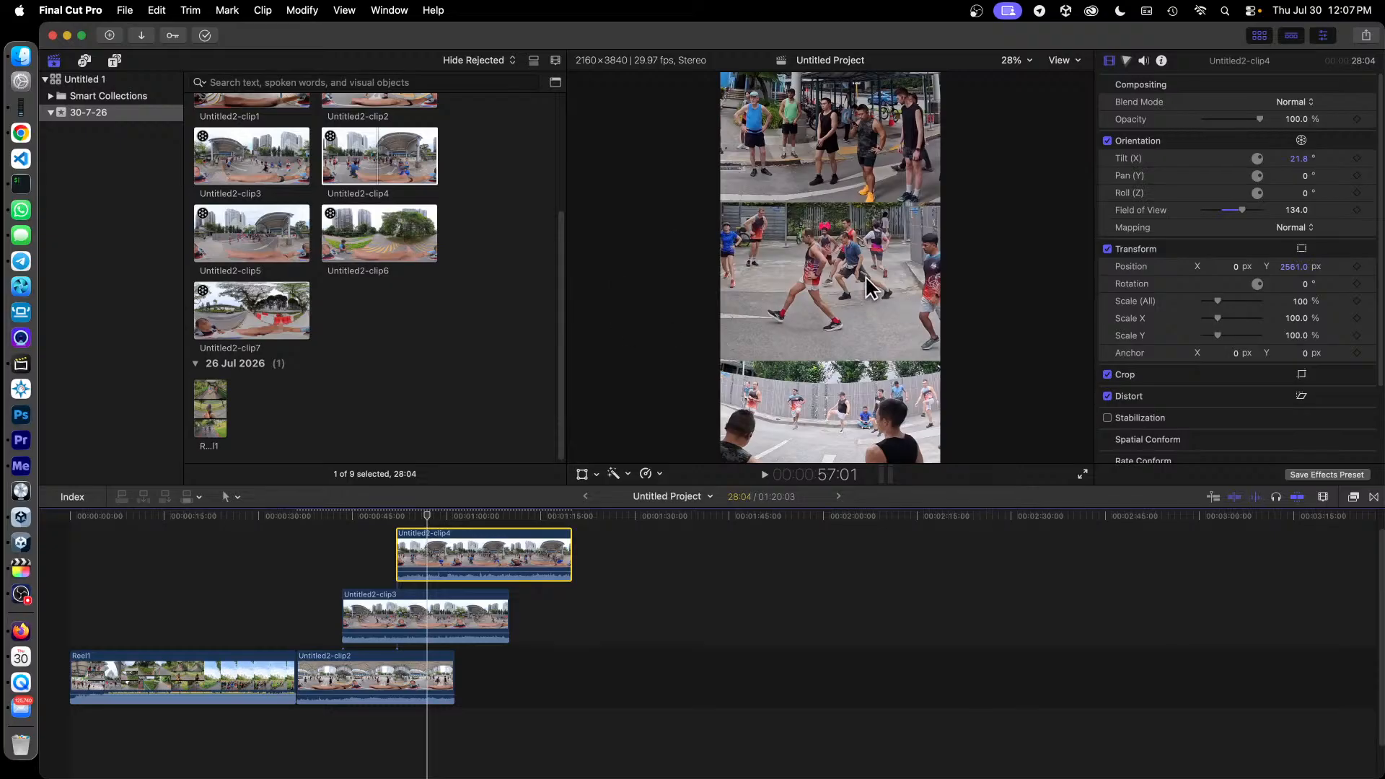
Step: Scrub the timeline from the end of Reel1 to about 51:29 to review the stacked clips appearing
left_click(287, 518)
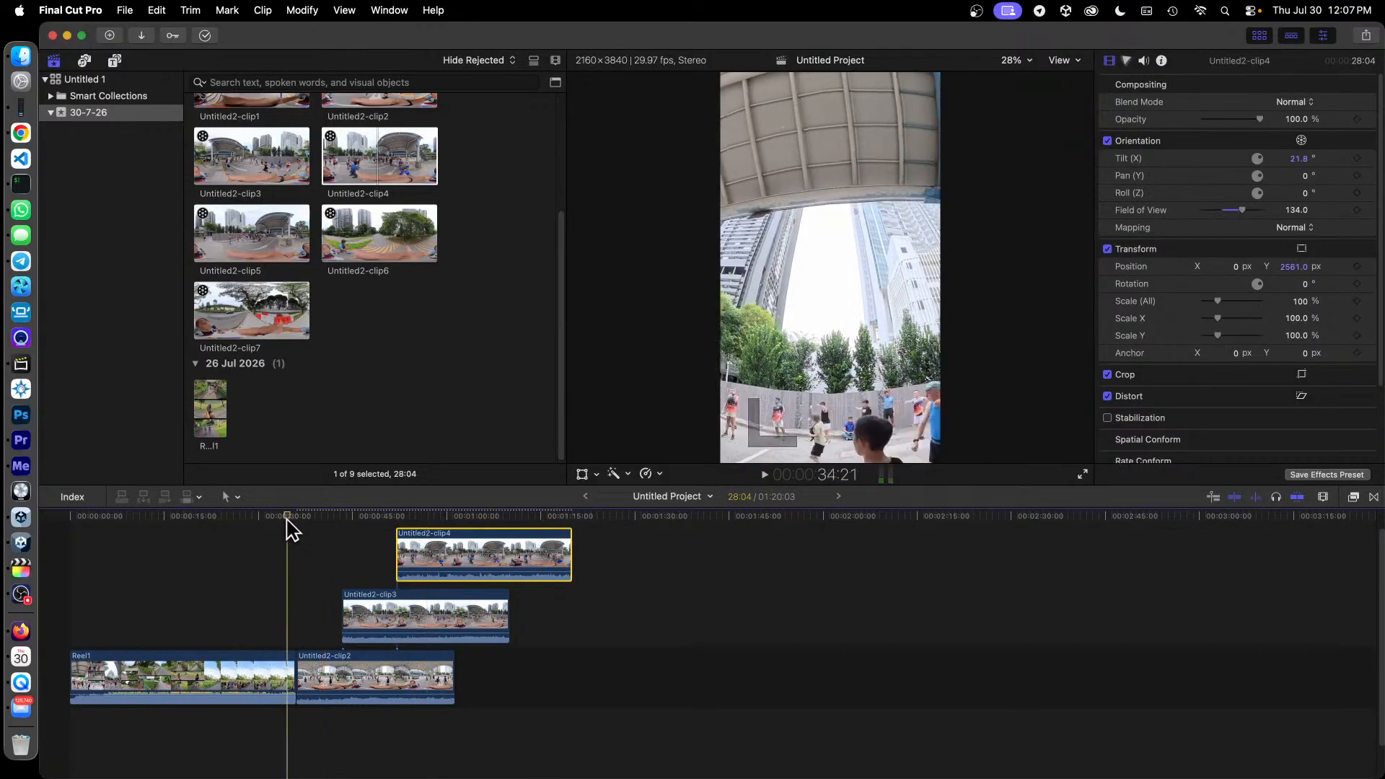
left_click_drag(287, 517, 379, 528)
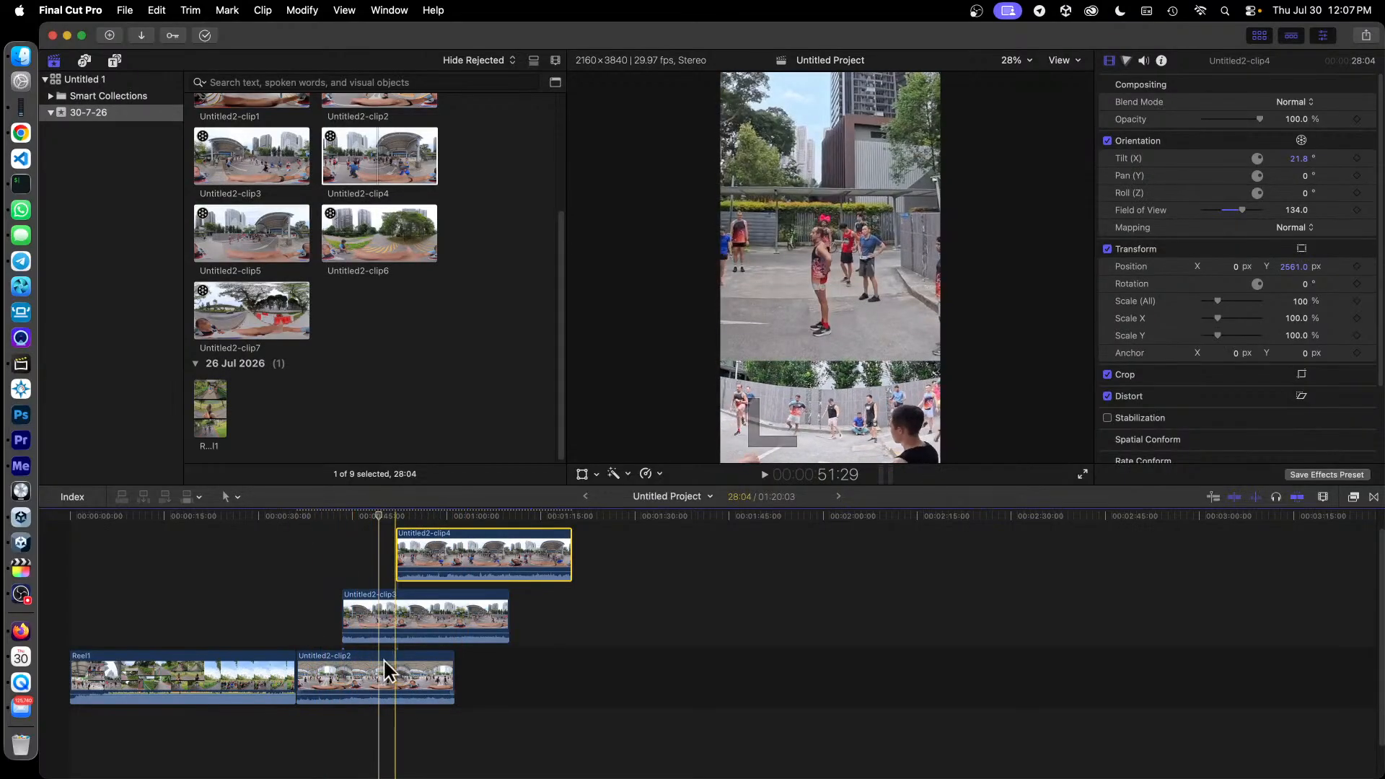
Step: Delete Reel1 from the primary storyline and close the gap it leaves, so Untitled2-clip2 starts the timeline
left_click(188, 673)
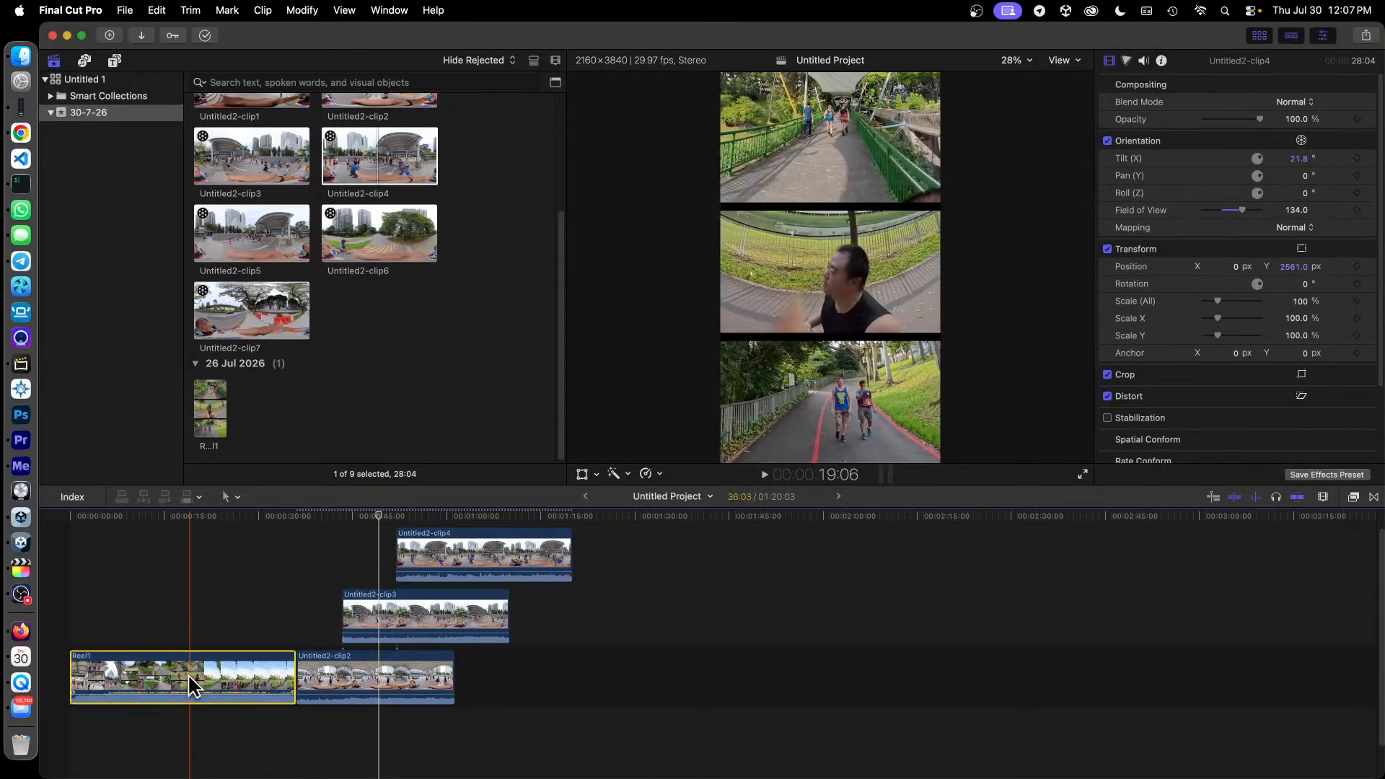
right_click(235, 691)
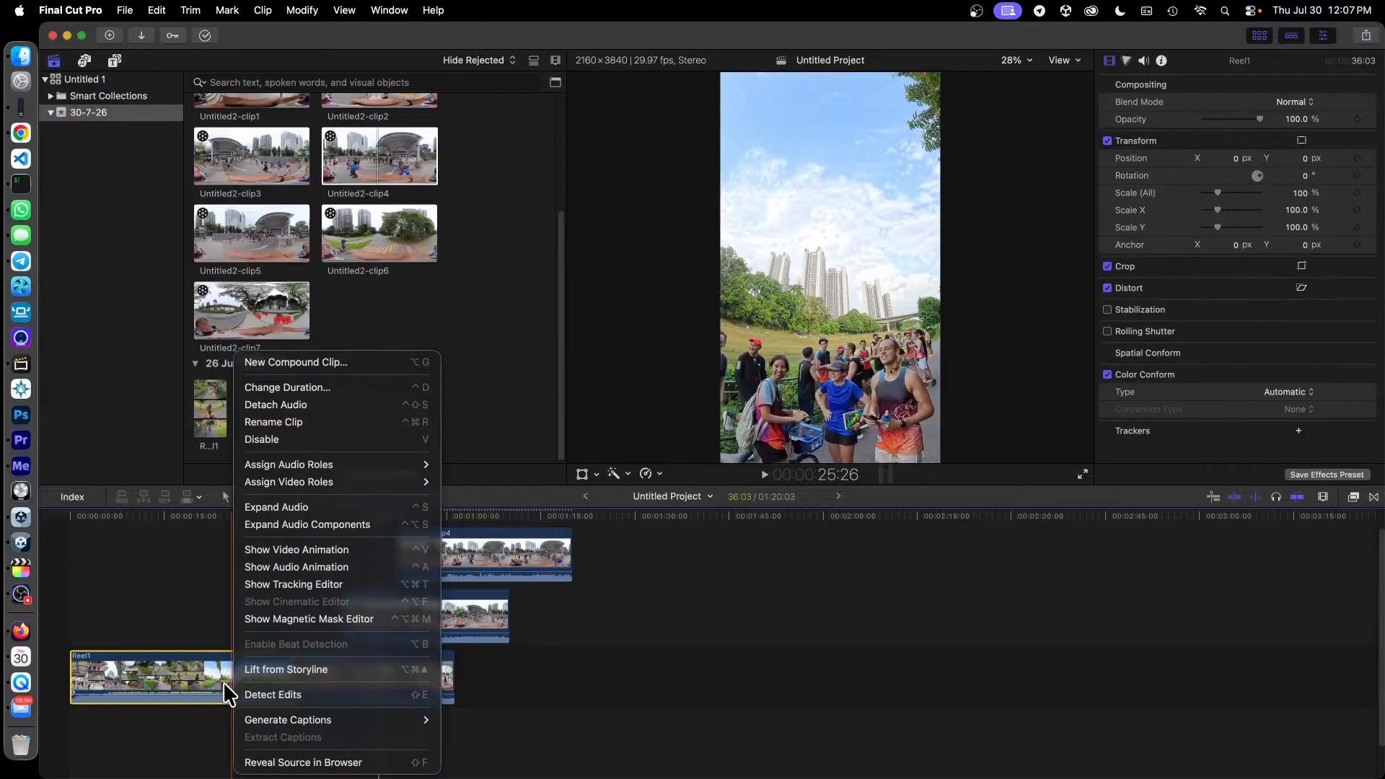
left_click(214, 683)
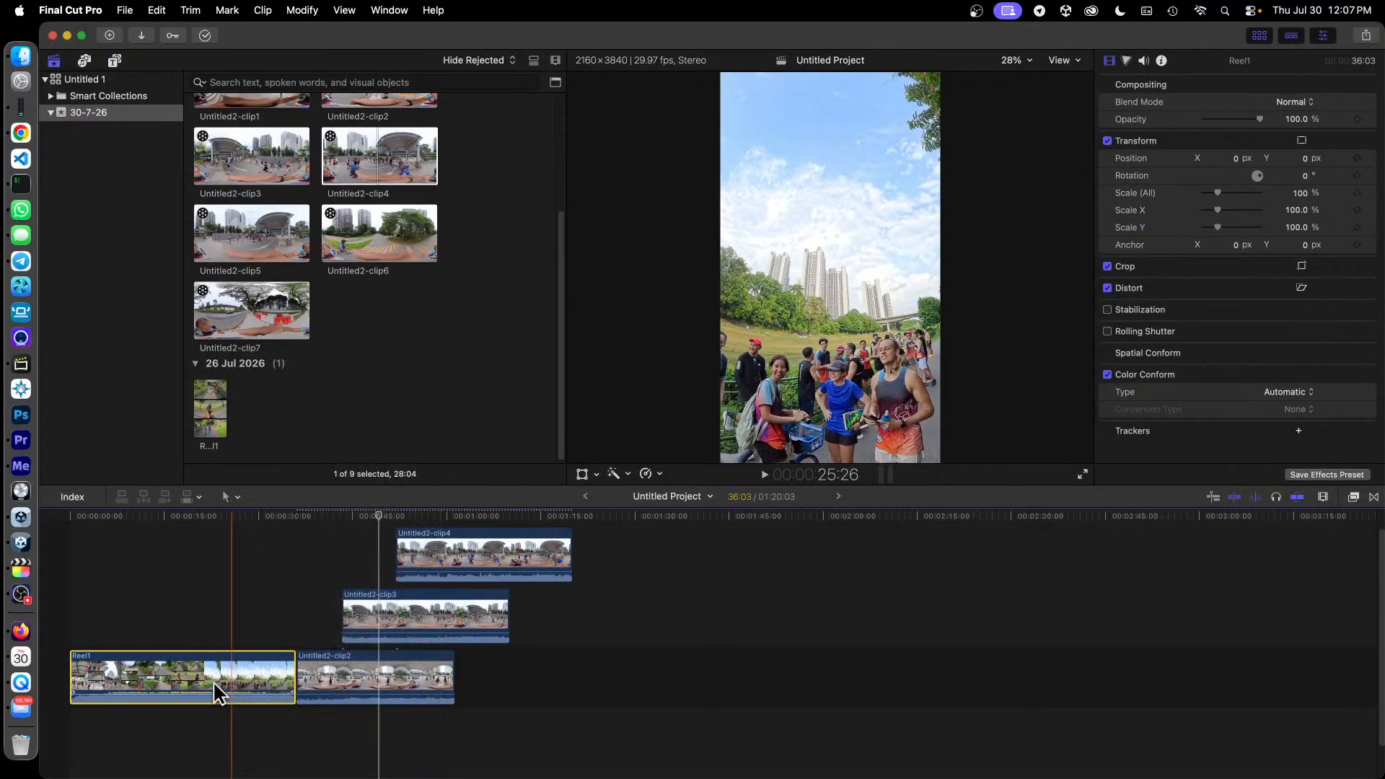
key("shift+Delete")
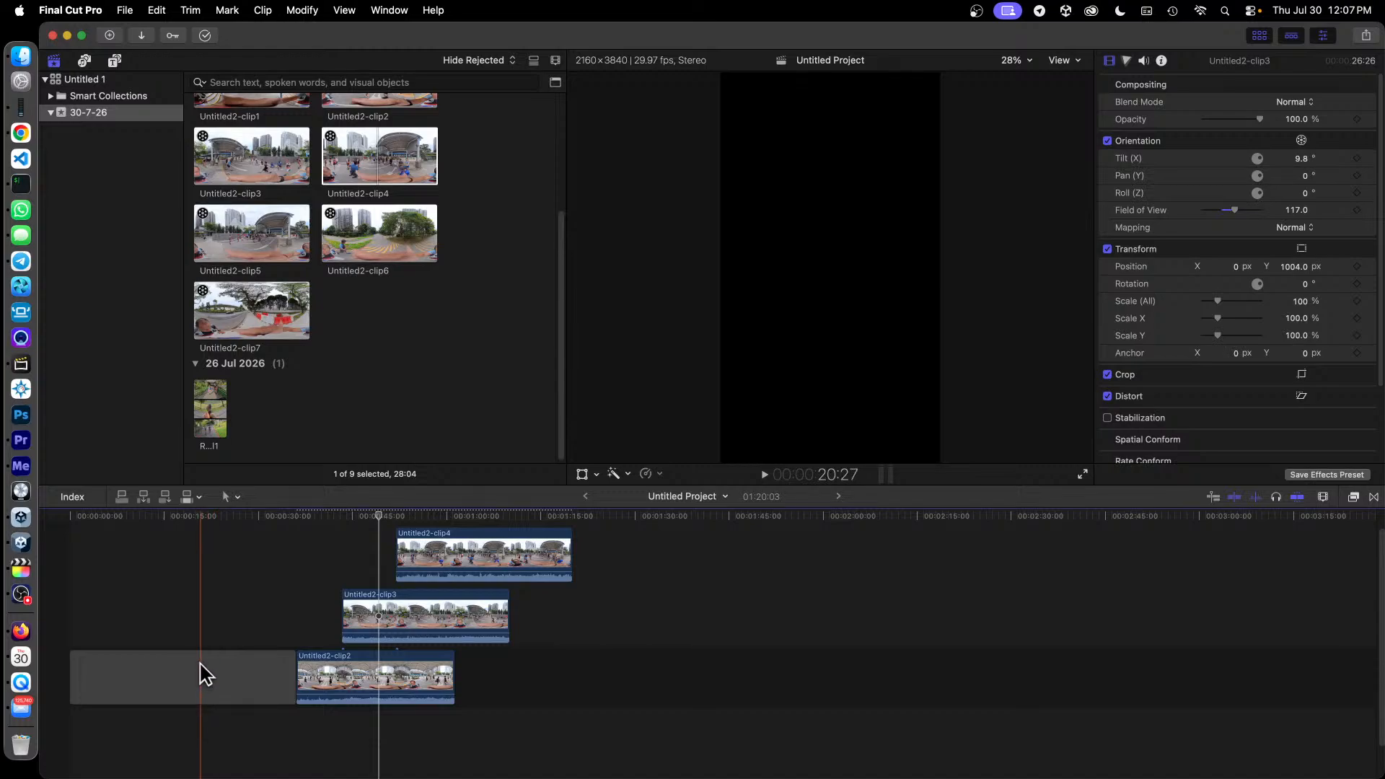
right_click(164, 675)
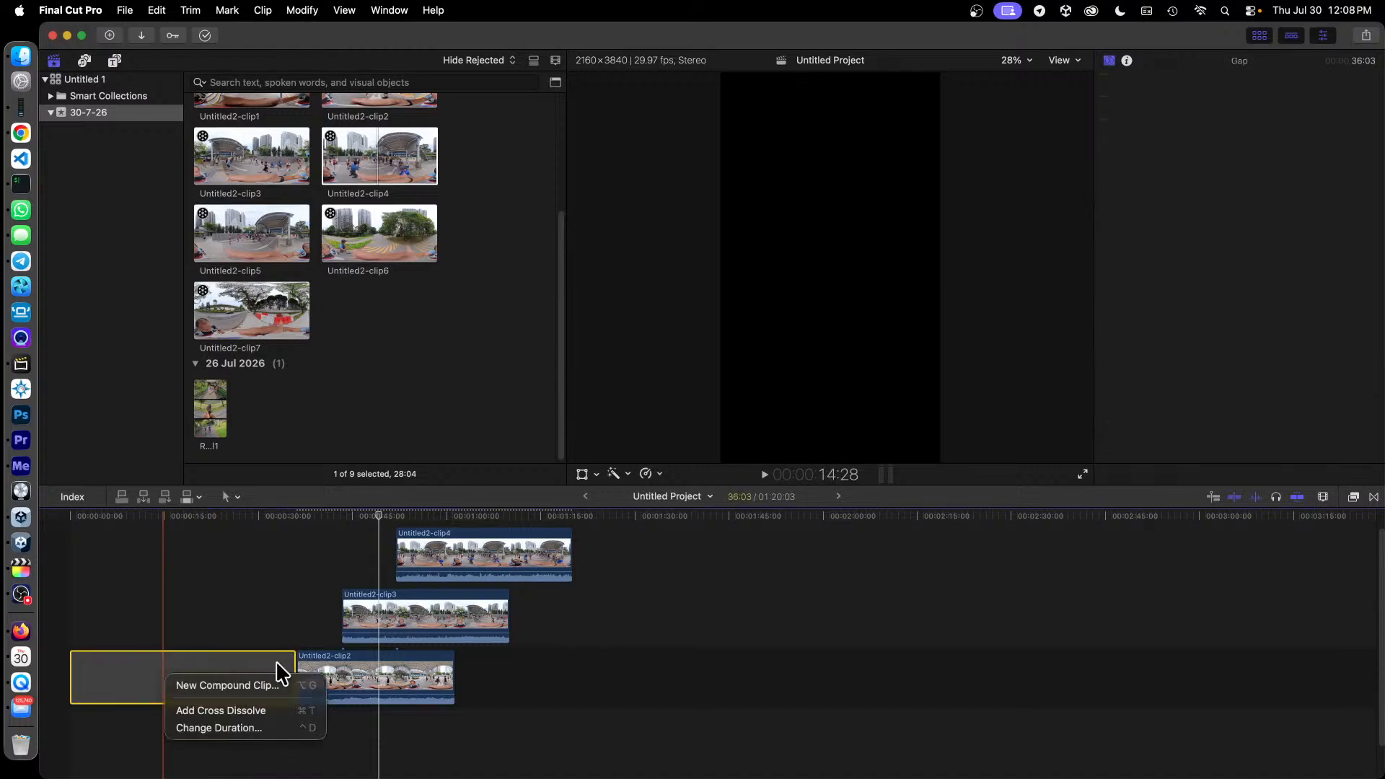
left_click(287, 671)
left_click_drag(287, 671, 20, 665)
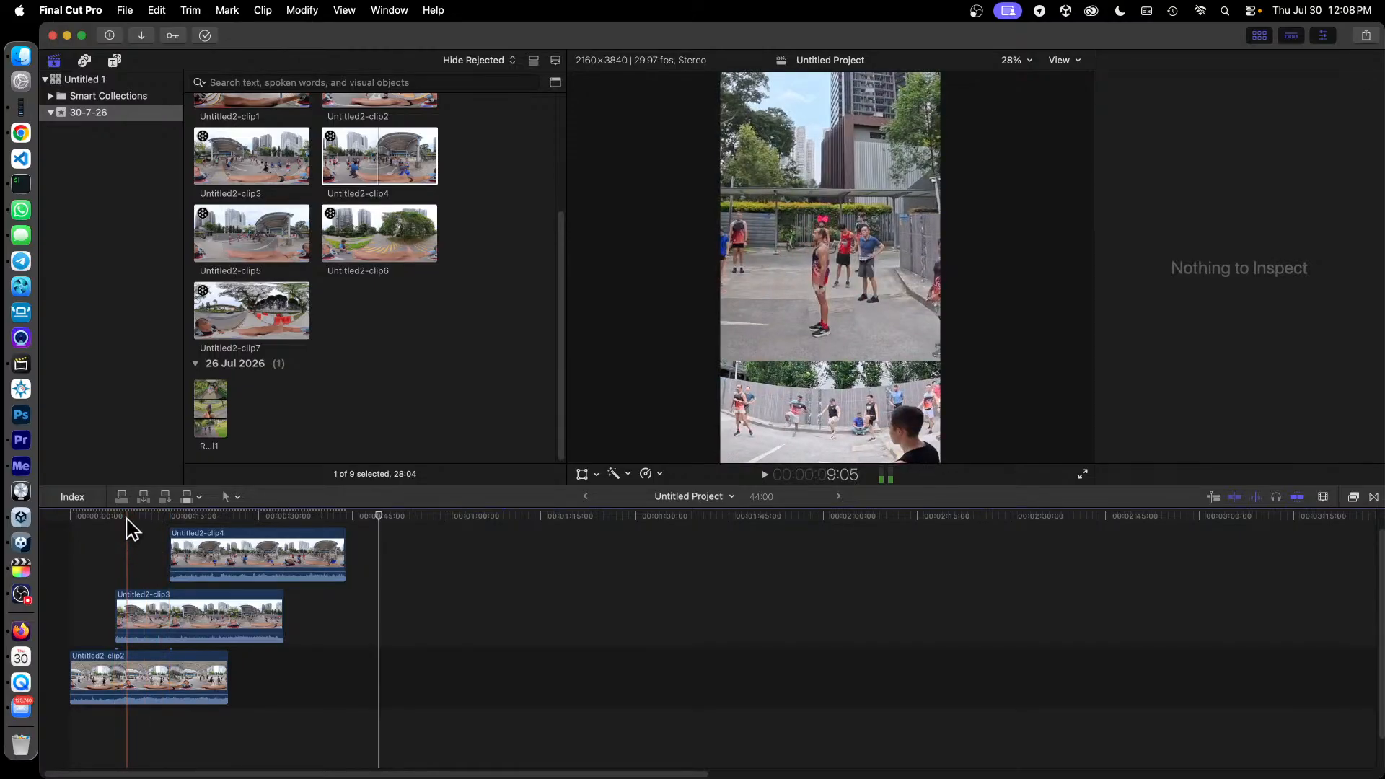
Step: Play the stacked clips from the start of the timeline to about 21:25 to check the three-band layout
left_click_drag(126, 517, 2, 518)
key("End")
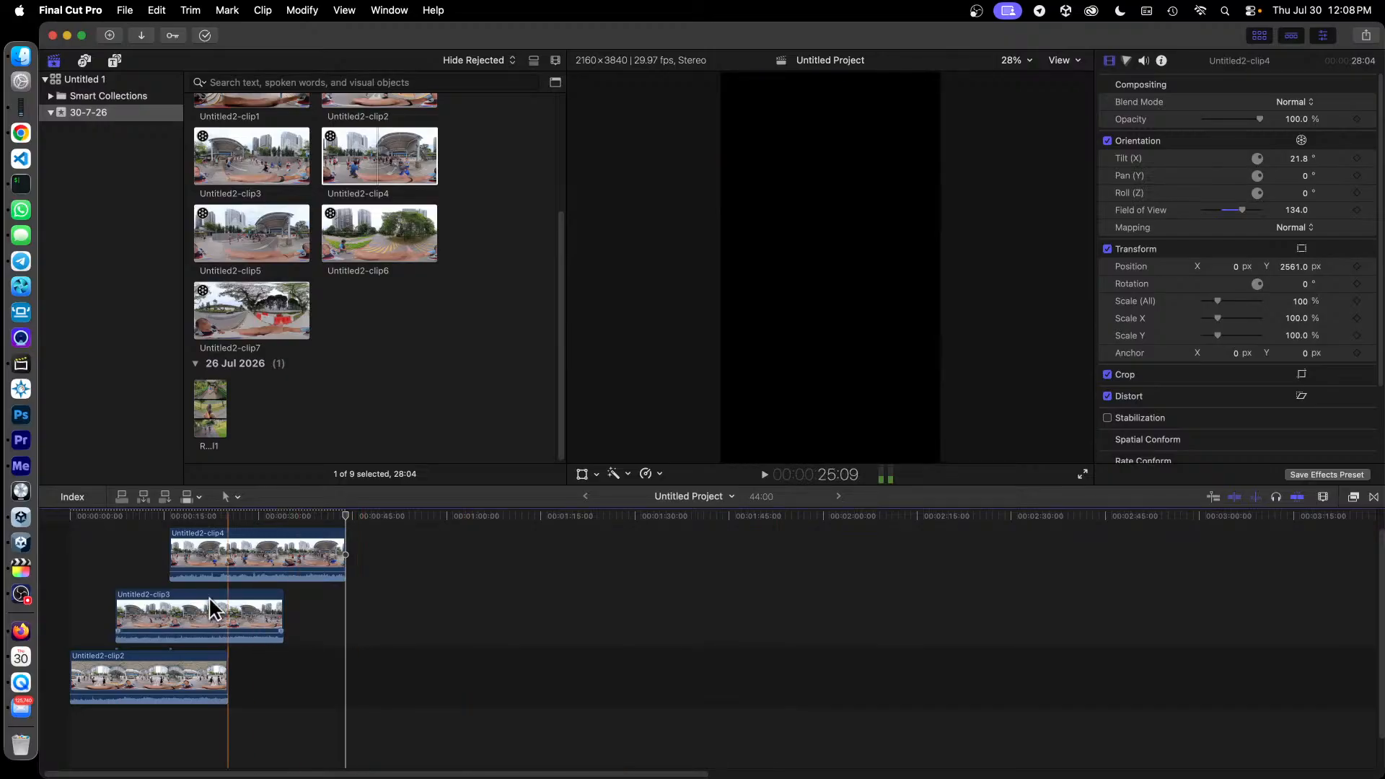
left_click_drag(115, 518, 48, 522)
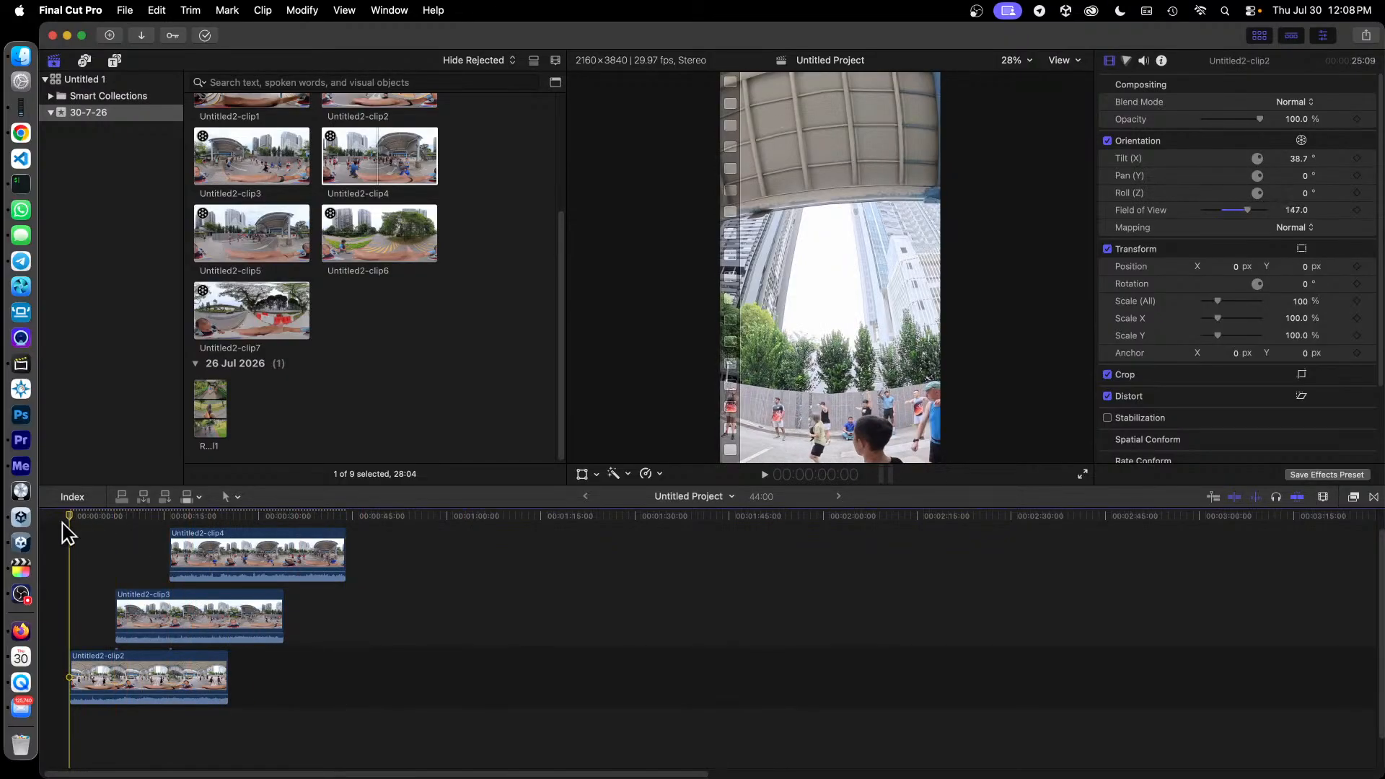
left_click(764, 474)
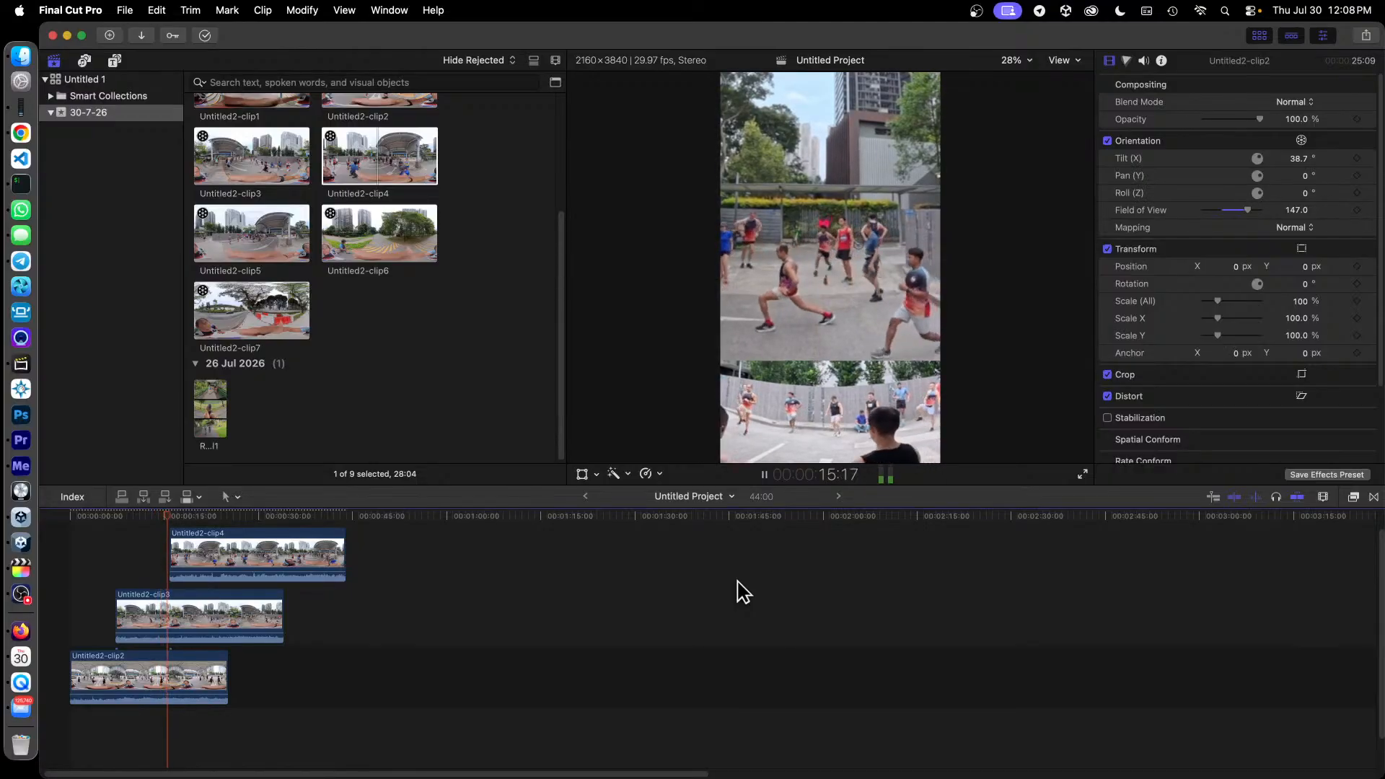
left_click(765, 476)
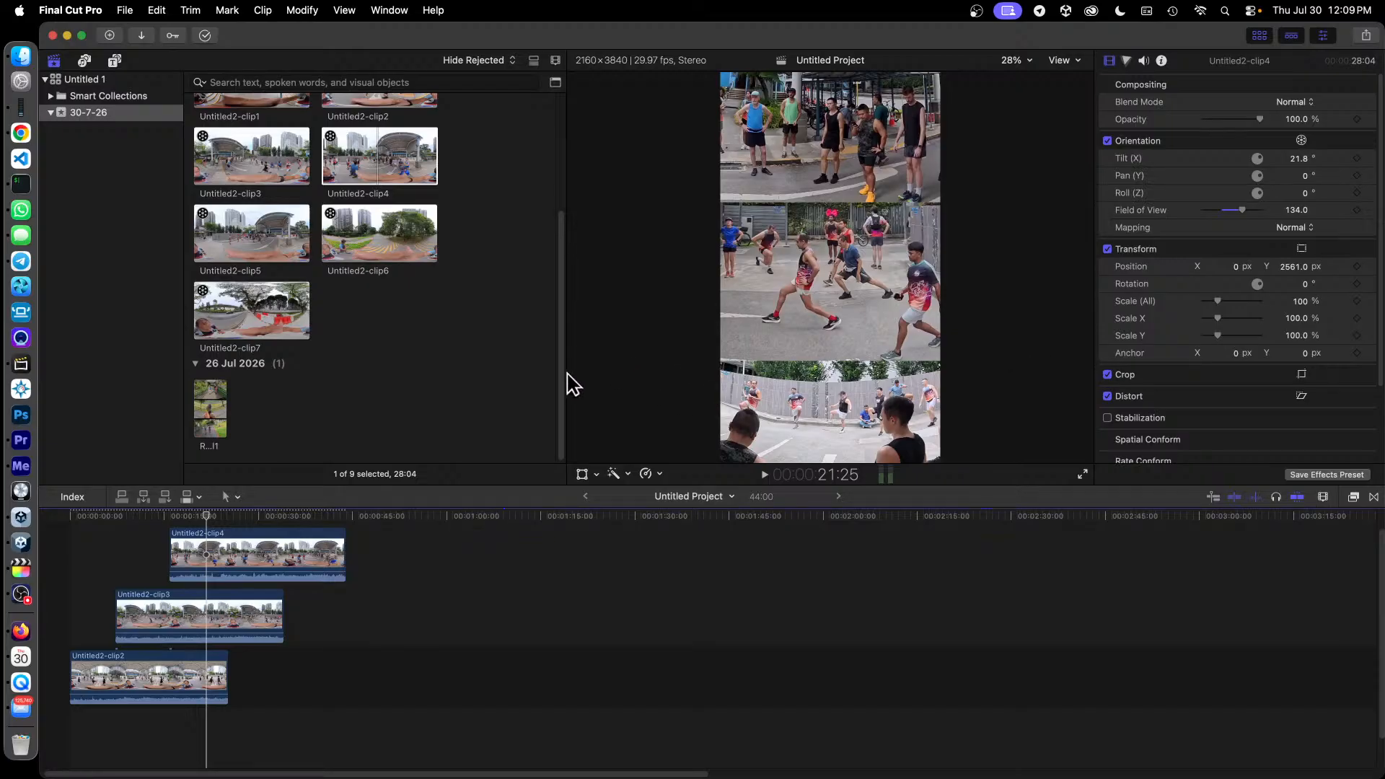
Step: Review the source clips, switch to Premiere, and examine its imported clips and the Immersive Video effects down to VR Projection
left_click_drag(563, 386, 569, 312)
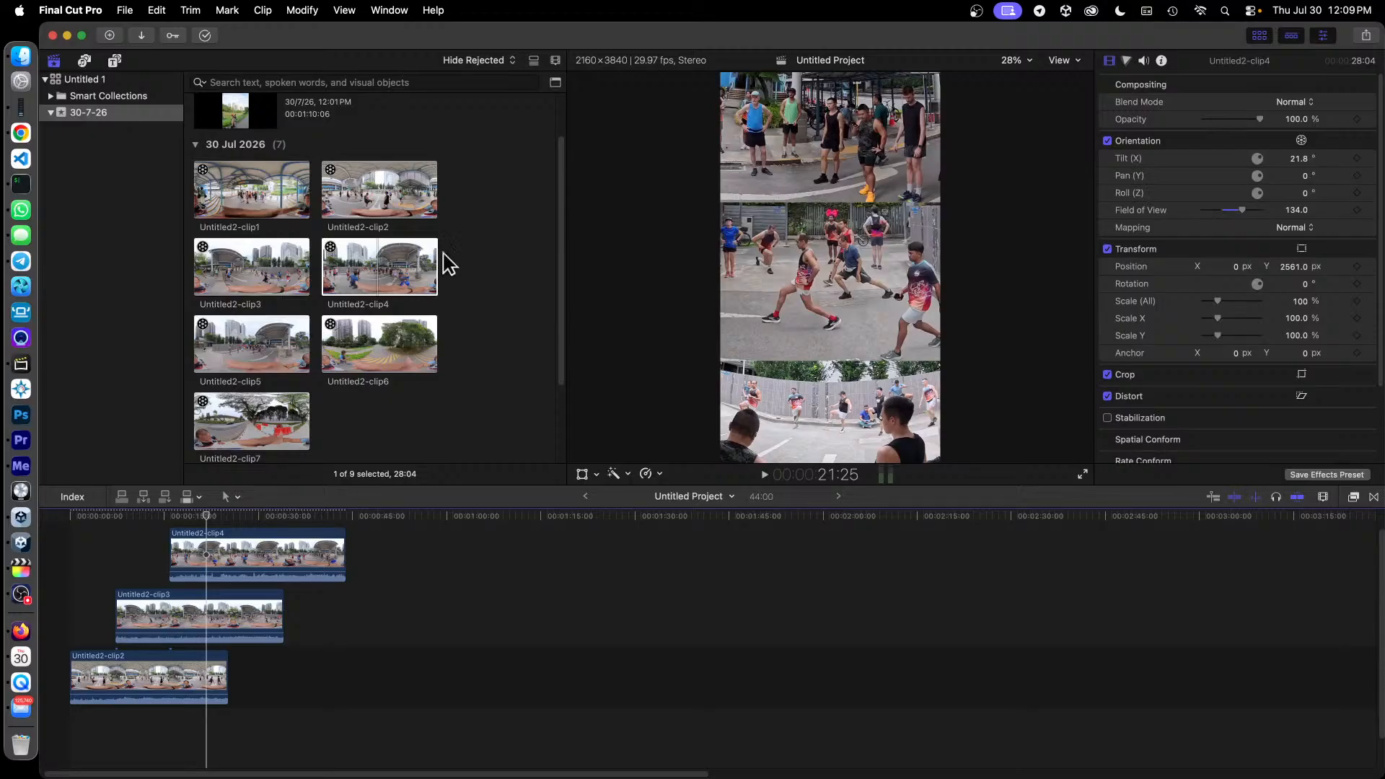
left_click(22, 441)
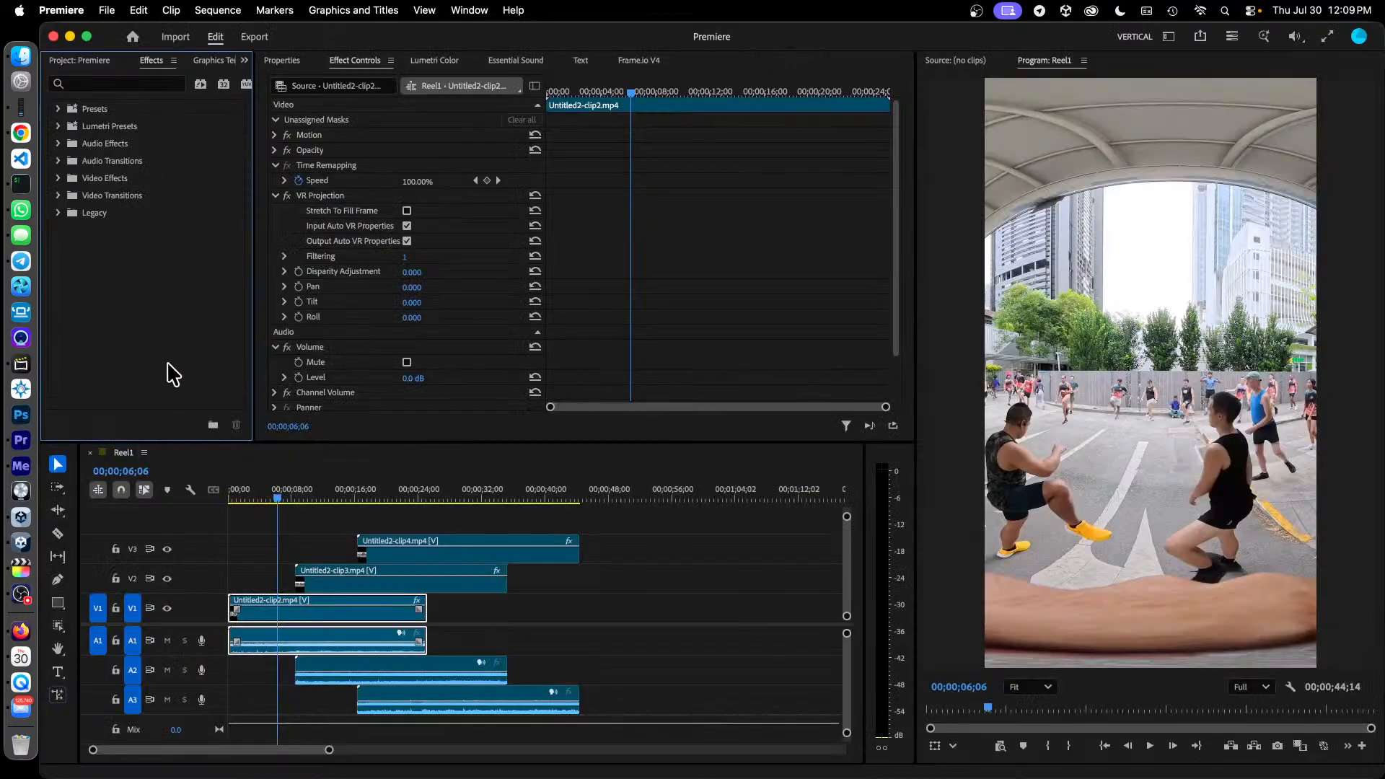
left_click(100, 62)
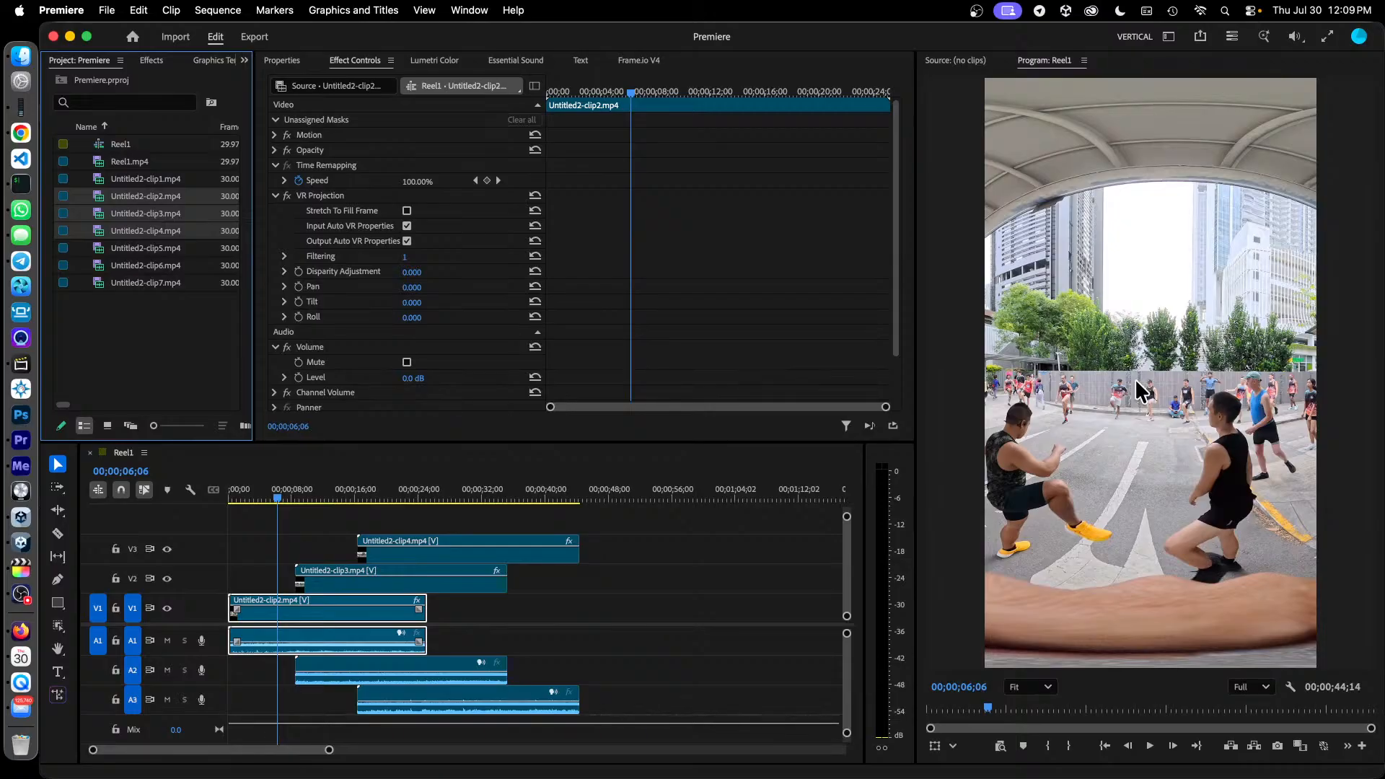
left_click(151, 61)
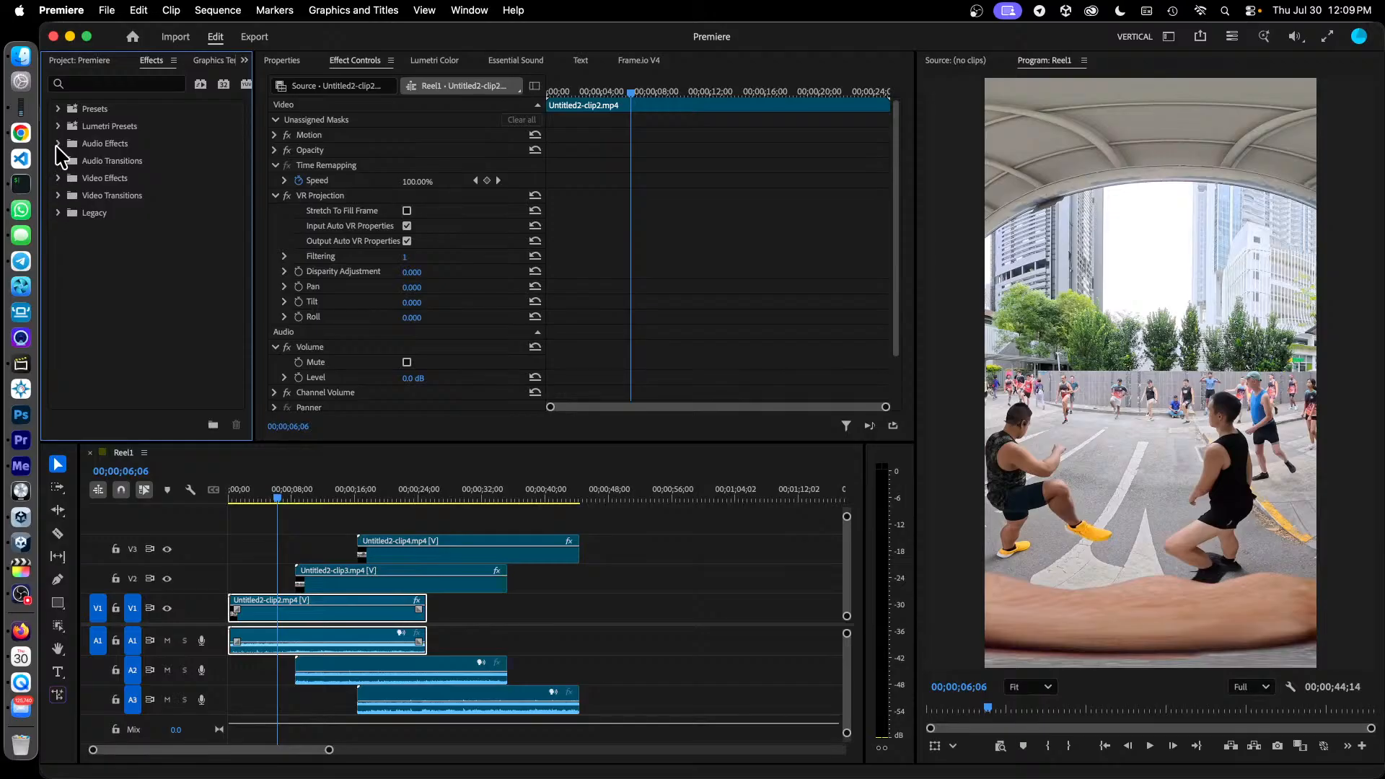
left_click(59, 178)
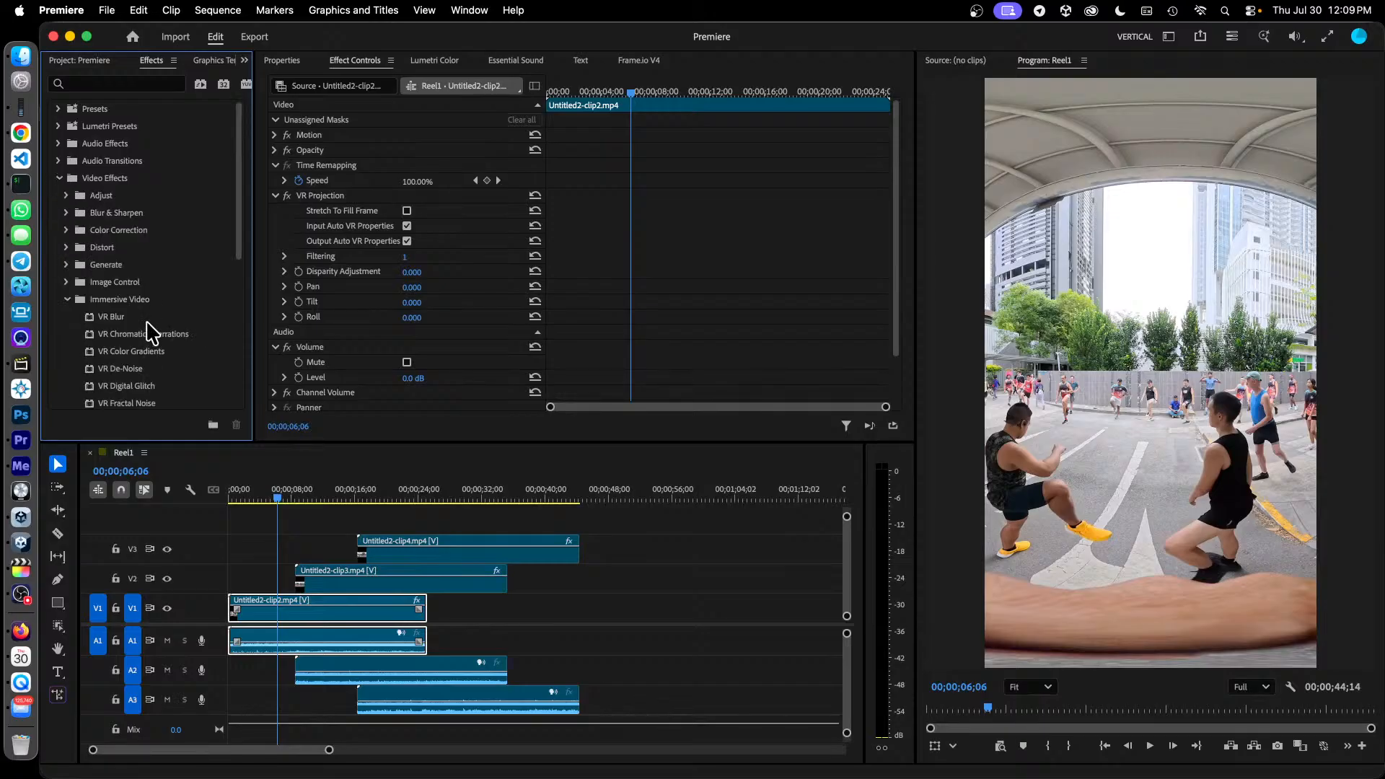
scroll(192, 306, "down", 5)
scroll(193, 310, "down", 1)
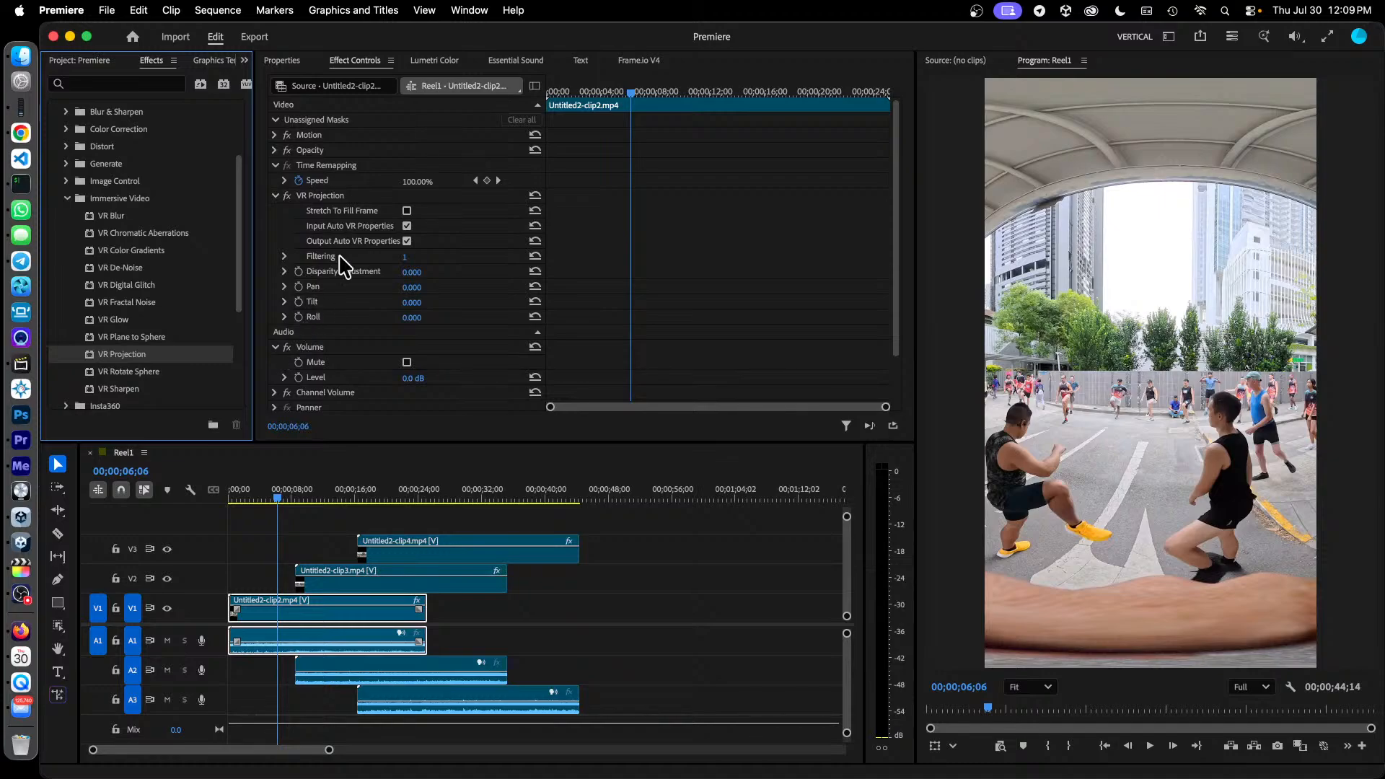
Step: Try Stretch To Fill Frame in the VR Projection effect of Untitled2-clip2, and turn it back off
left_click(333, 196)
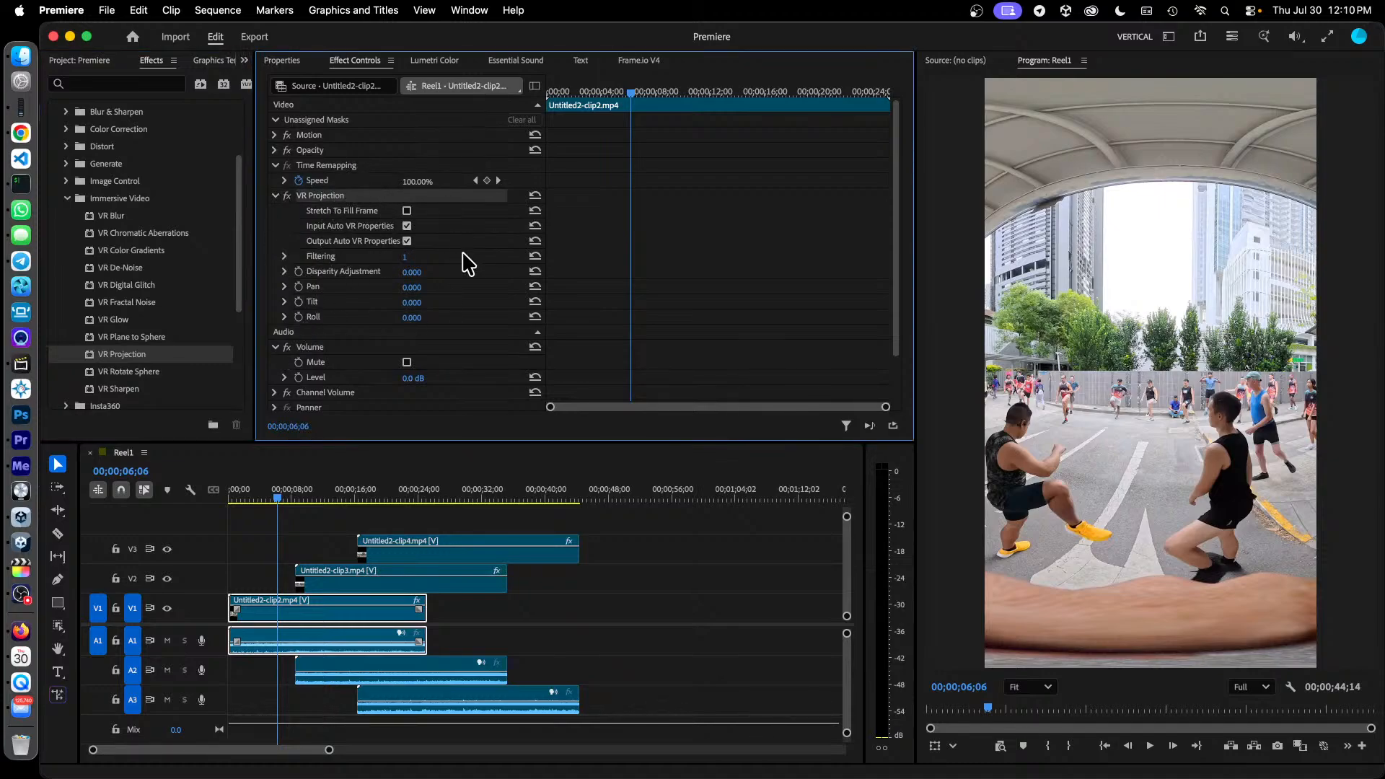
left_click(407, 211)
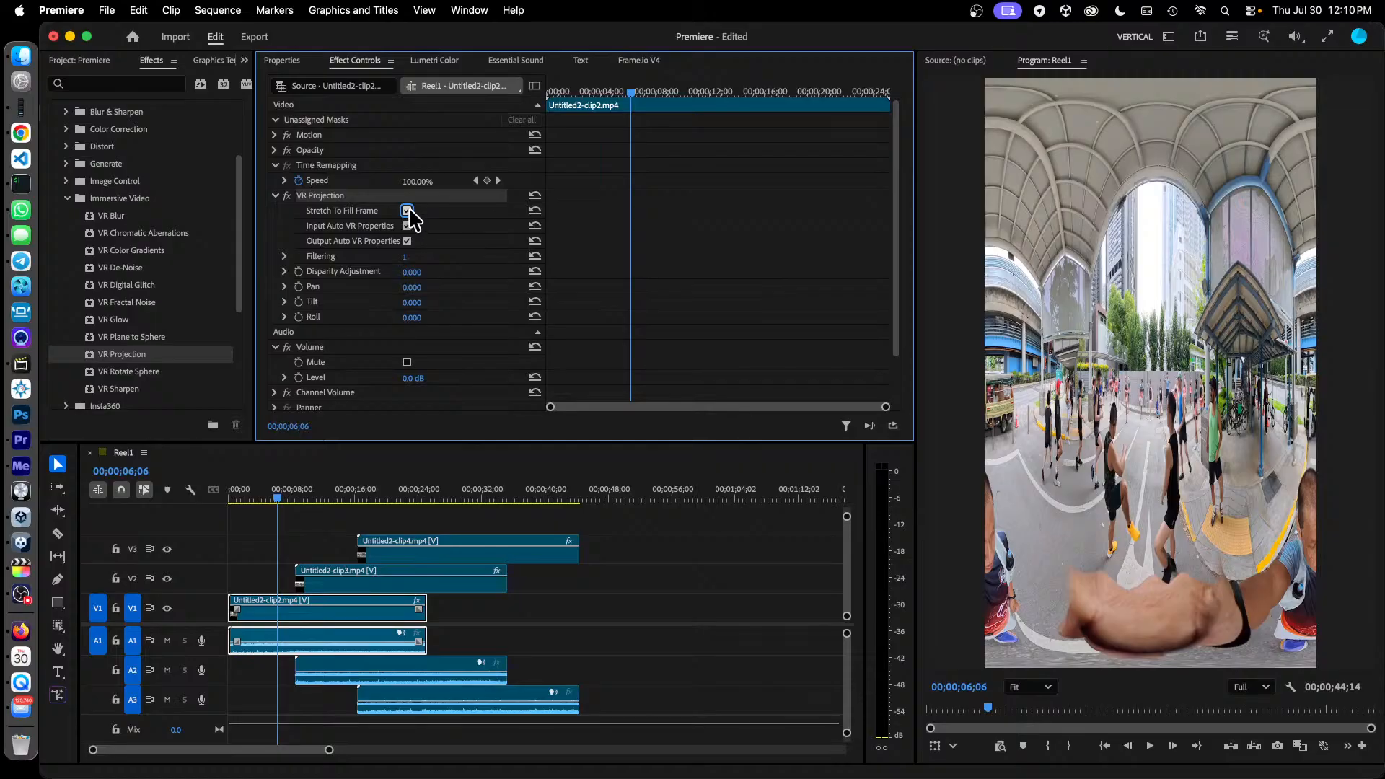
left_click(406, 211)
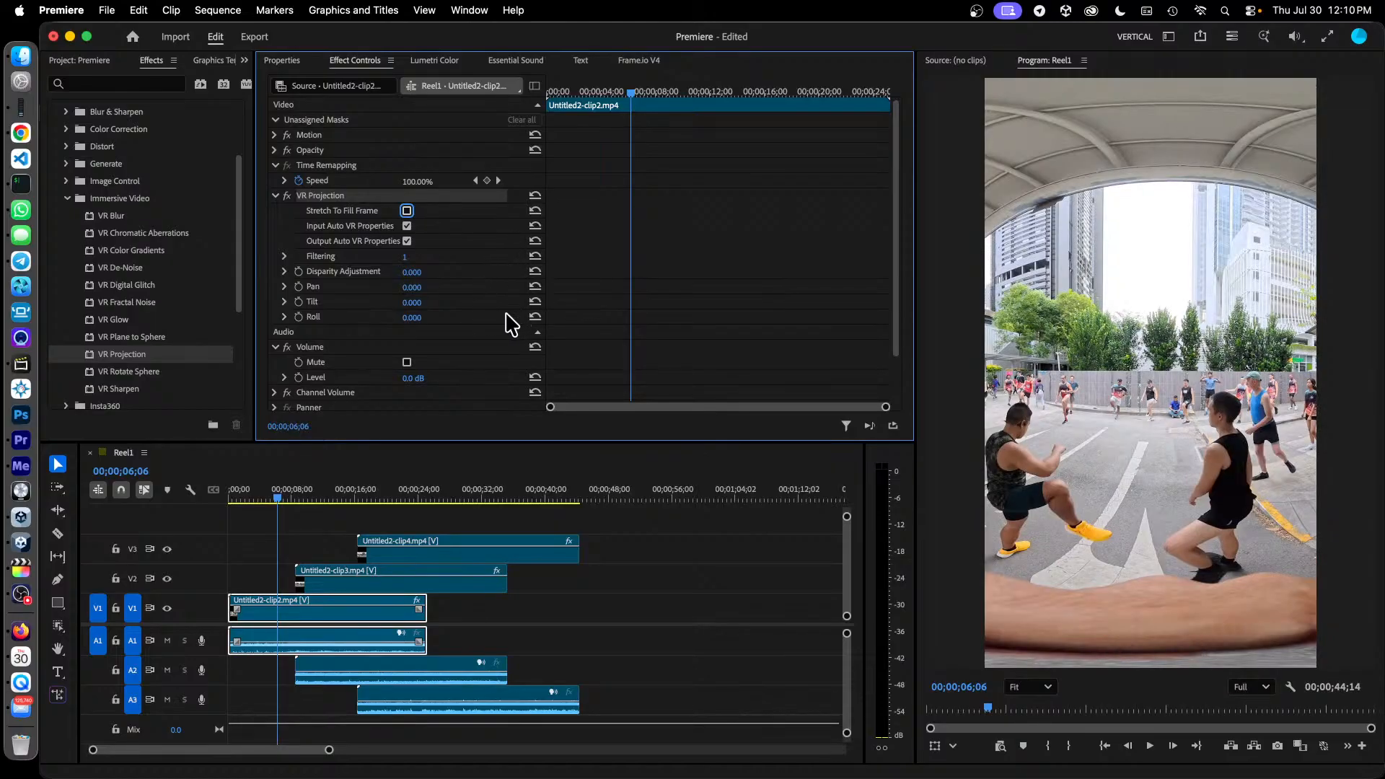
Step: Set the VR Projection of Untitled2-clip2 to pan 3, tilt 6, roll 1 and disparity adjustment -32
left_click_drag(411, 287, 405, 317)
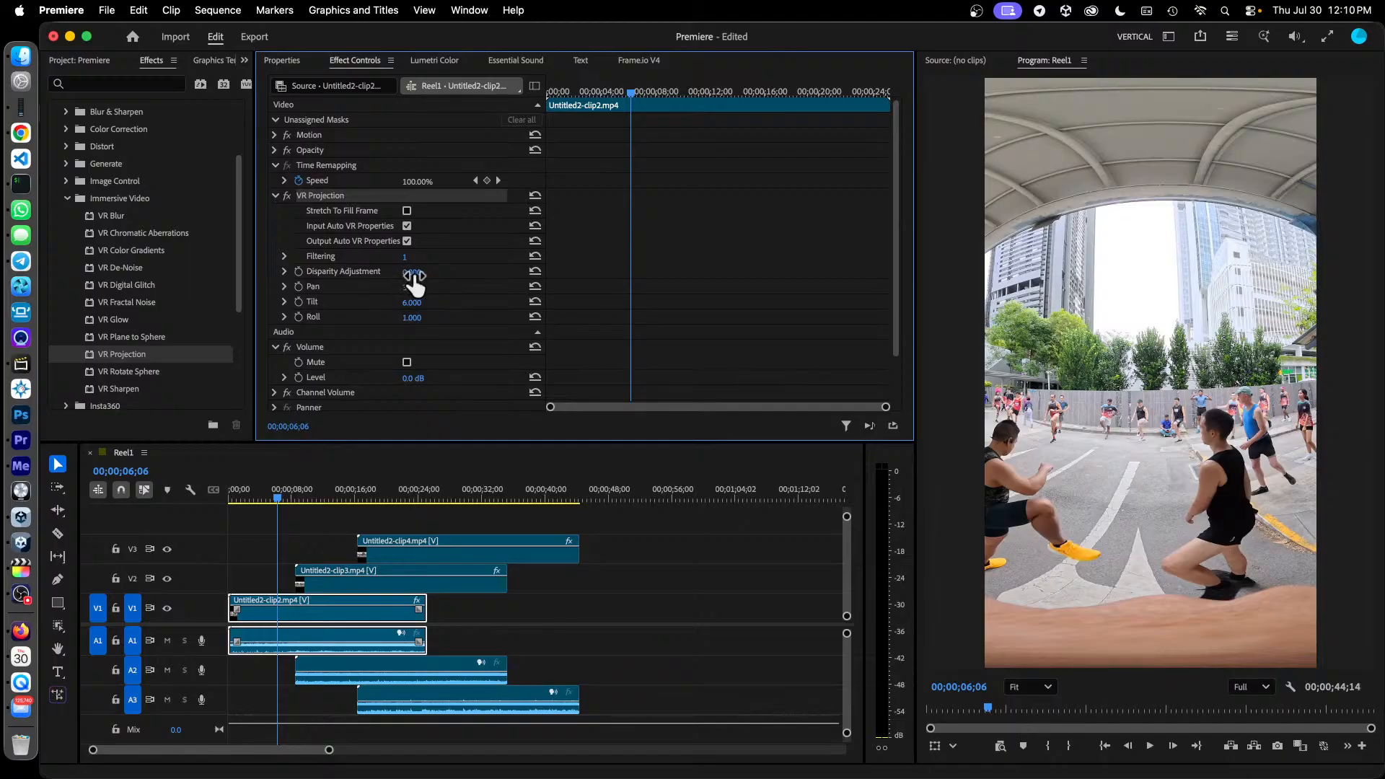
left_click_drag(414, 274, 428, 274)
left_click_drag(409, 274, 397, 274)
Step: Try higher Filtering levels in the VR Projection of Untitled2-clip2, and return the value to 1
left_click(285, 256)
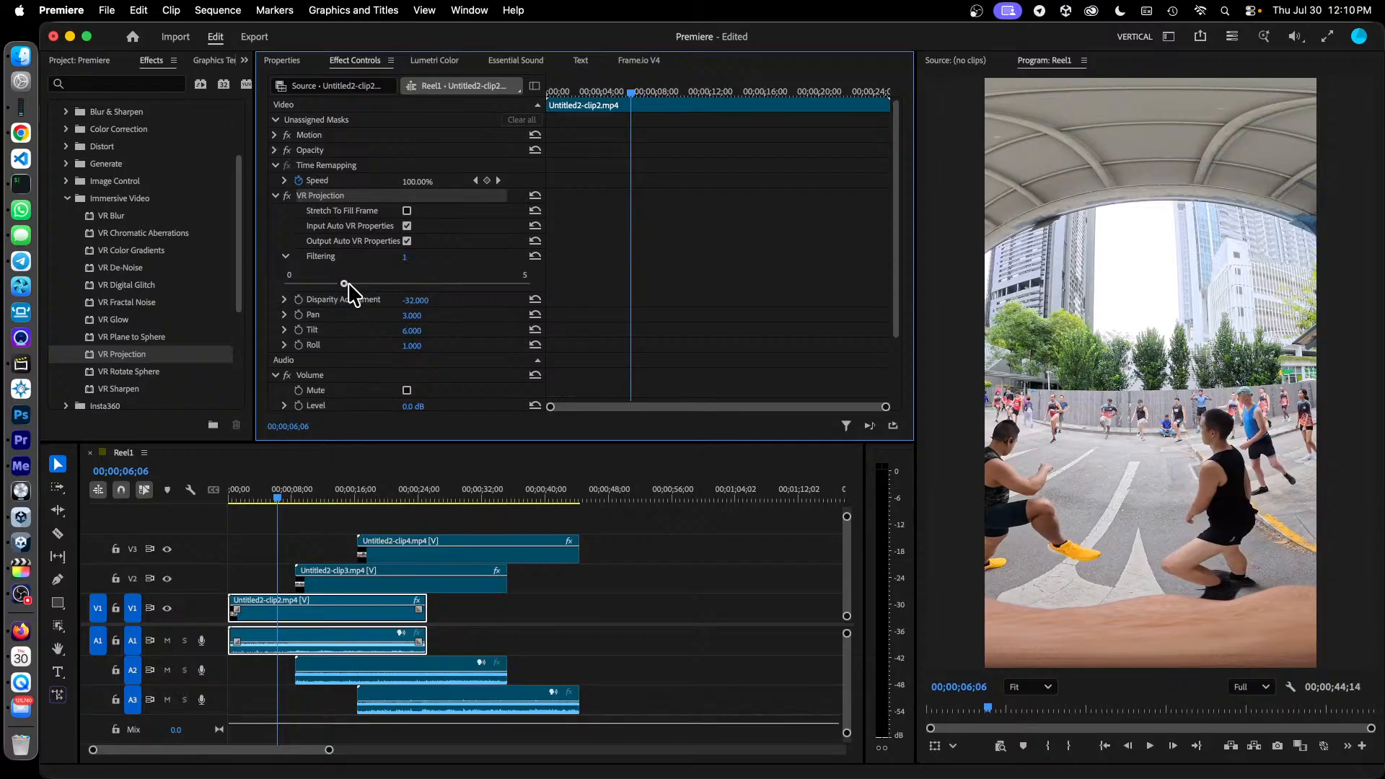
left_click_drag(346, 283, 550, 300)
left_click_drag(525, 284, 356, 289)
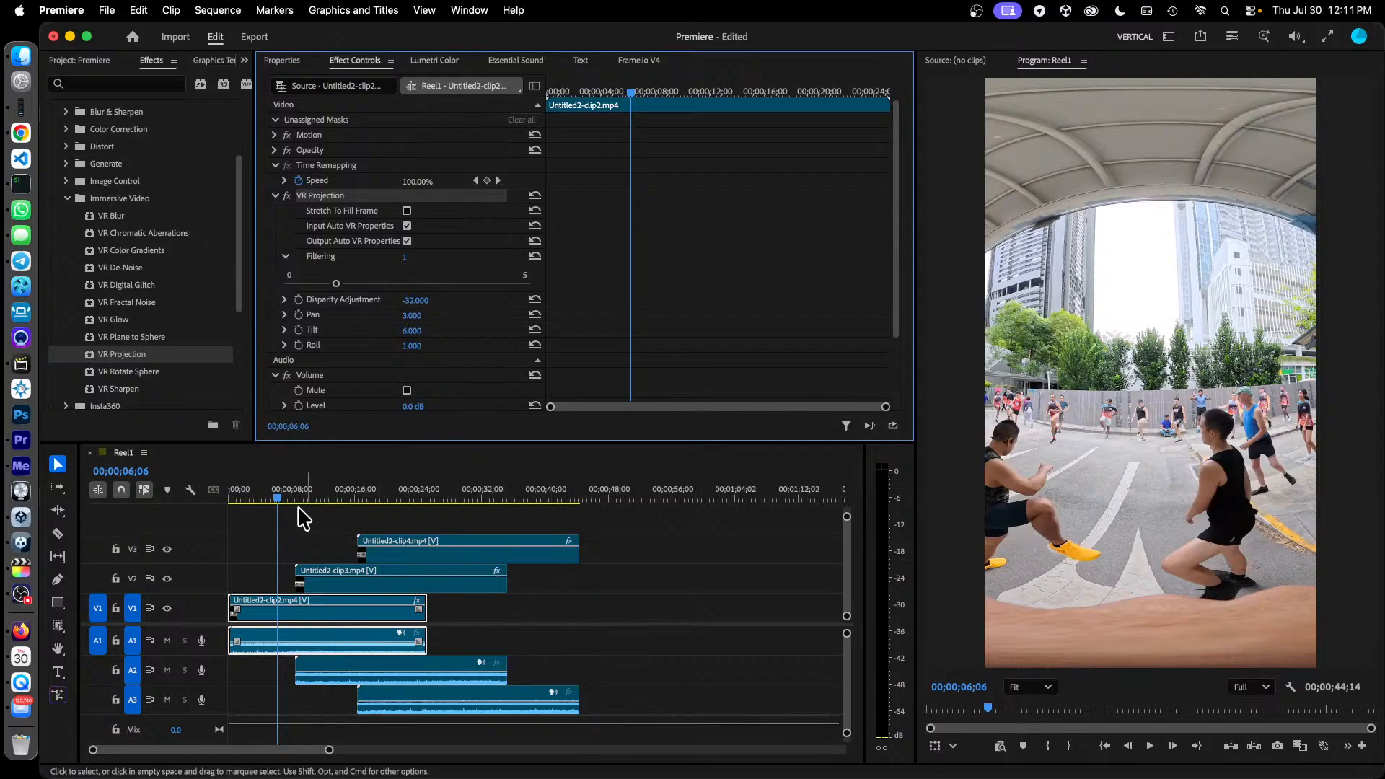
Step: Play the Reel1 sequence from its start to about 13:09 to examine how the stacked 360° clips are framed
left_click_drag(280, 499, 205, 538)
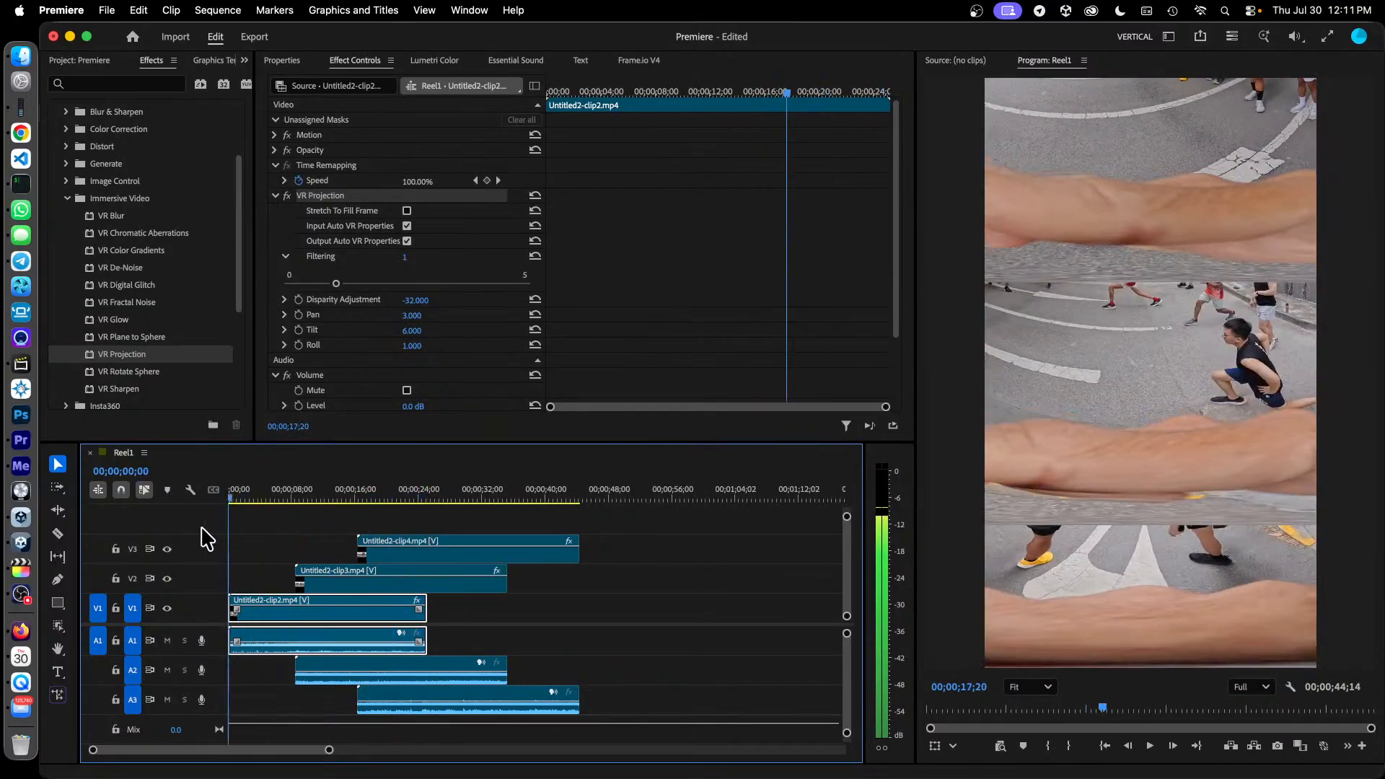
key("space")
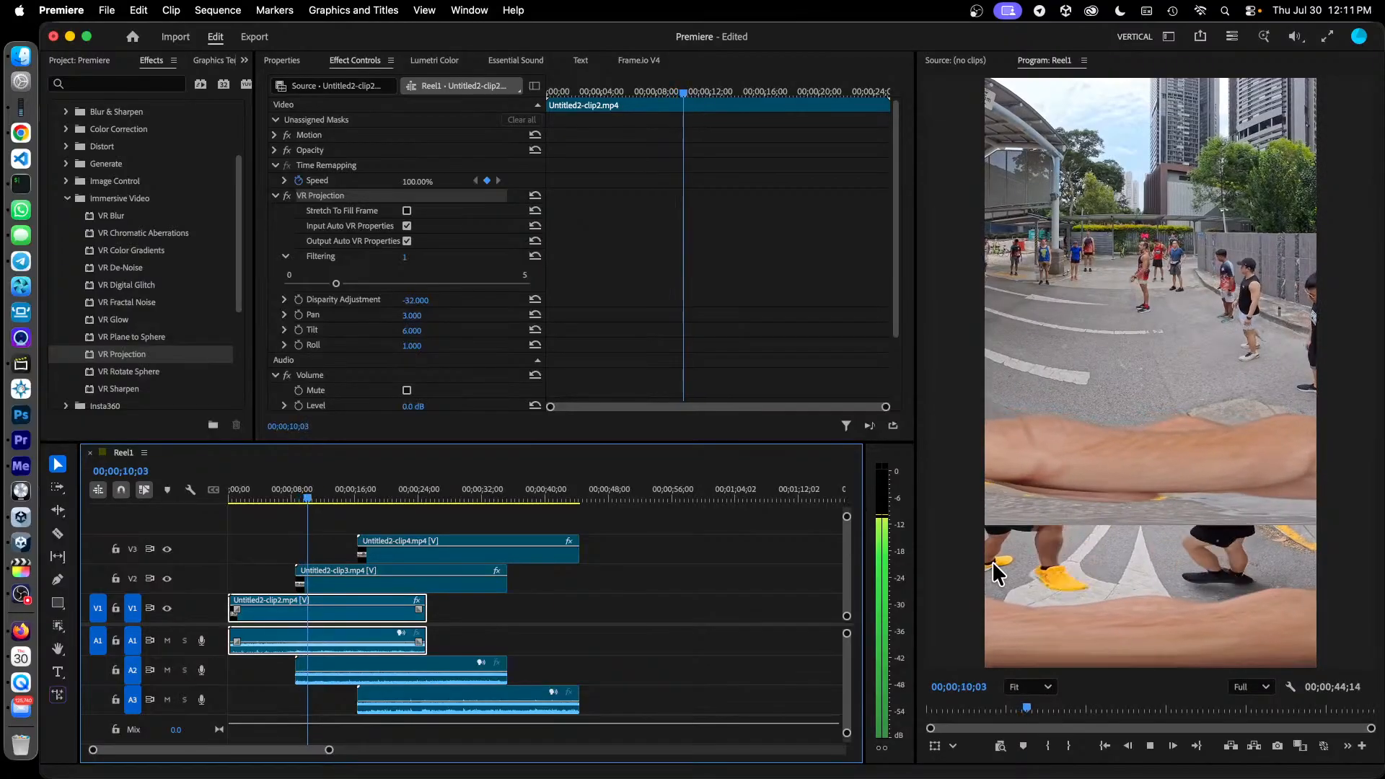
key("space")
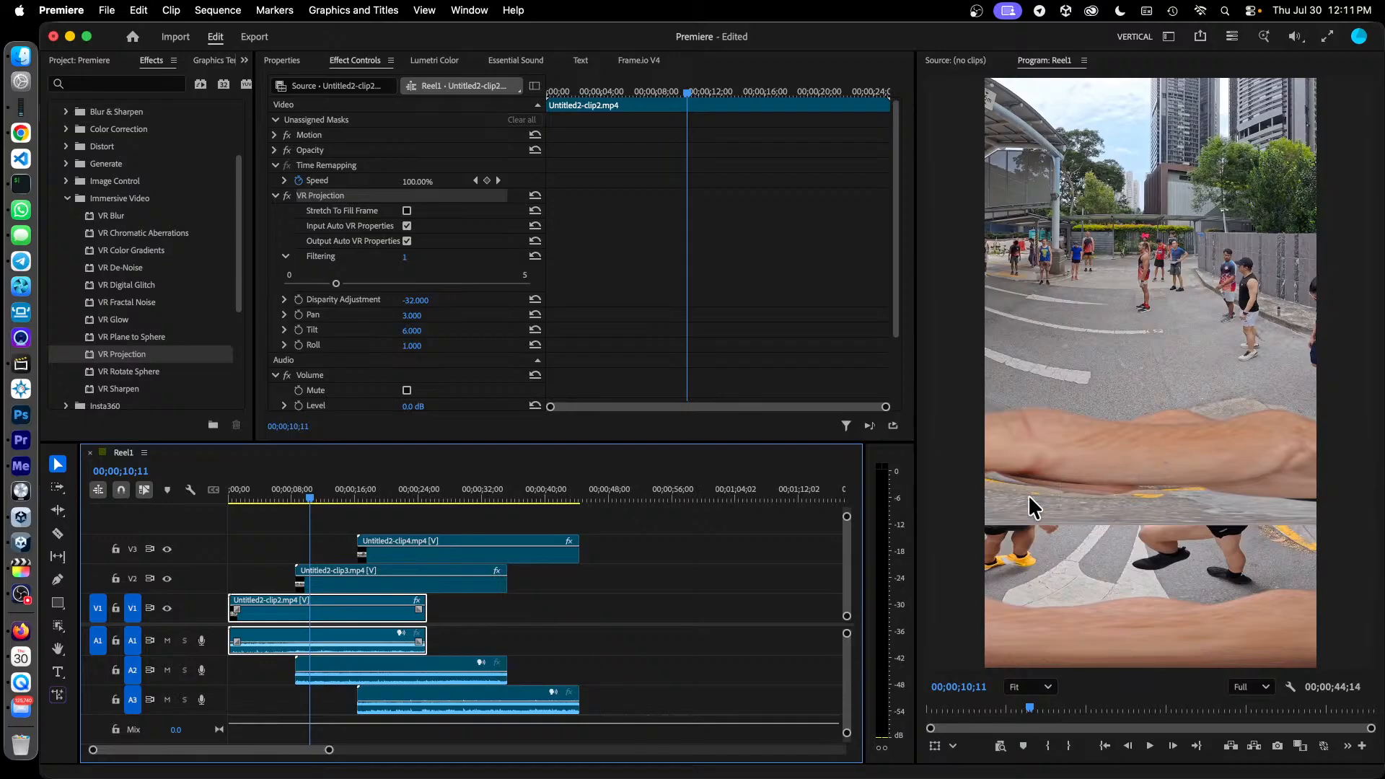
key("space")
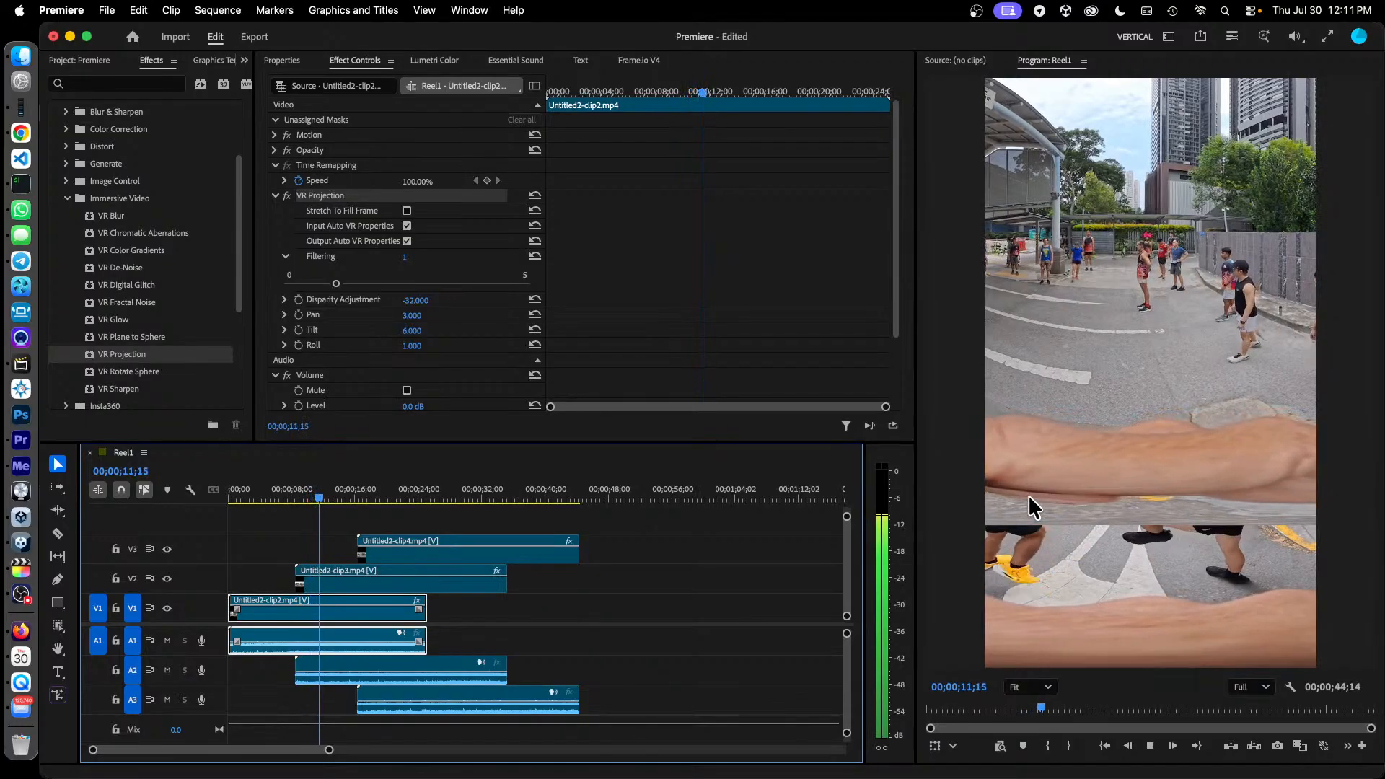
key("space")
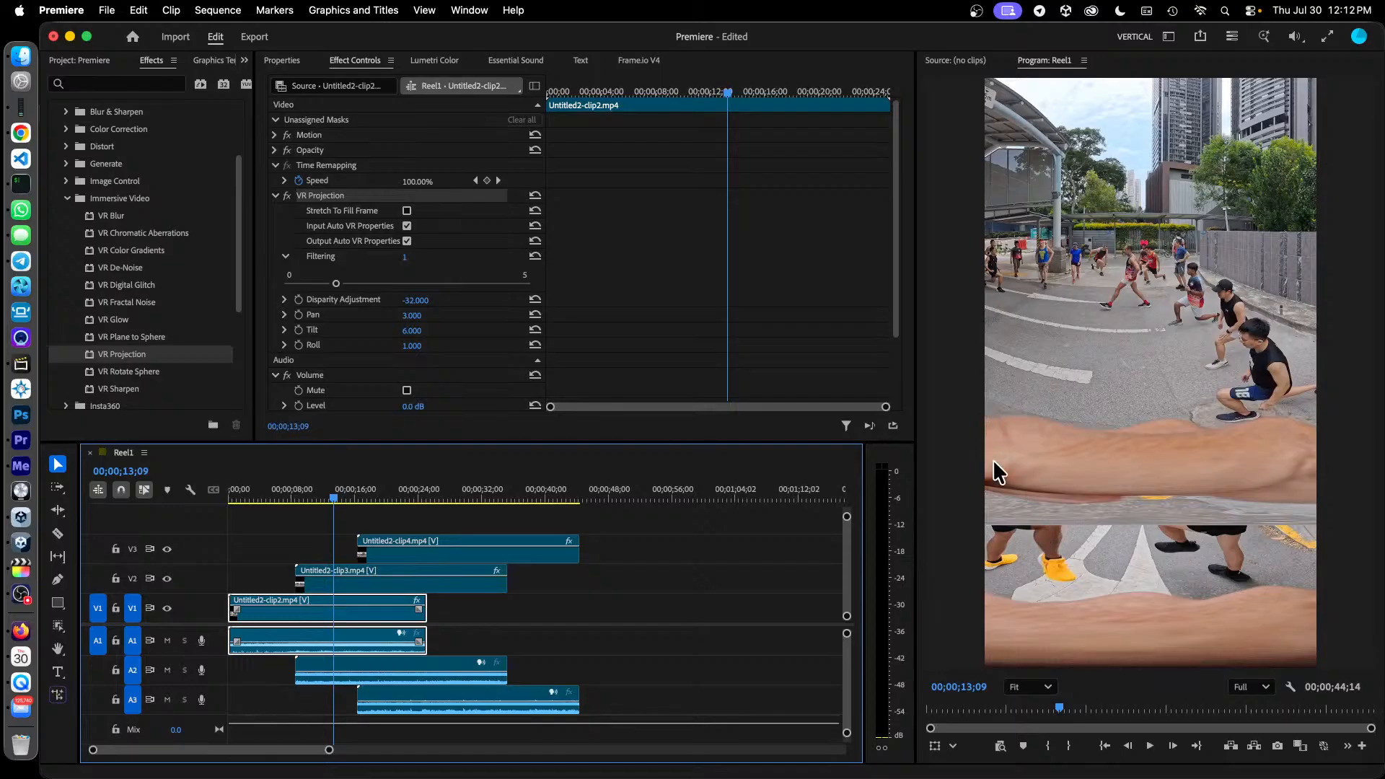
Step: Review the project's source clips and the Immersive Video effects, and view the Reel1 sequence at 3:03
left_click(85, 60)
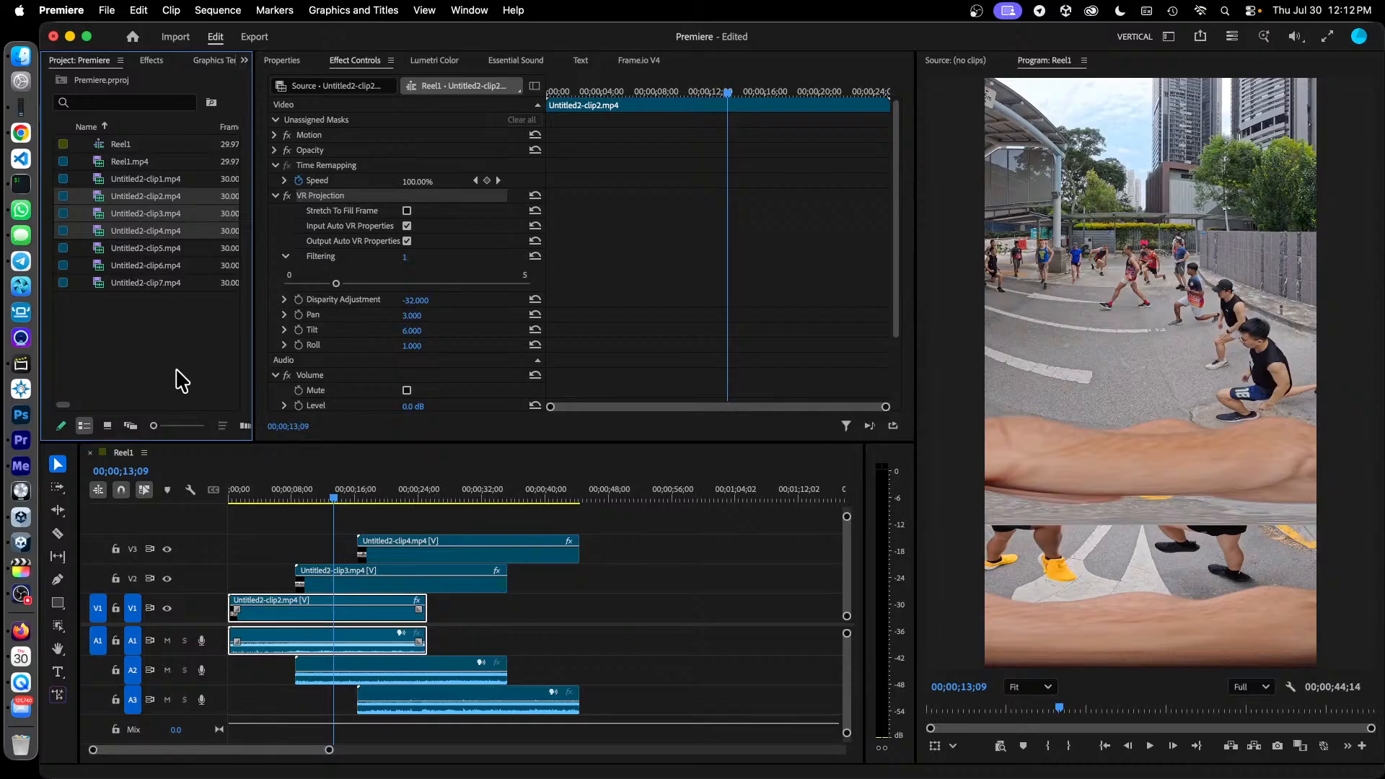
left_click(152, 60)
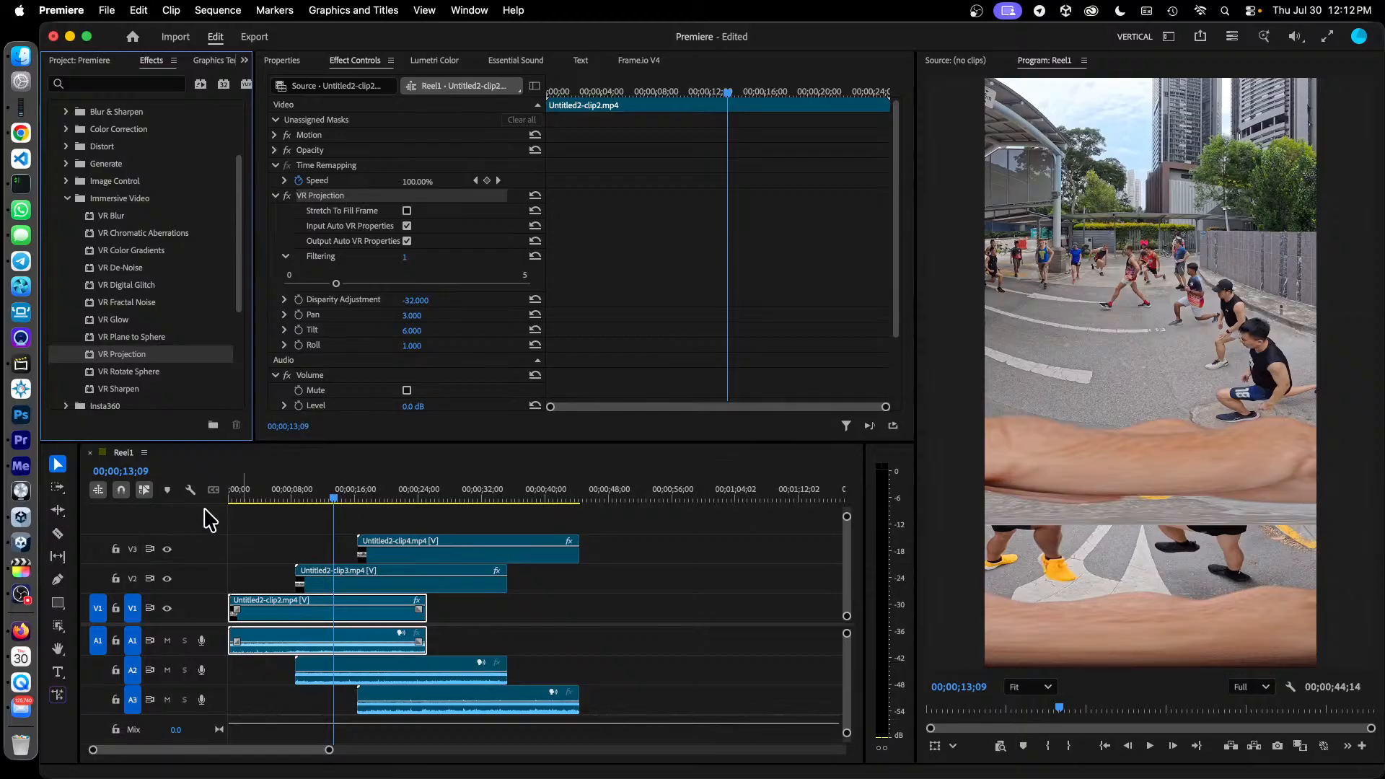
left_click(253, 498)
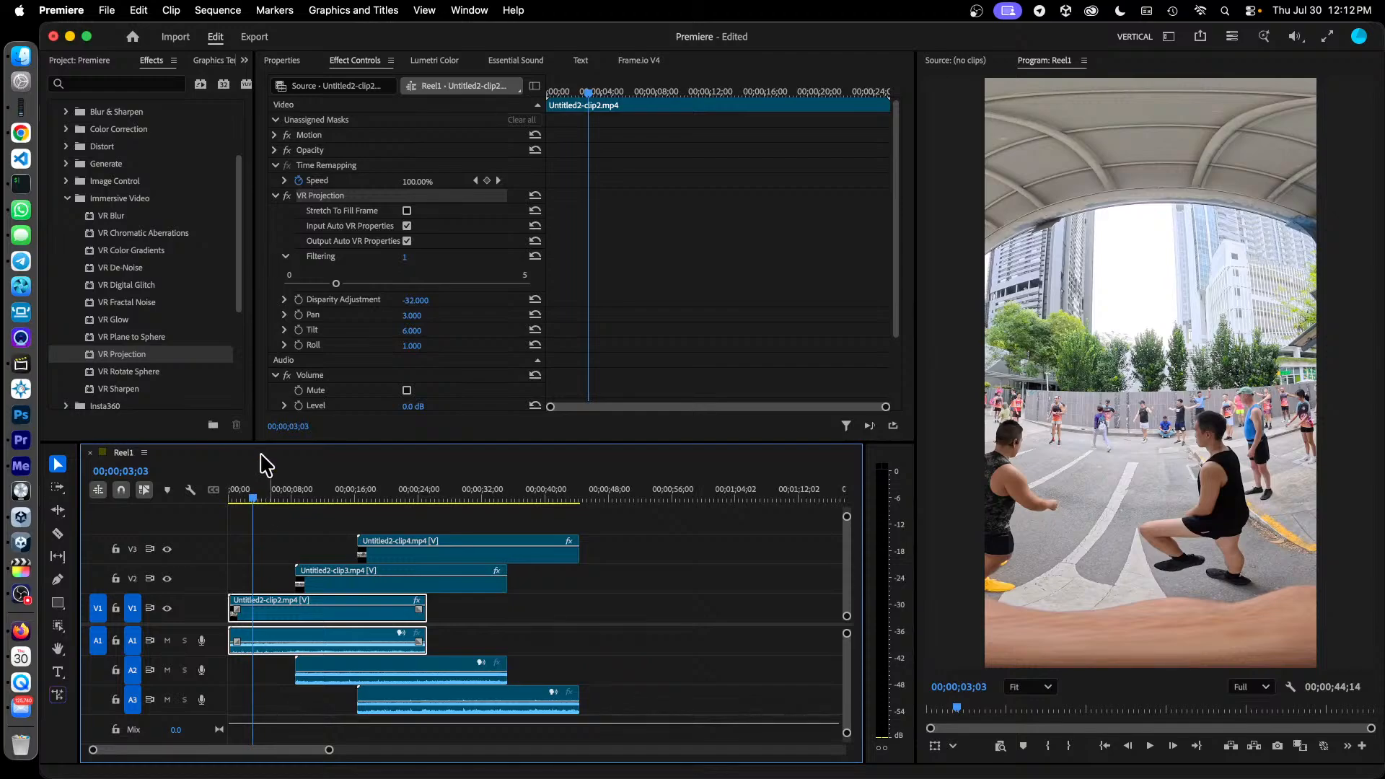
left_click(95, 62)
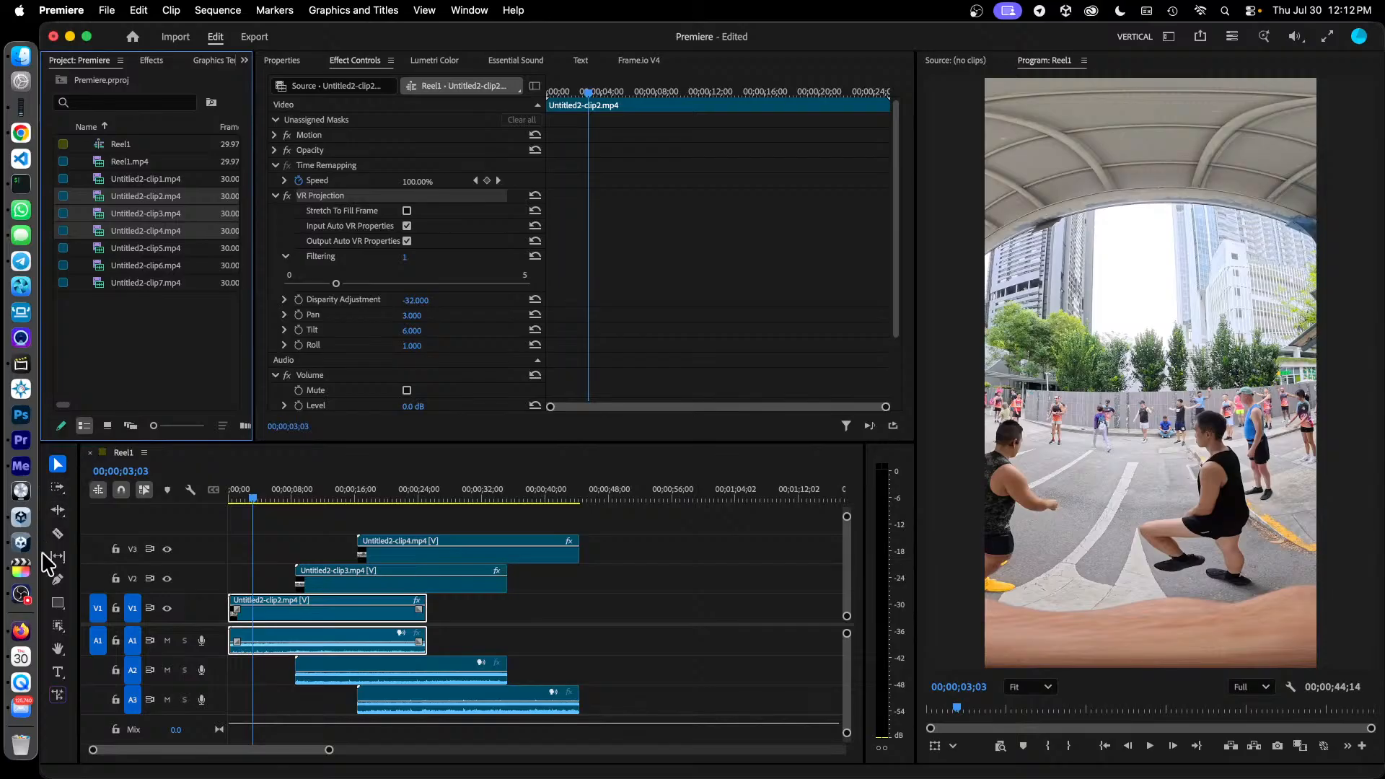
Step: Switch between Final Cut Pro and Premiere to compare their 360° framing, ending in Final Cut Pro
left_click(21, 569)
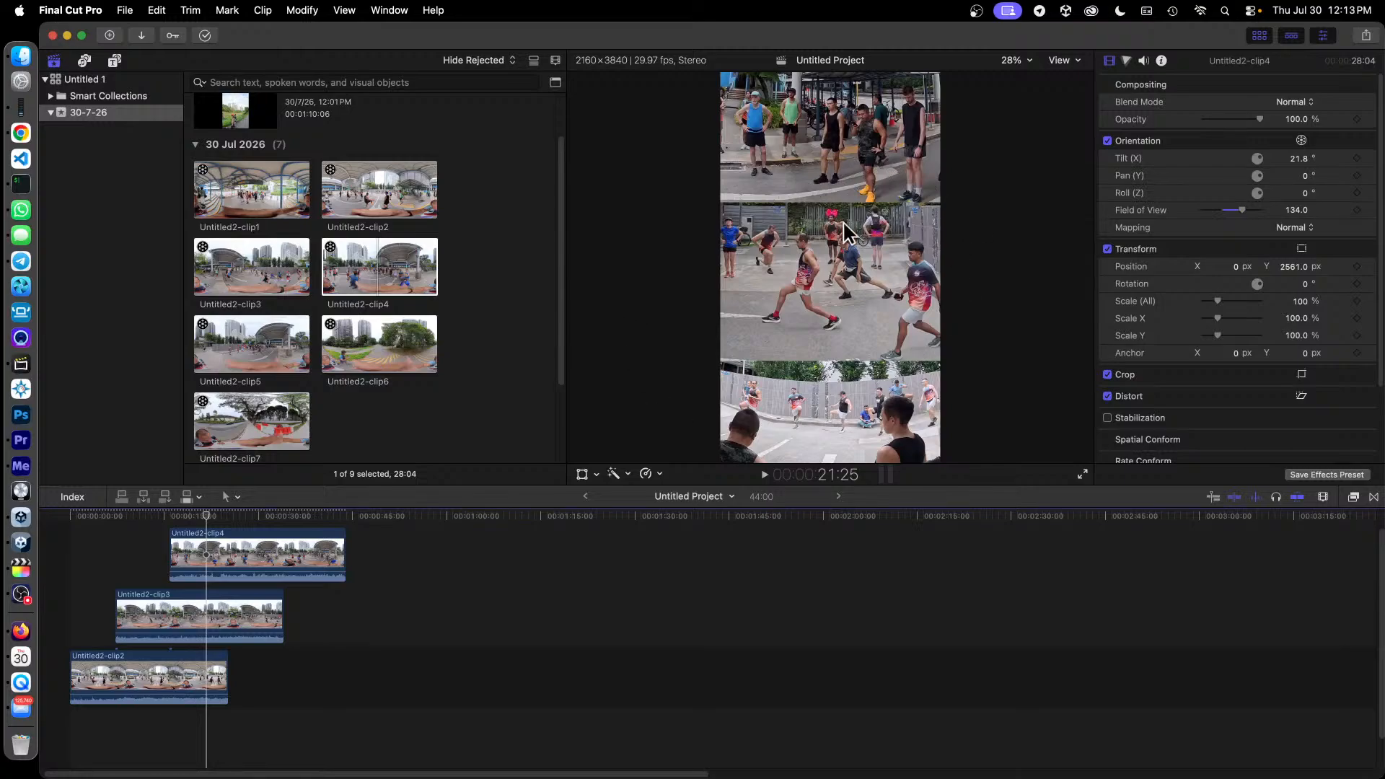
left_click(21, 440)
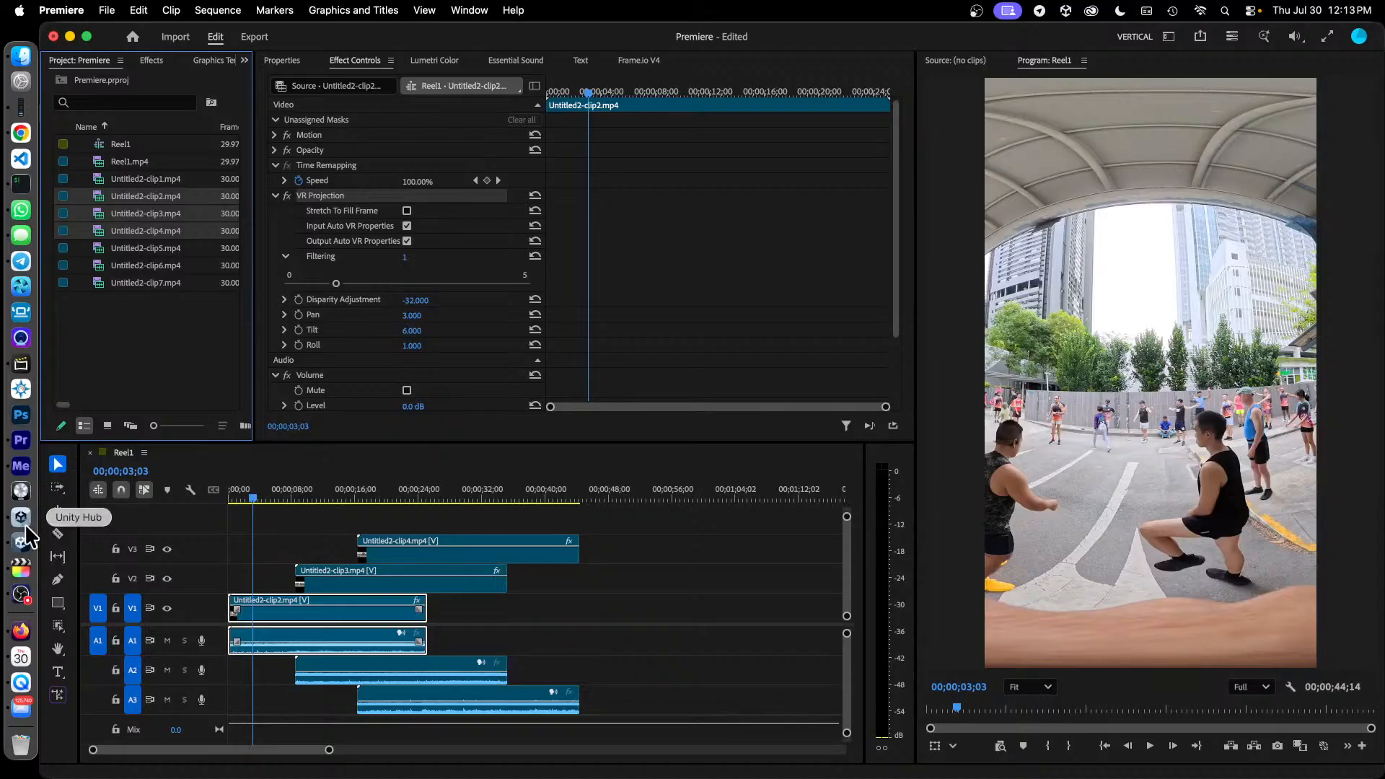
left_click(21, 570)
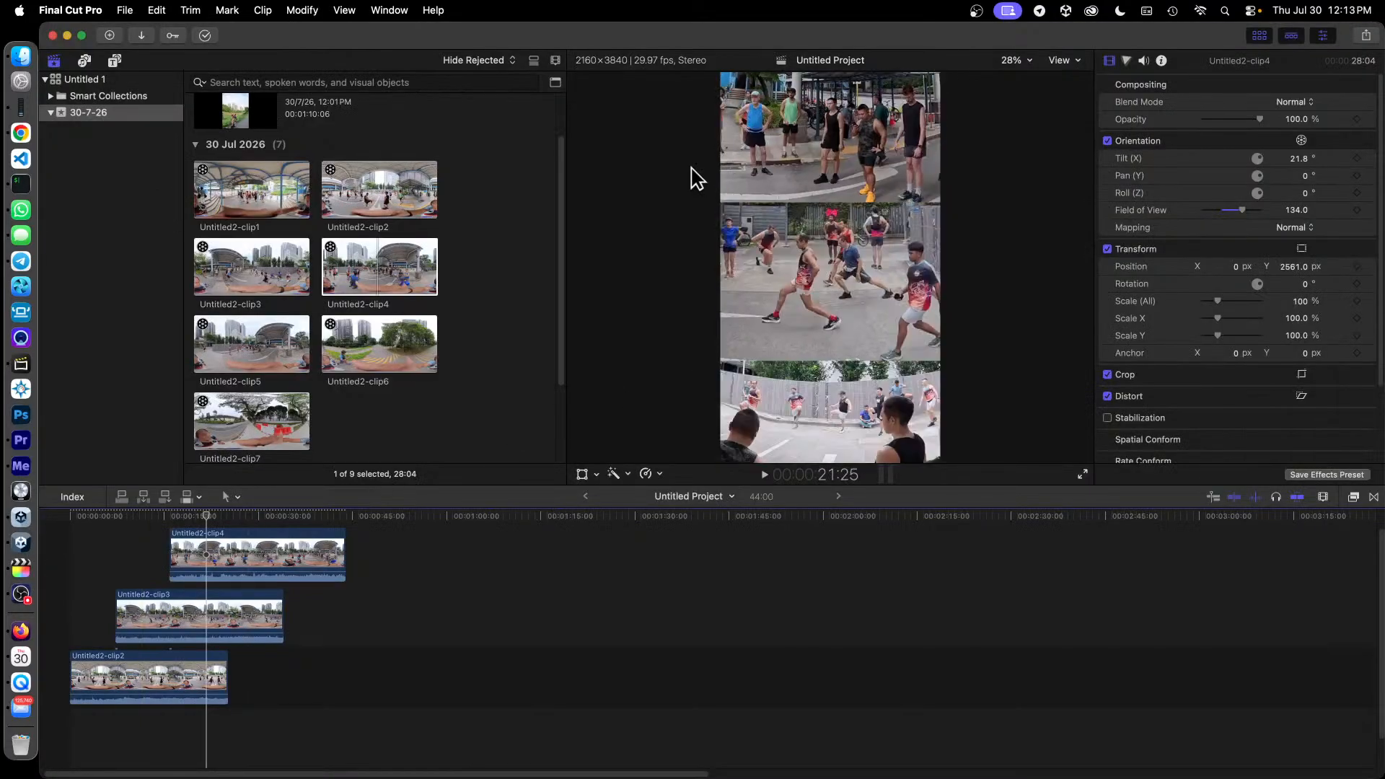